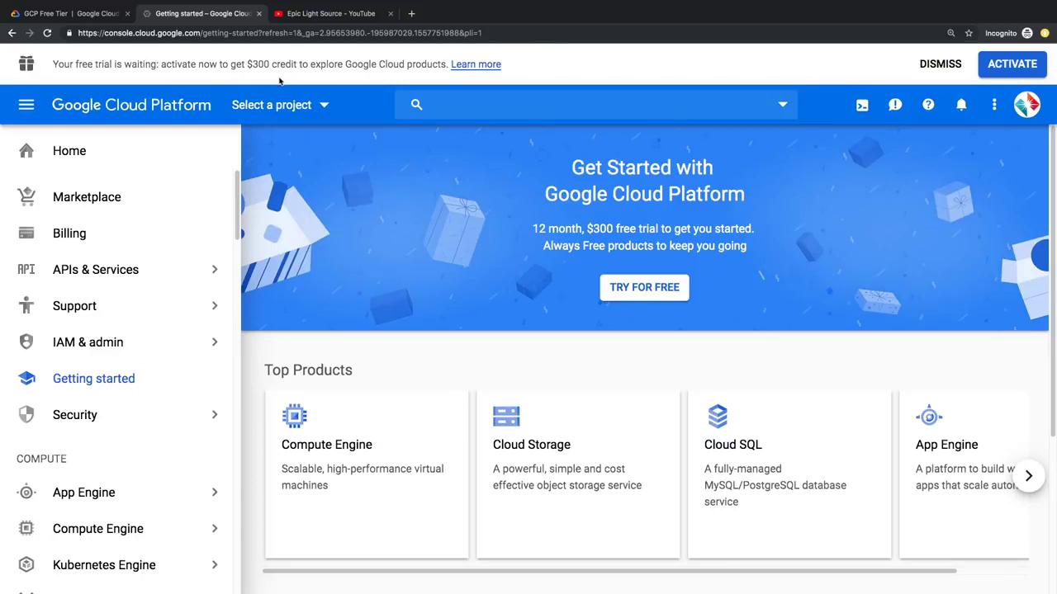
Step: Begin the free-trial signup and accept its terms of service
{"action": "left_click", "coordinate": [1011, 64]}
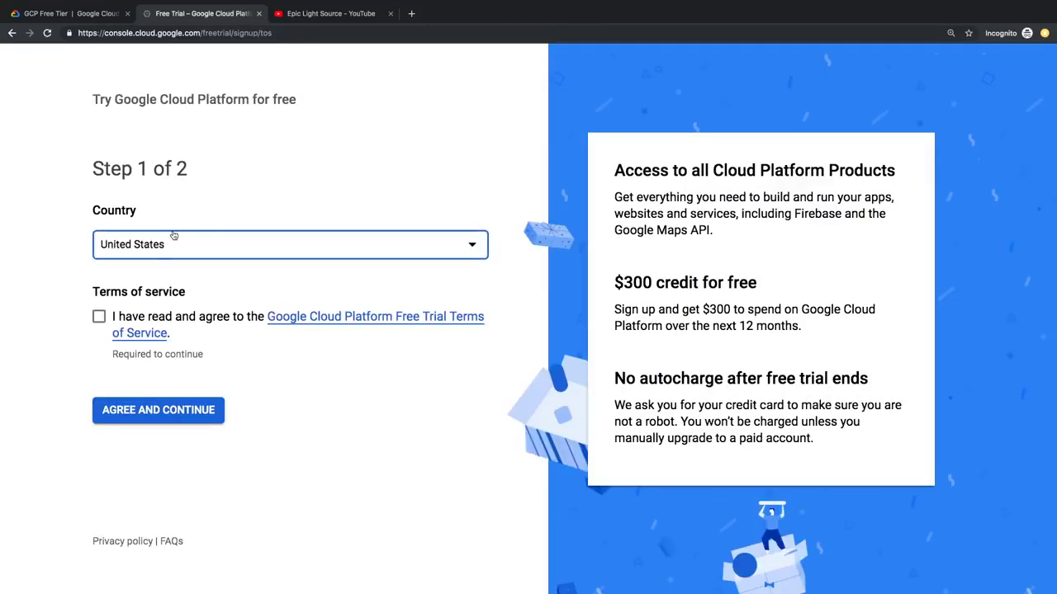
{"action": "left_click", "coordinate": [102, 319]}
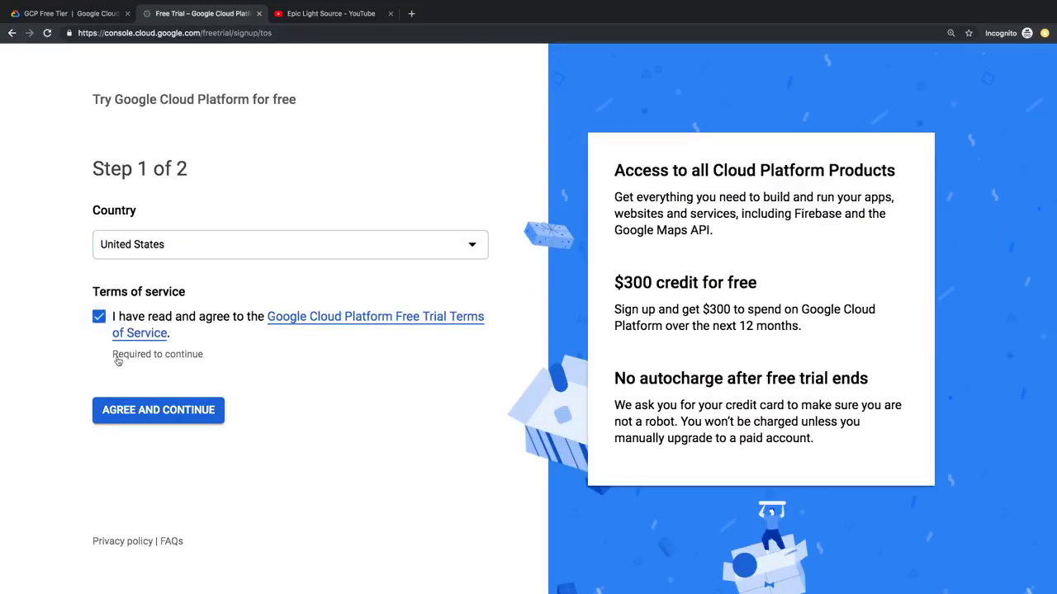
{"action": "left_click", "coordinate": [157, 405]}
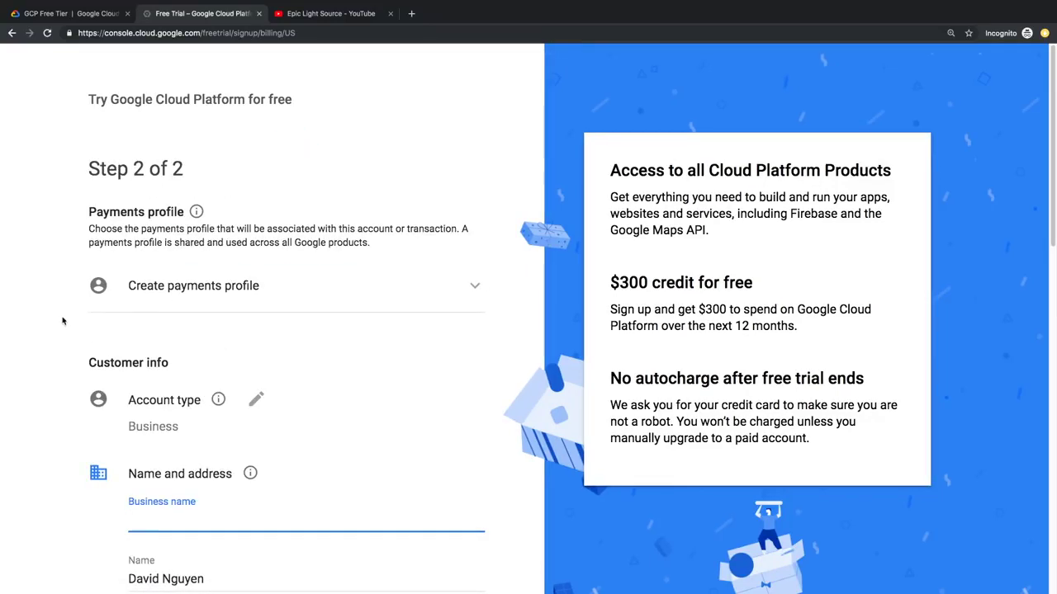
Step: Set the account type to Individual, enter card details, and start the $300 free trial
{"action": "left_click", "coordinate": [29, 236]}
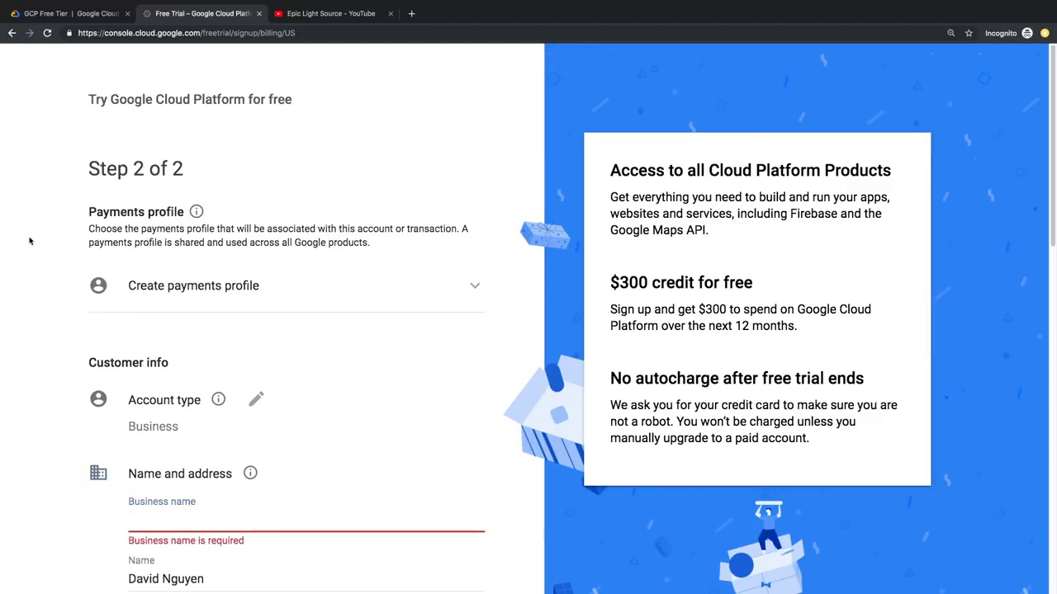
{"action": "left_click", "coordinate": [154, 396]}
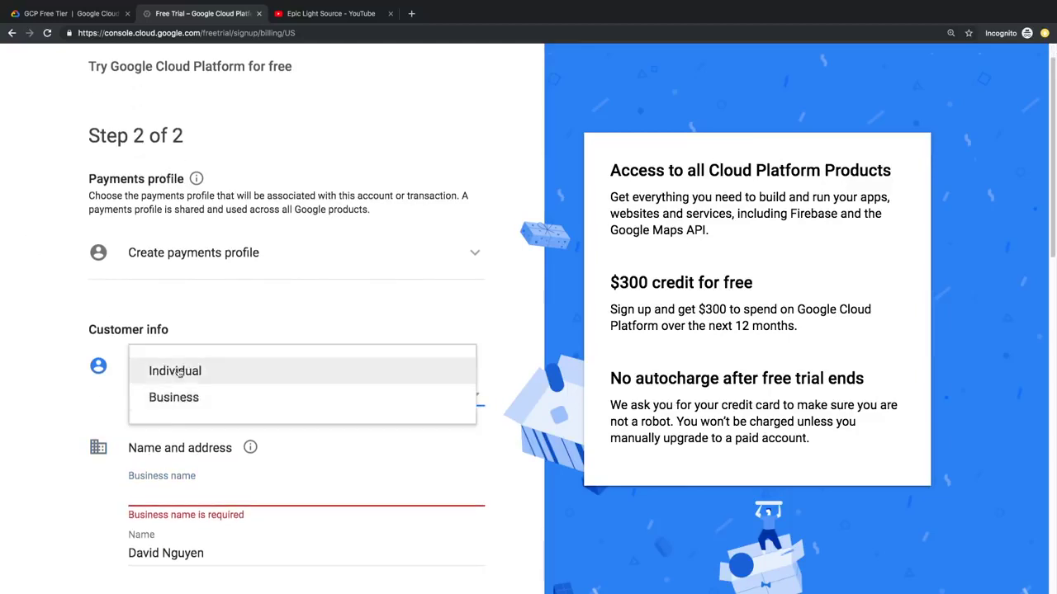
{"action": "left_click", "coordinate": [157, 371]}
{"action": "scroll", "coordinate": [157, 371], "scroll_direction": "down", "scroll_amount": 3}
{"action": "scroll", "coordinate": [273, 331], "scroll_direction": "down", "scroll_amount": 5}
{"action": "left_click", "coordinate": [215, 331]}
{"action": "scroll", "coordinate": [273, 331], "scroll_direction": "down", "scroll_amount": 2}
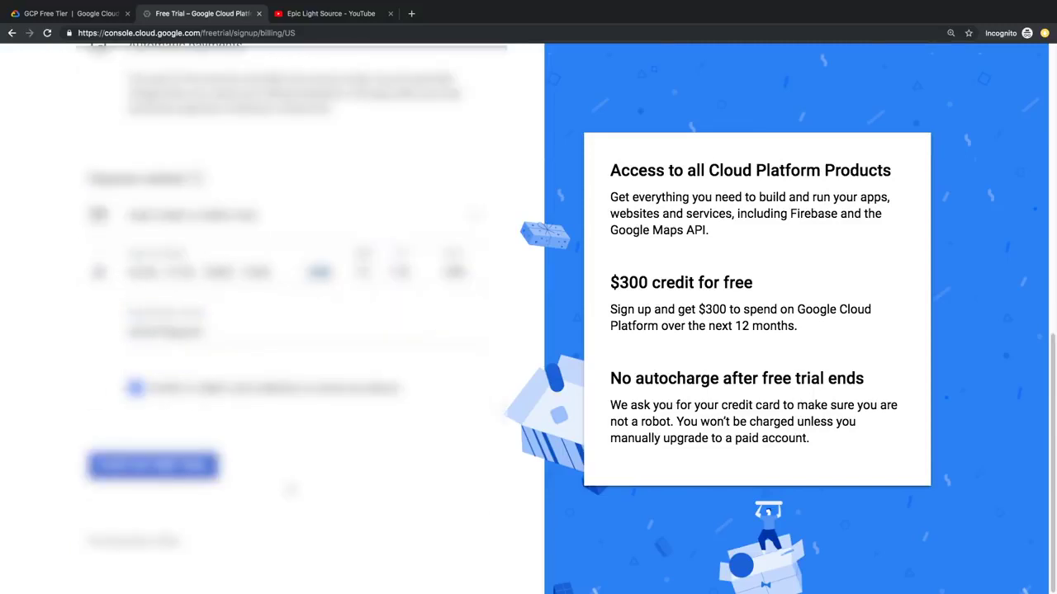
{"action": "left_click", "coordinate": [189, 472]}
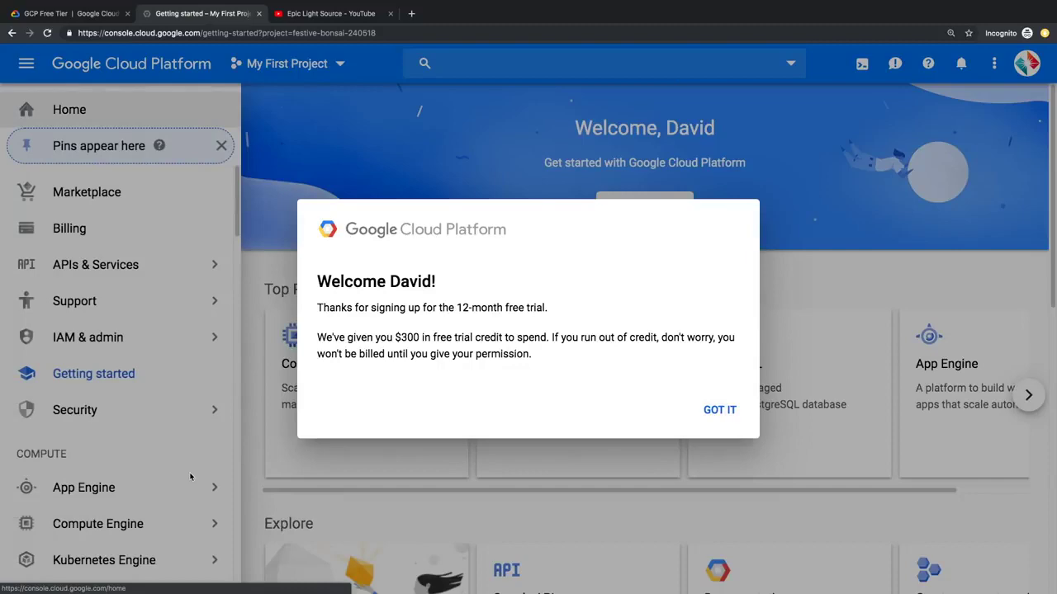
Step: Dismiss the welcome message and create a project named EpicLightSource
{"action": "left_click", "coordinate": [719, 409]}
{"action": "left_click", "coordinate": [272, 73]}
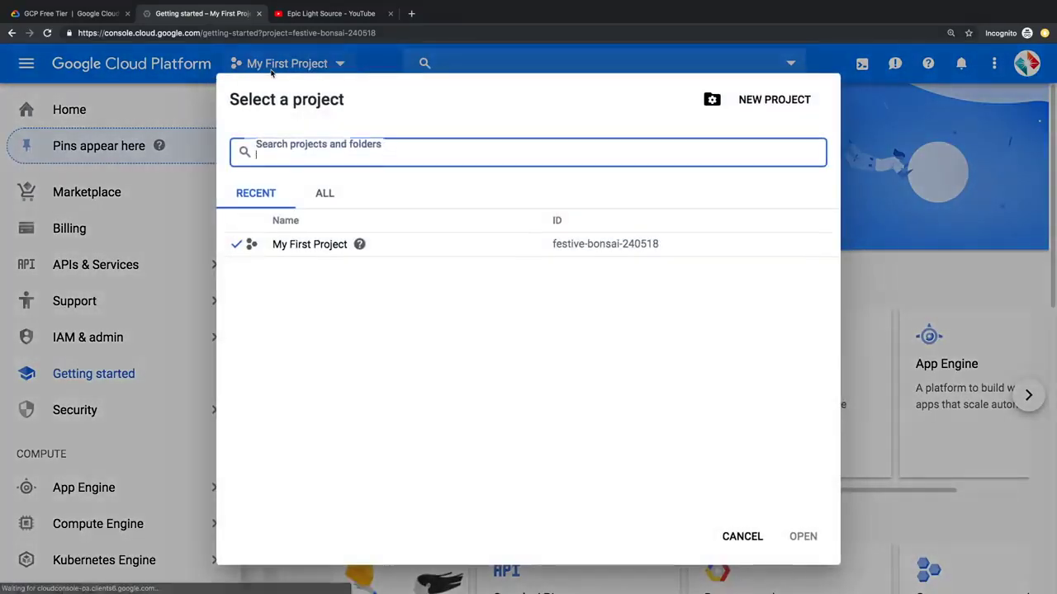
{"action": "left_click", "coordinate": [741, 100]}
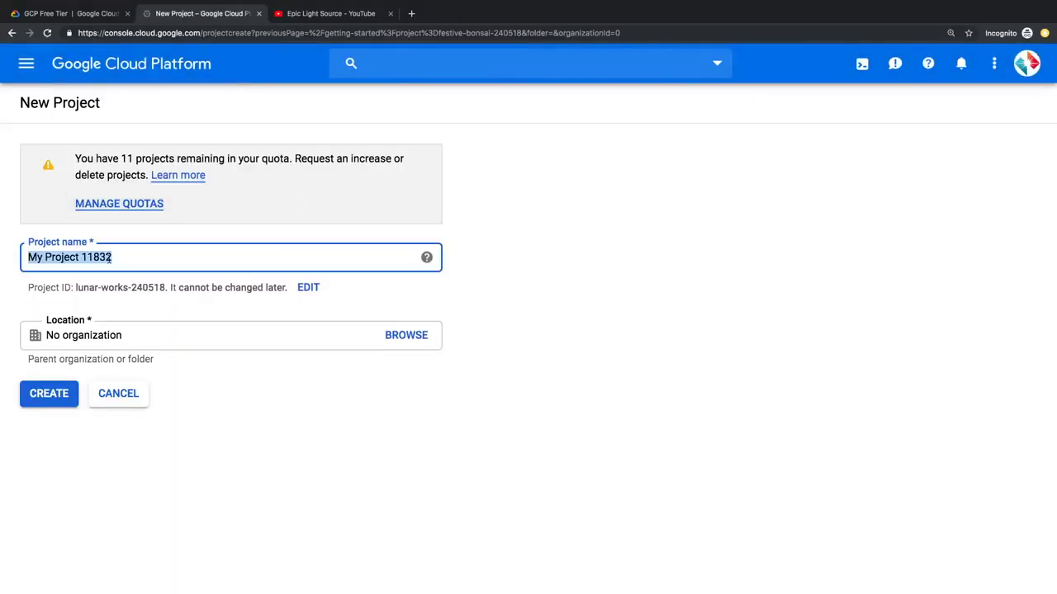
{"action": "type", "text": "EpicLightSource"}
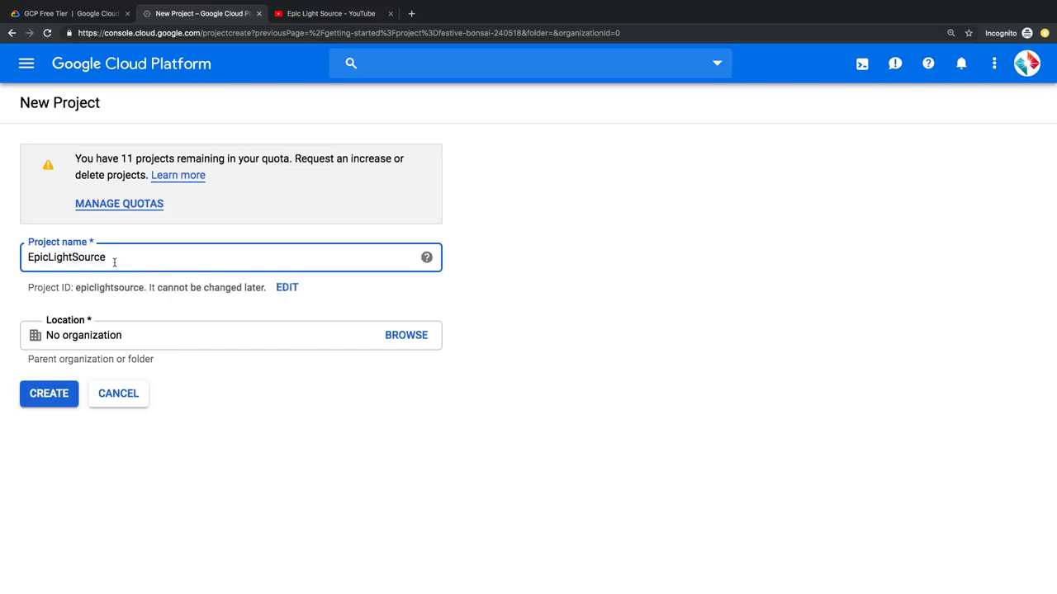
{"action": "left_click", "coordinate": [46, 403]}
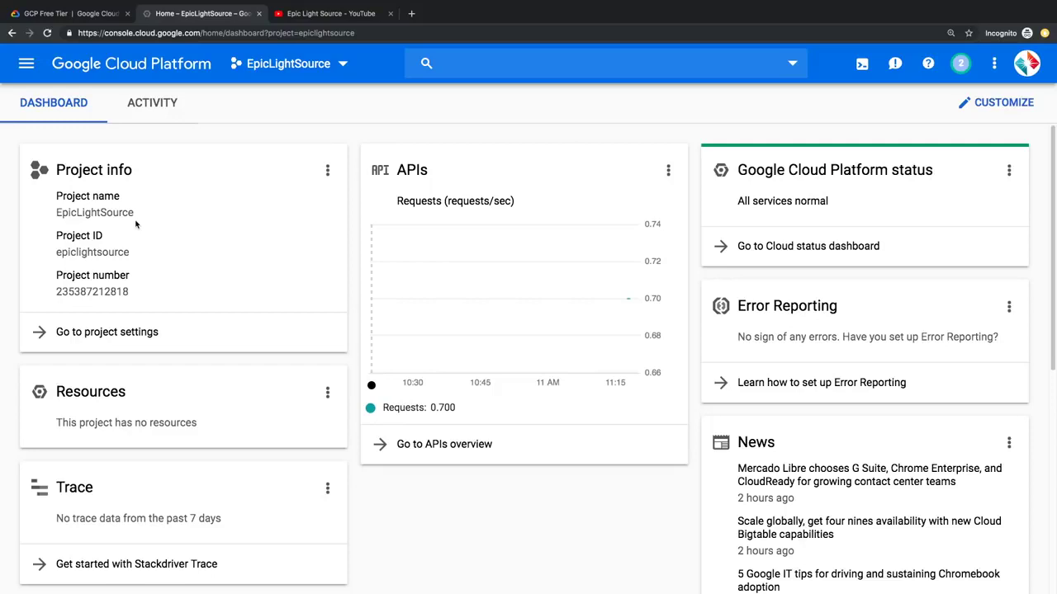
Step: Go to the Marketplace and open the WordPress Certified by Bitnami listing
{"action": "left_click", "coordinate": [27, 75]}
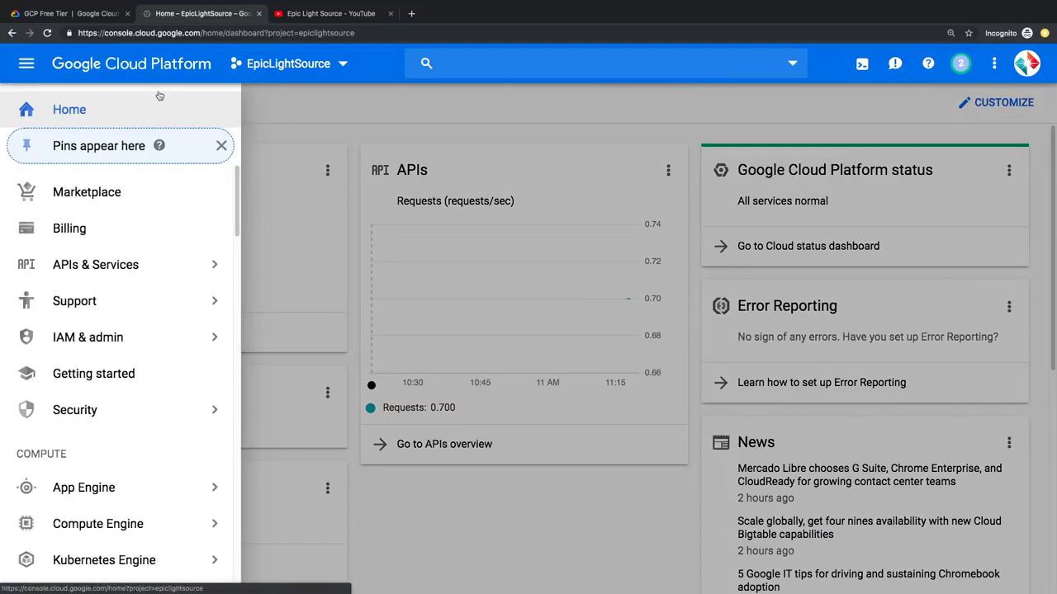
{"action": "left_click", "coordinate": [114, 202]}
{"action": "scroll", "coordinate": [216, 351], "scroll_direction": "down", "scroll_amount": 3}
{"action": "scroll", "coordinate": [216, 352], "scroll_direction": "down", "scroll_amount": 20}
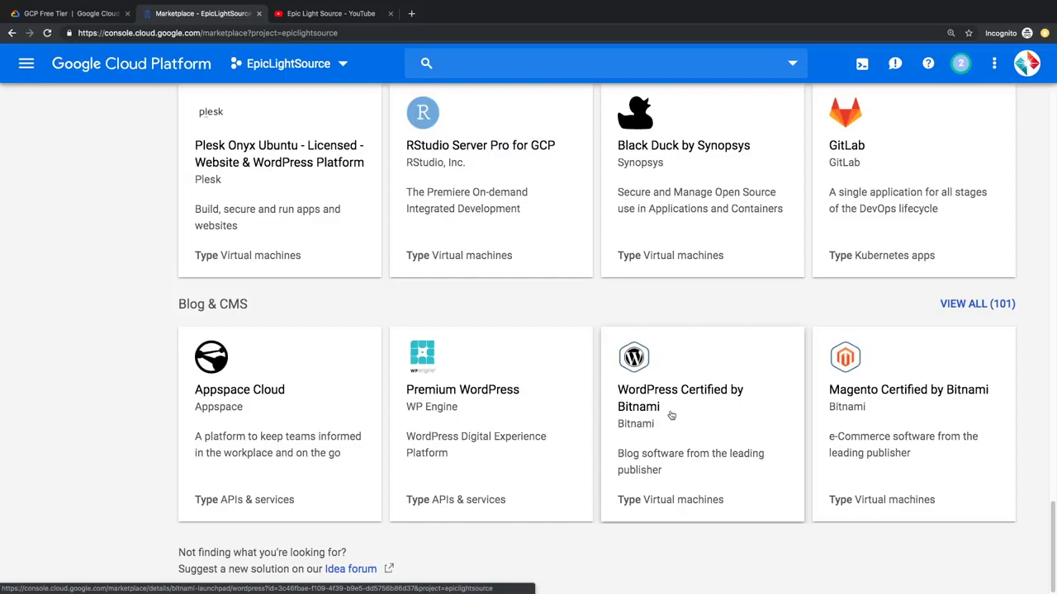
{"action": "left_click", "coordinate": [671, 416]}
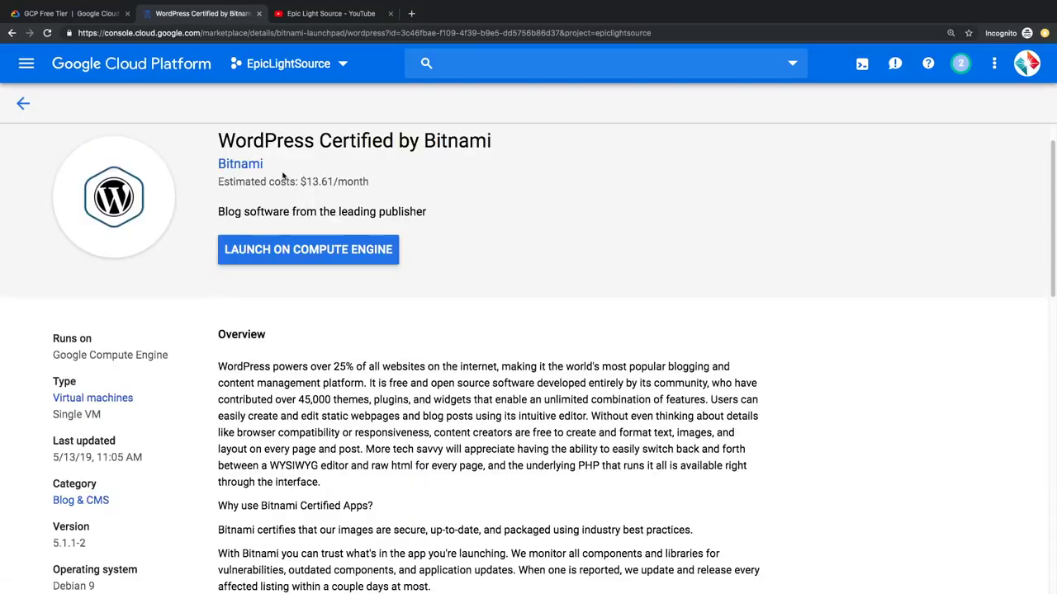
Step: Expand the full package contents and highlight the bundled software versions
{"action": "scroll", "coordinate": [107, 462], "scroll_direction": "down", "scroll_amount": 3}
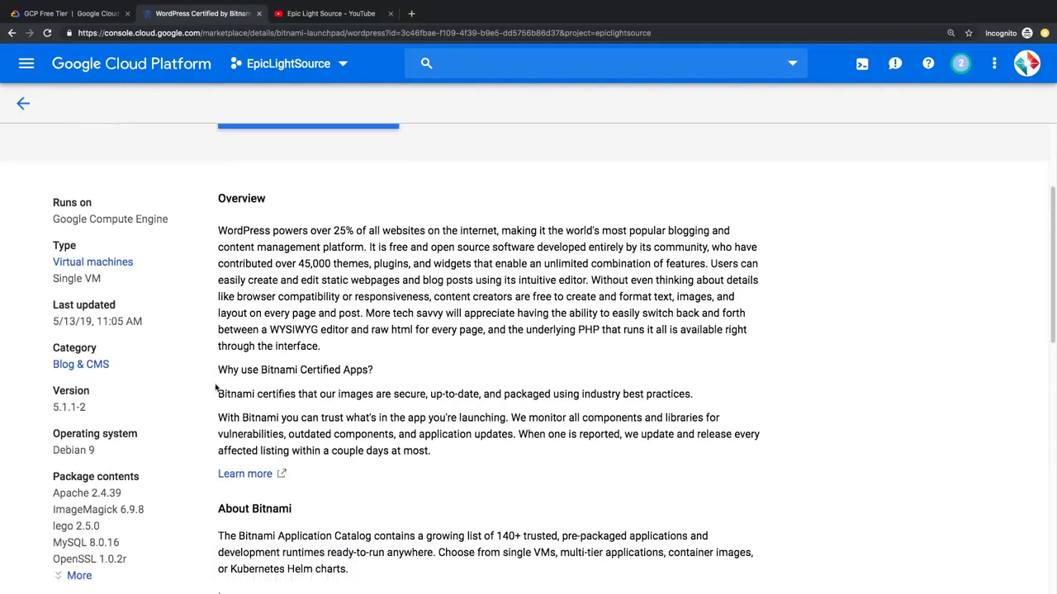
{"action": "left_click", "coordinate": [79, 556]}
{"action": "scroll", "coordinate": [64, 477], "scroll_direction": "down", "scroll_amount": 2}
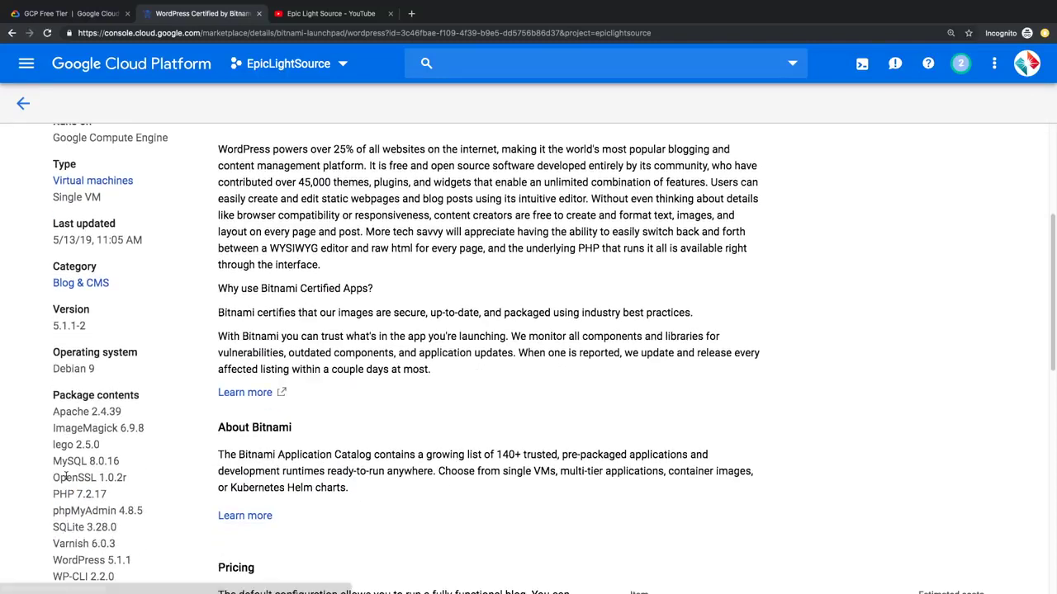
{"action": "left_click_drag", "start_coordinate": [61, 387], "coordinate": [113, 528]}
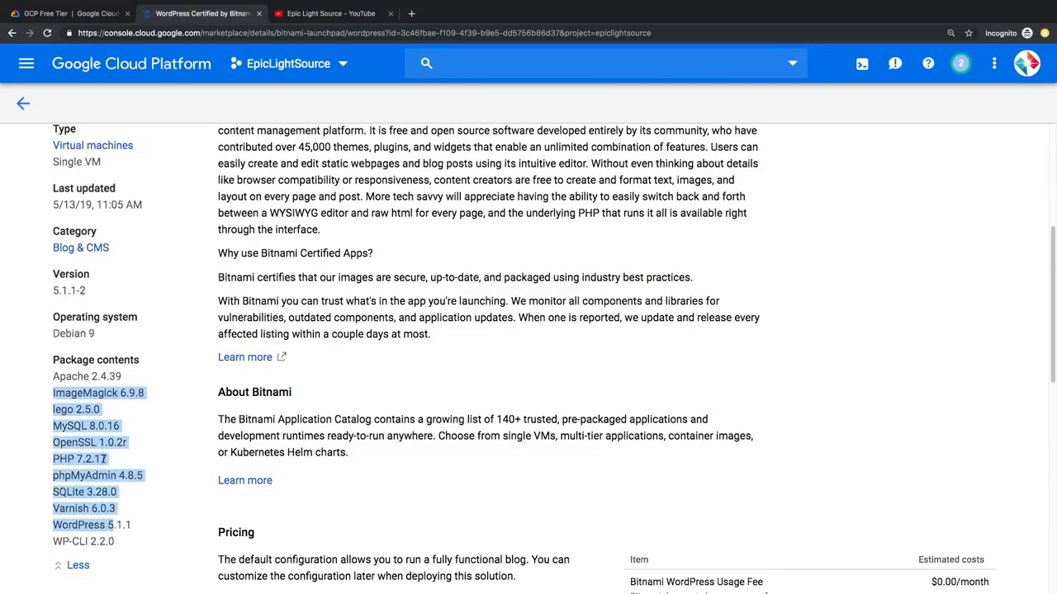
{"action": "scroll", "coordinate": [99, 471], "scroll_direction": "up", "scroll_amount": 6}
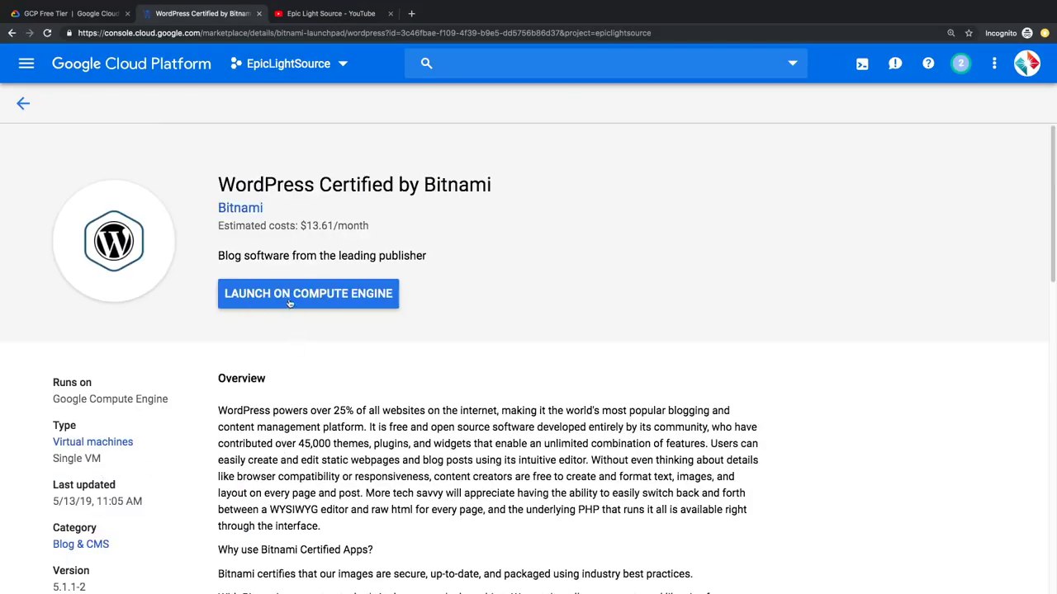
Step: Launch WordPress on Compute Engine in zone us-west1-b, then view the GCP Free Tier docs
{"action": "left_click", "coordinate": [381, 302]}
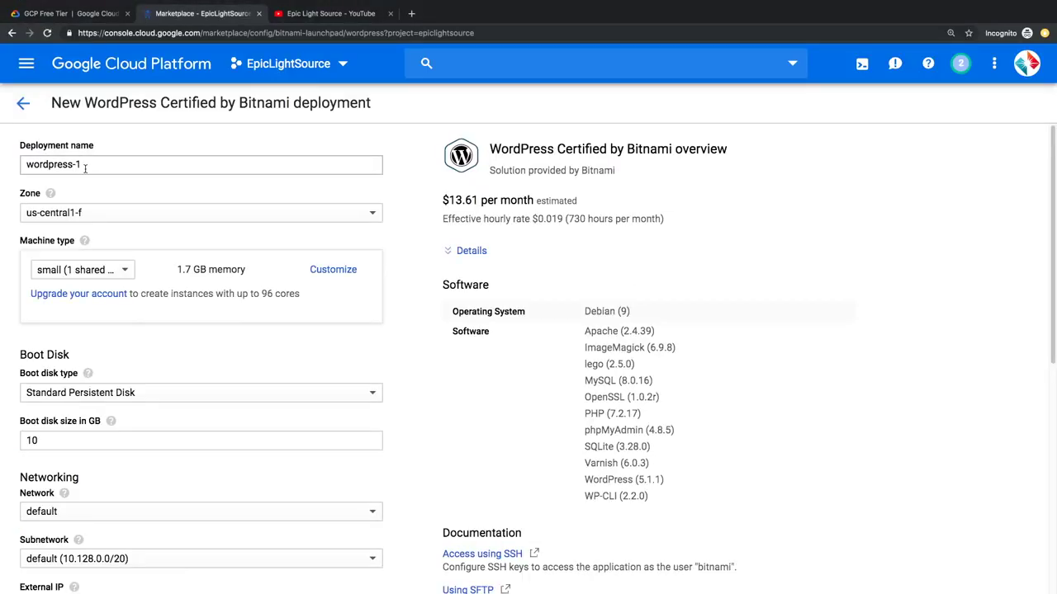
{"action": "left_click", "coordinate": [50, 215]}
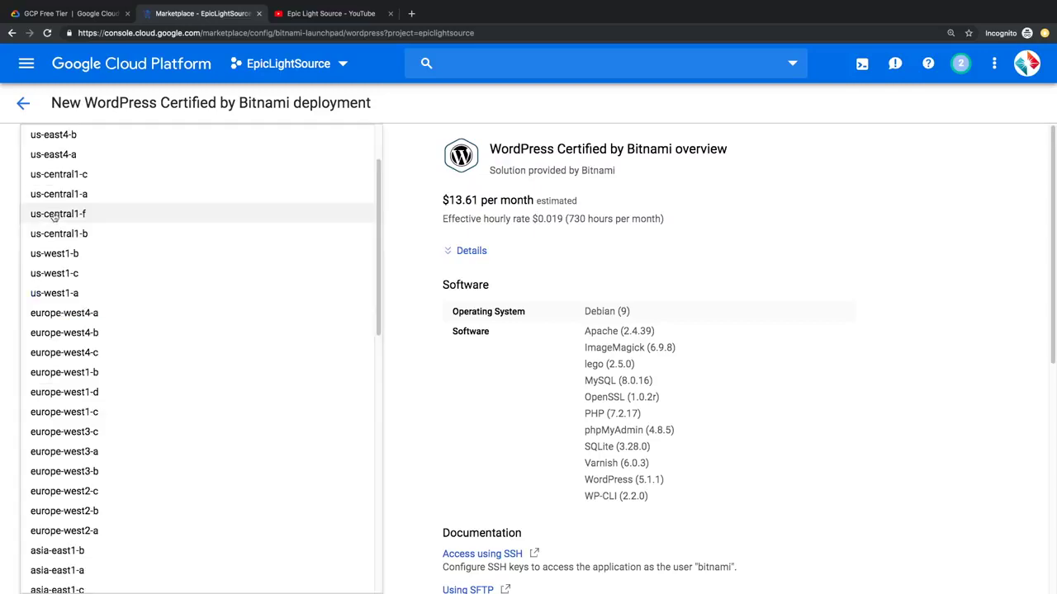
{"action": "left_click", "coordinate": [73, 256]}
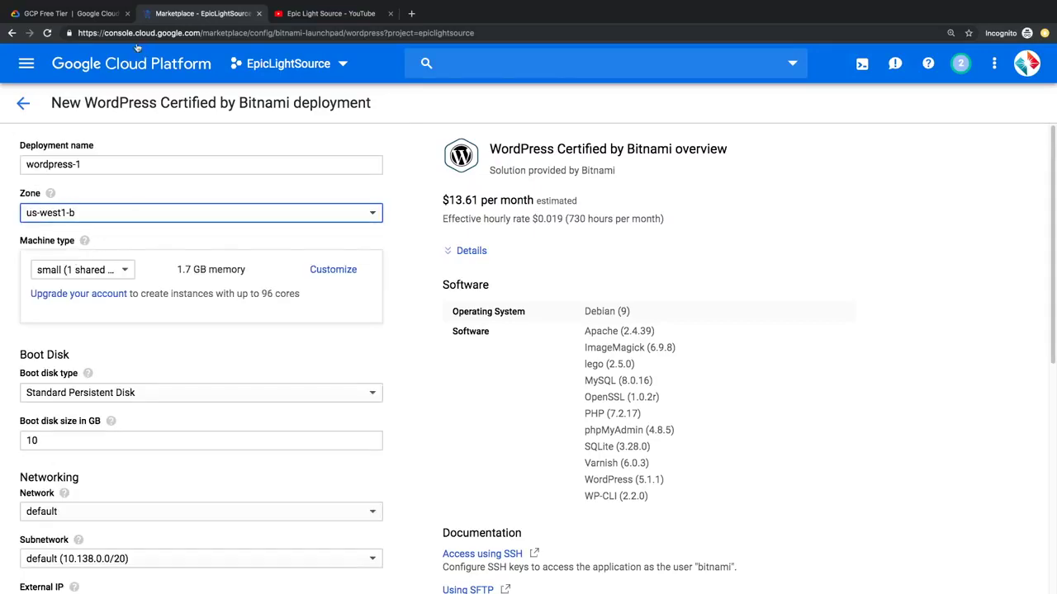
{"action": "left_click", "coordinate": [88, 18]}
{"action": "scroll", "coordinate": [367, 159], "scroll_direction": "up", "scroll_amount": 1}
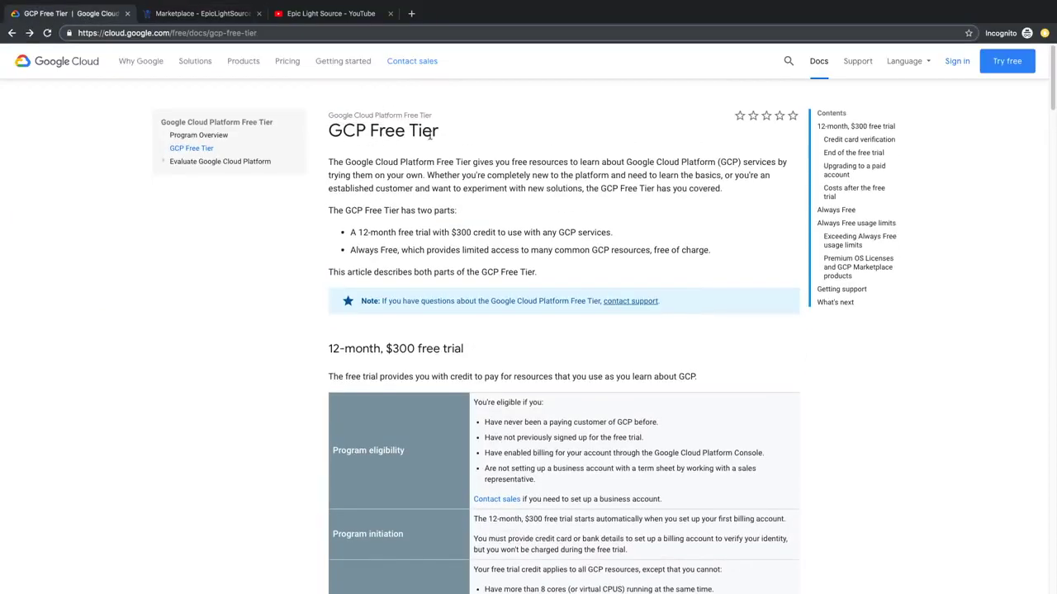
Step: Highlight the Always Free regions us-west1, us-central1 and us-east1, then reopen the deployment's Zone list
{"action": "scroll", "coordinate": [512, 242], "scroll_direction": "down", "scroll_amount": 15}
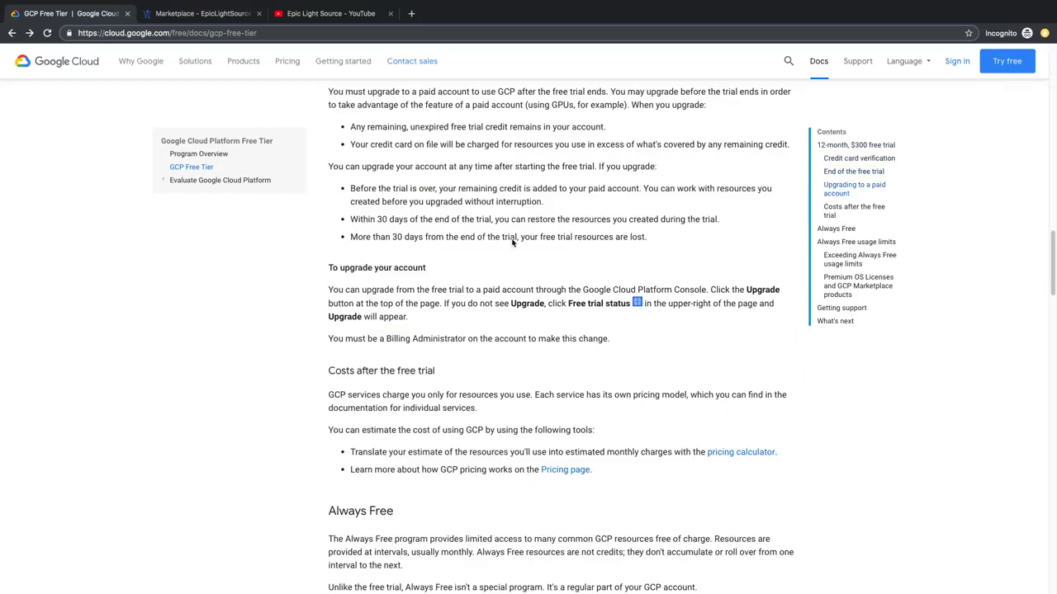
{"action": "scroll", "coordinate": [512, 240], "scroll_direction": "down", "scroll_amount": 7}
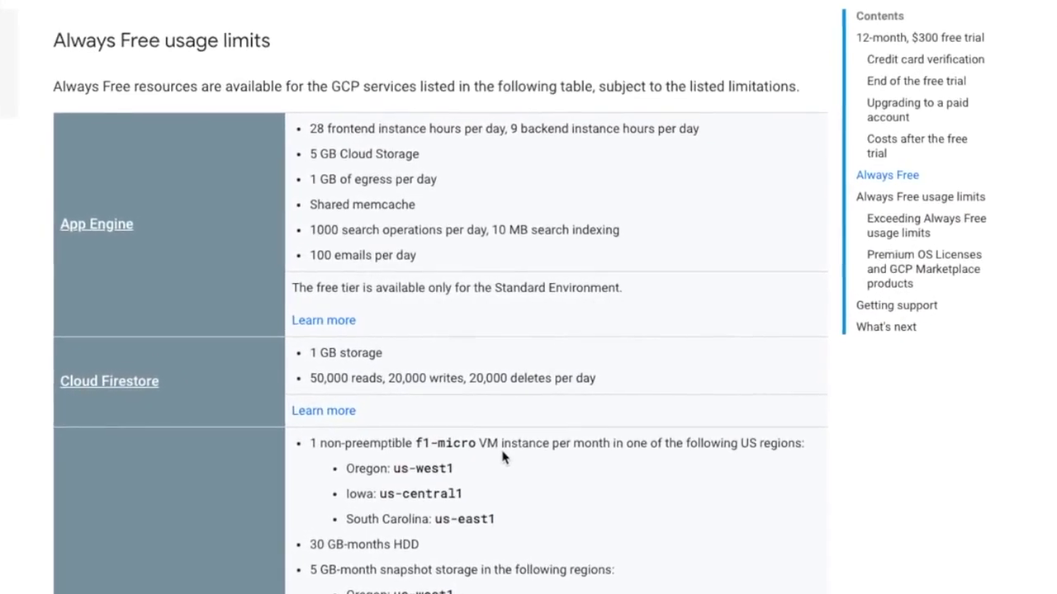
{"action": "left_click_drag", "start_coordinate": [344, 468], "coordinate": [504, 516]}
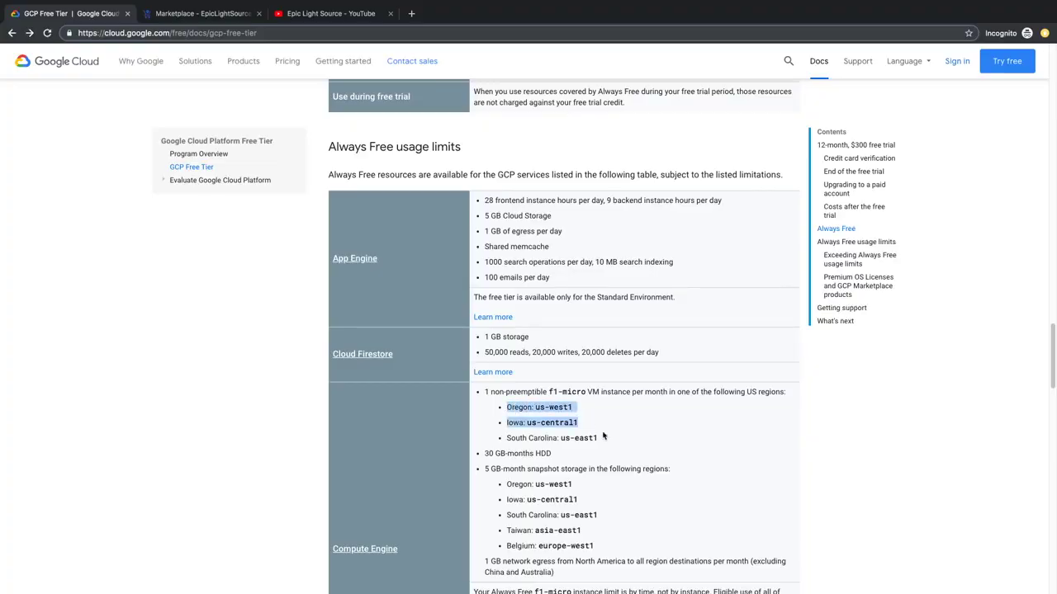
{"action": "left_click_drag", "start_coordinate": [604, 436], "coordinate": [611, 440]}
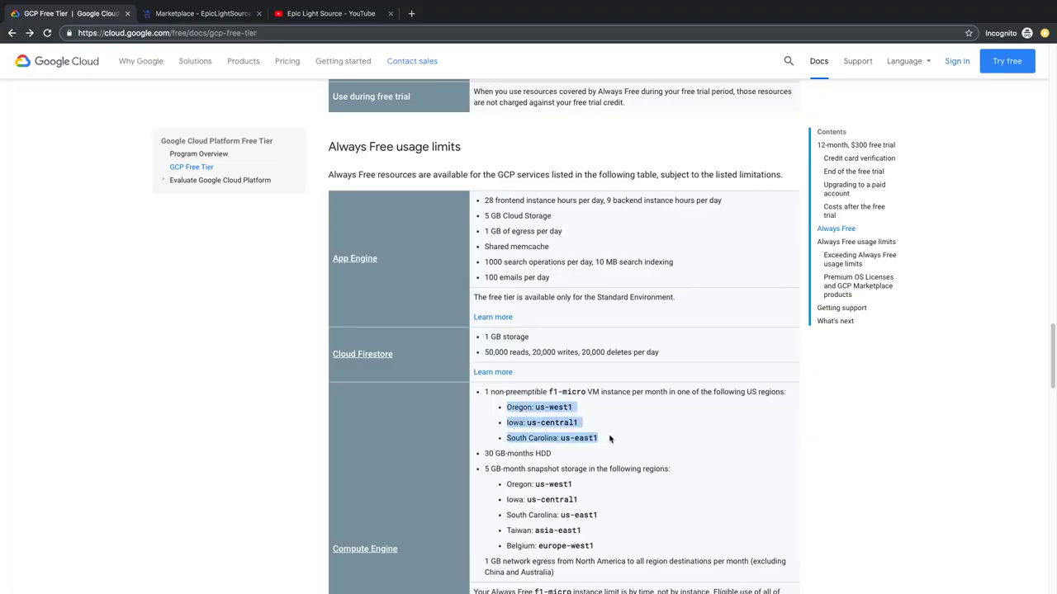
{"action": "left_click", "coordinate": [509, 407]}
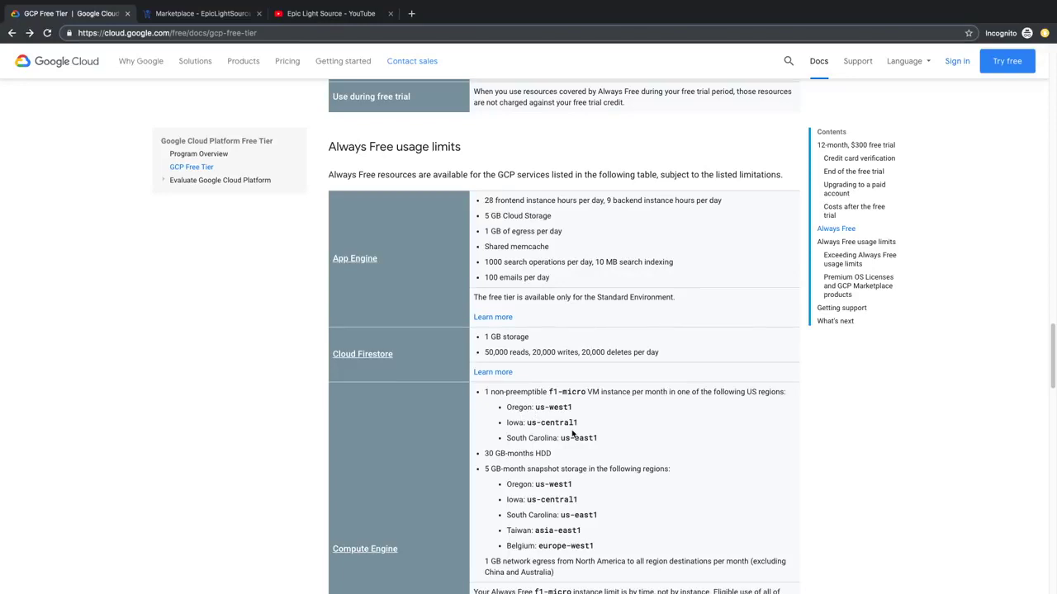
{"action": "left_click_drag", "start_coordinate": [571, 408], "coordinate": [535, 408]}
{"action": "left_click", "coordinate": [202, 13]}
{"action": "left_click", "coordinate": [75, 213]}
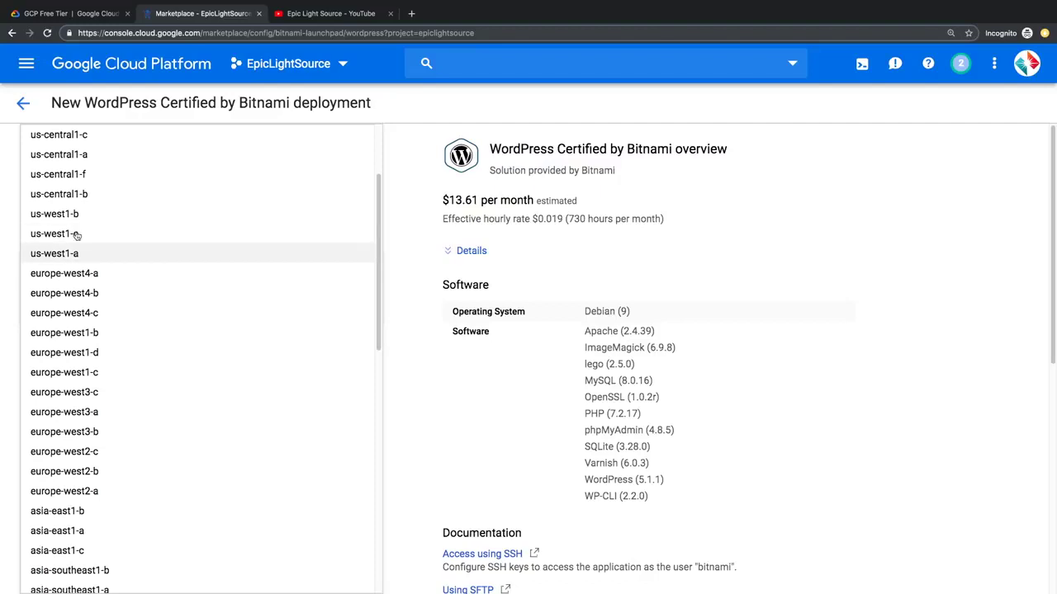
Step: Keep zone us-west1-b and choose the micro shared-vCPU machine type
{"action": "left_click", "coordinate": [76, 216]}
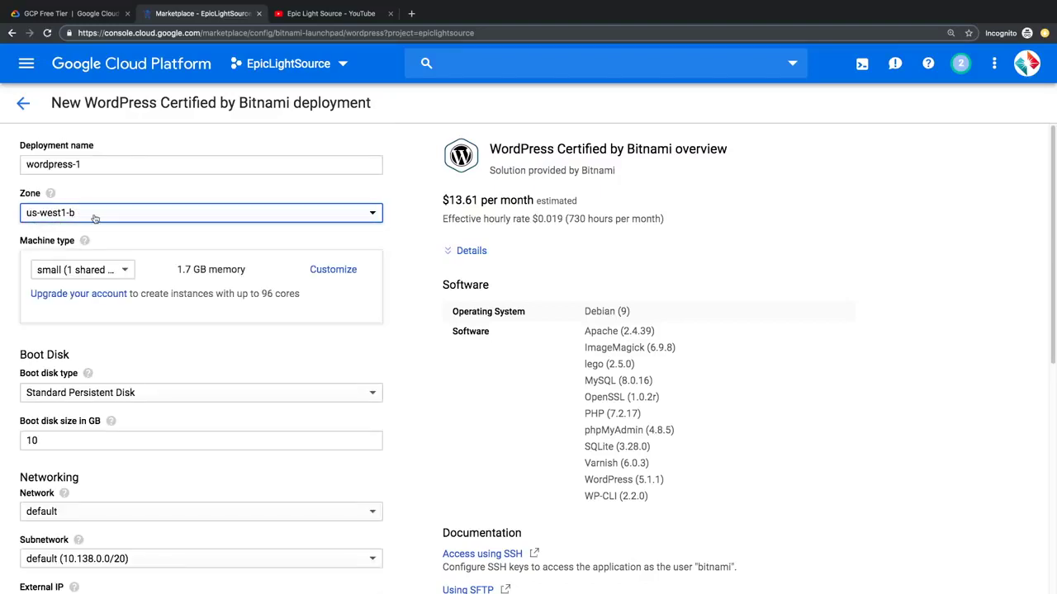
{"action": "left_click", "coordinate": [116, 272]}
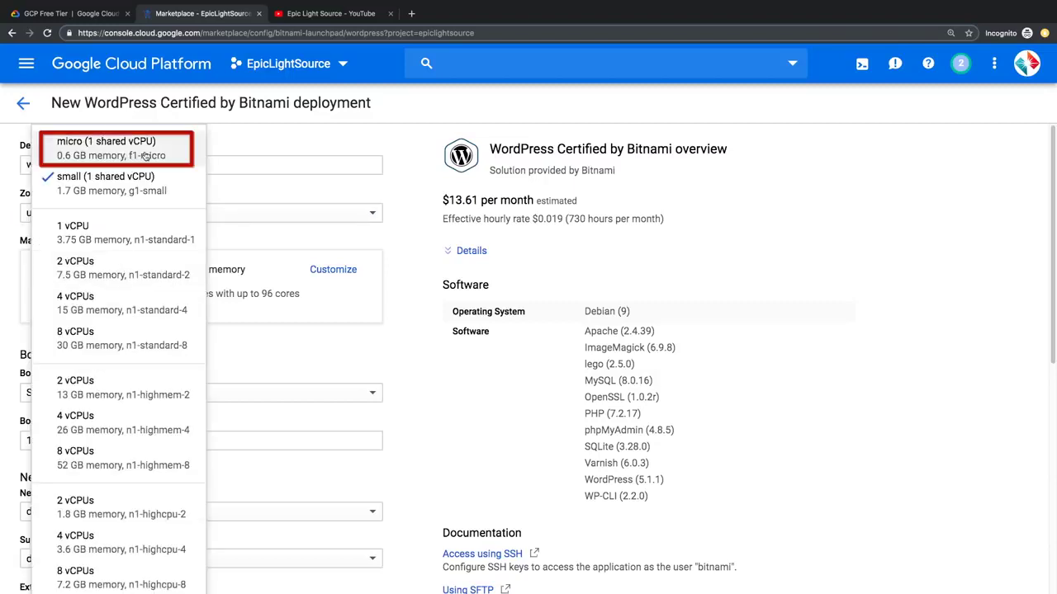
{"action": "left_click", "coordinate": [116, 152]}
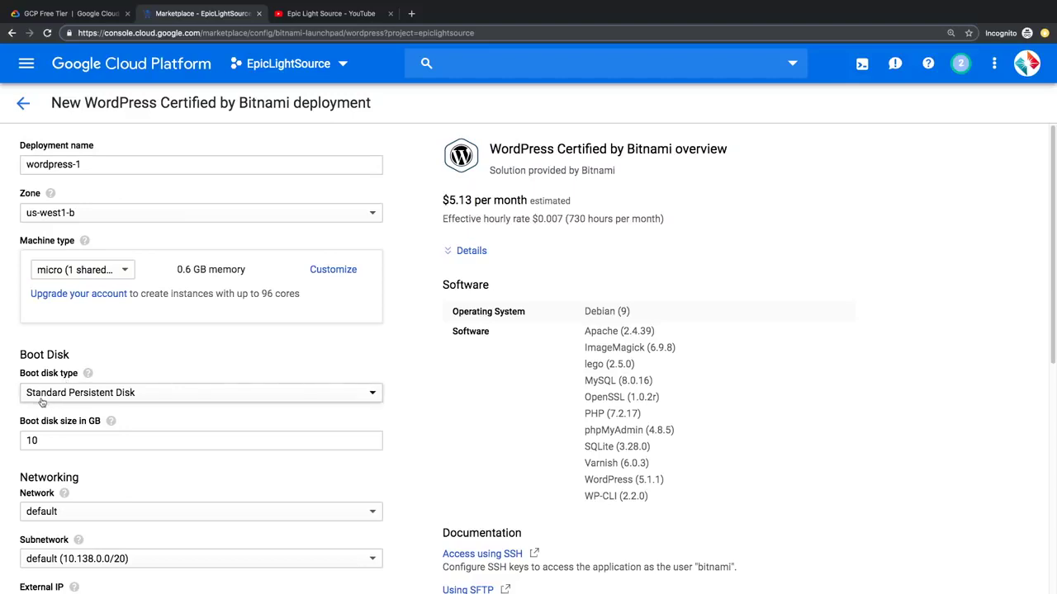
Step: Compare disk prices and settle on a 10 GB SSD persistent boot disk
{"action": "left_click", "coordinate": [119, 399]}
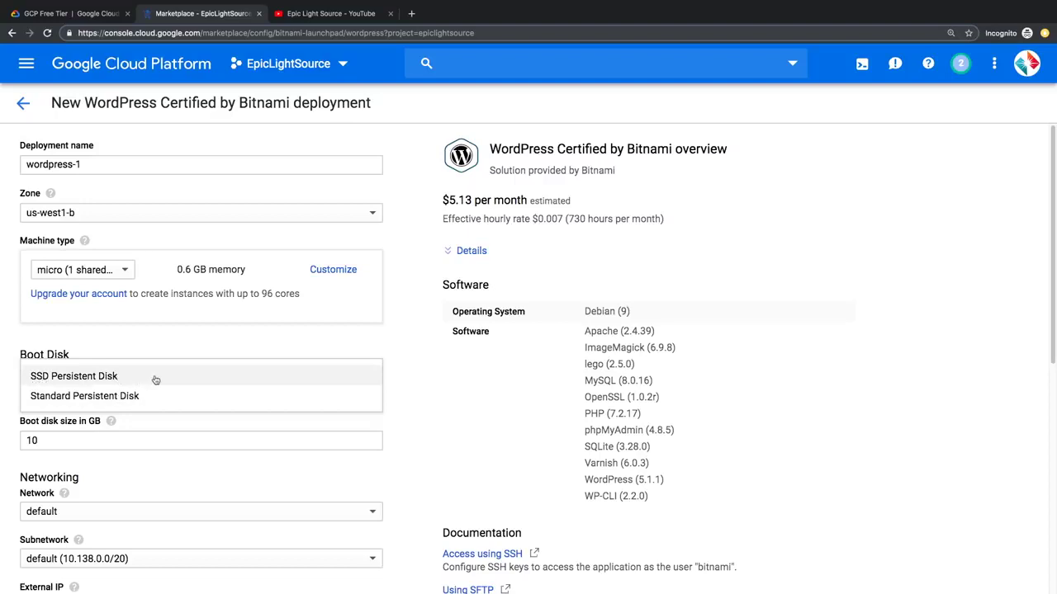
{"action": "left_click", "coordinate": [136, 379]}
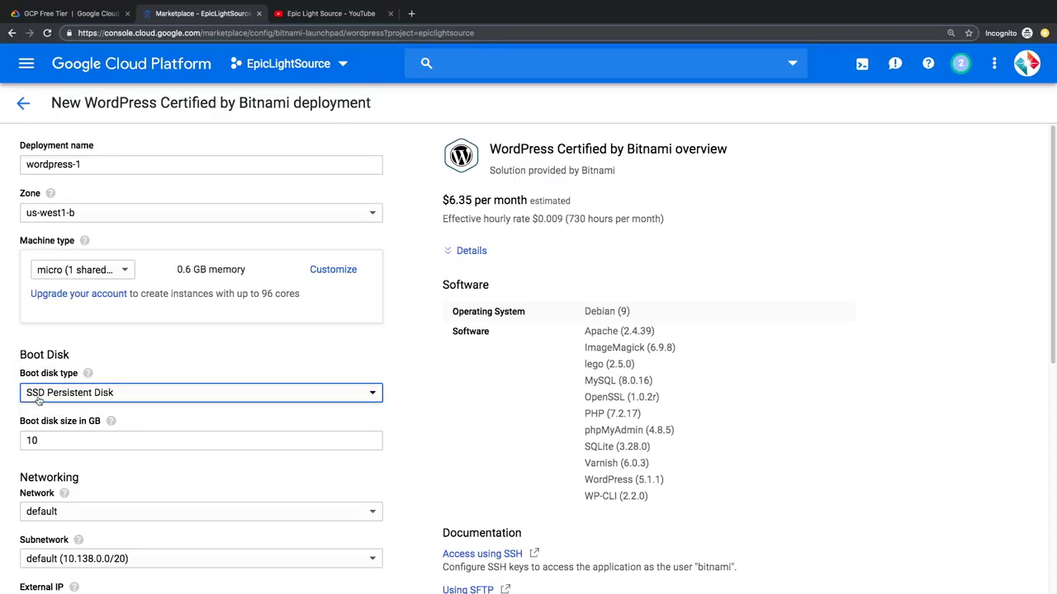
{"action": "left_click_drag", "start_coordinate": [440, 199], "coordinate": [481, 201]}
{"action": "left_click", "coordinate": [285, 392]}
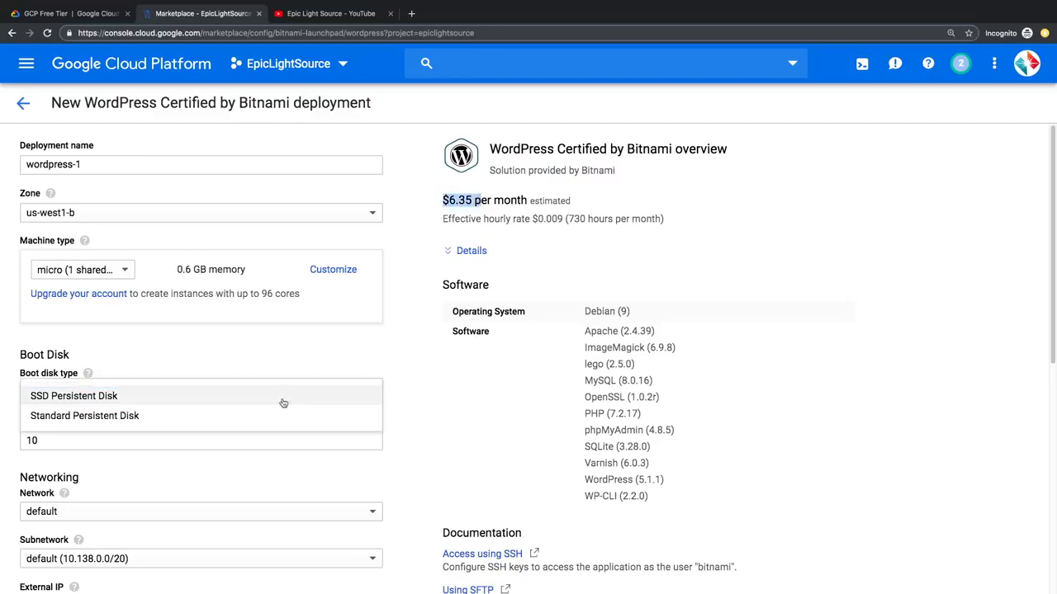
{"action": "left_click", "coordinate": [204, 417]}
{"action": "left_click", "coordinate": [180, 396]}
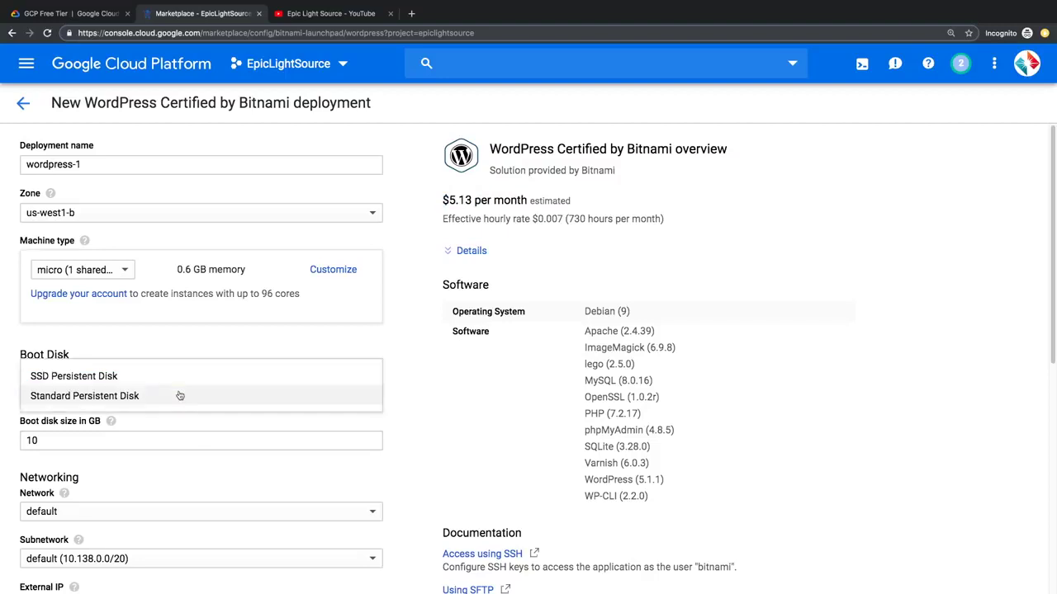
{"action": "left_click", "coordinate": [159, 378]}
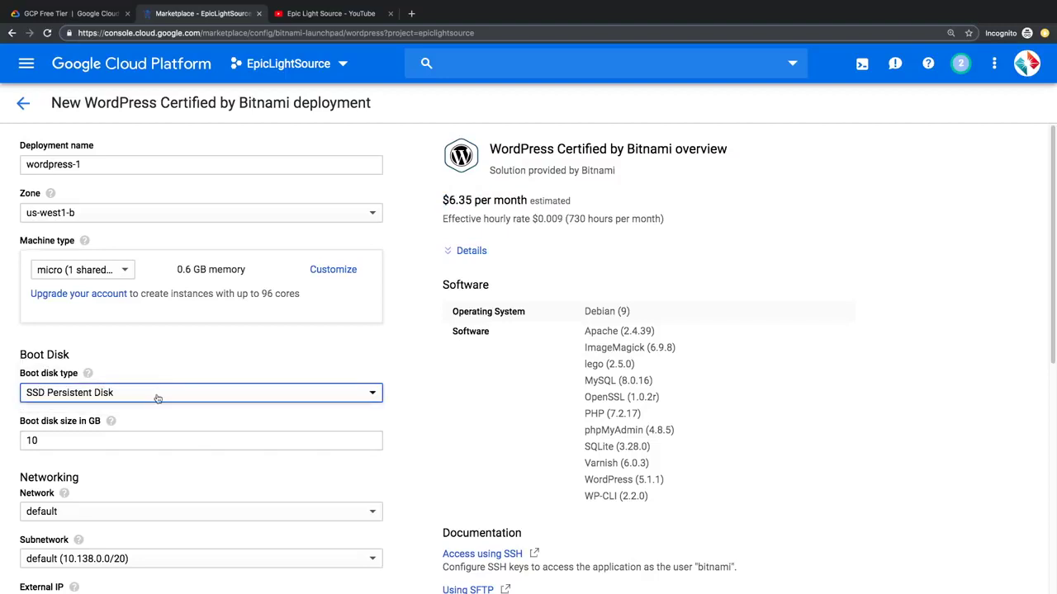
{"action": "left_click", "coordinate": [29, 440]}
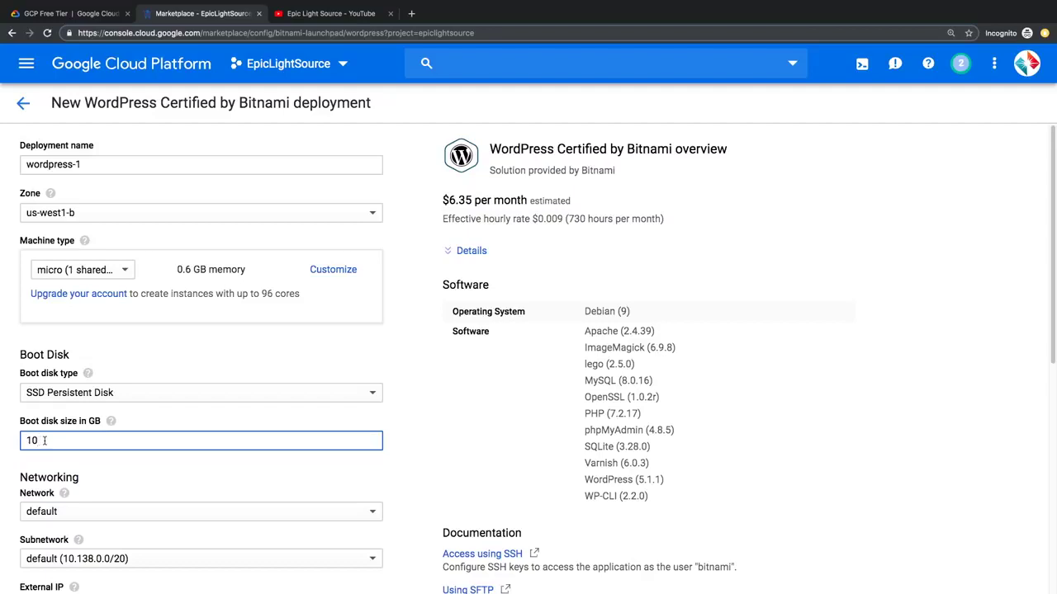
{"action": "left_click_drag", "start_coordinate": [44, 441], "coordinate": [12, 446]}
Step: Accept the GCP Marketplace Terms of Service
{"action": "scroll", "coordinate": [43, 442], "scroll_direction": "down", "scroll_amount": 3}
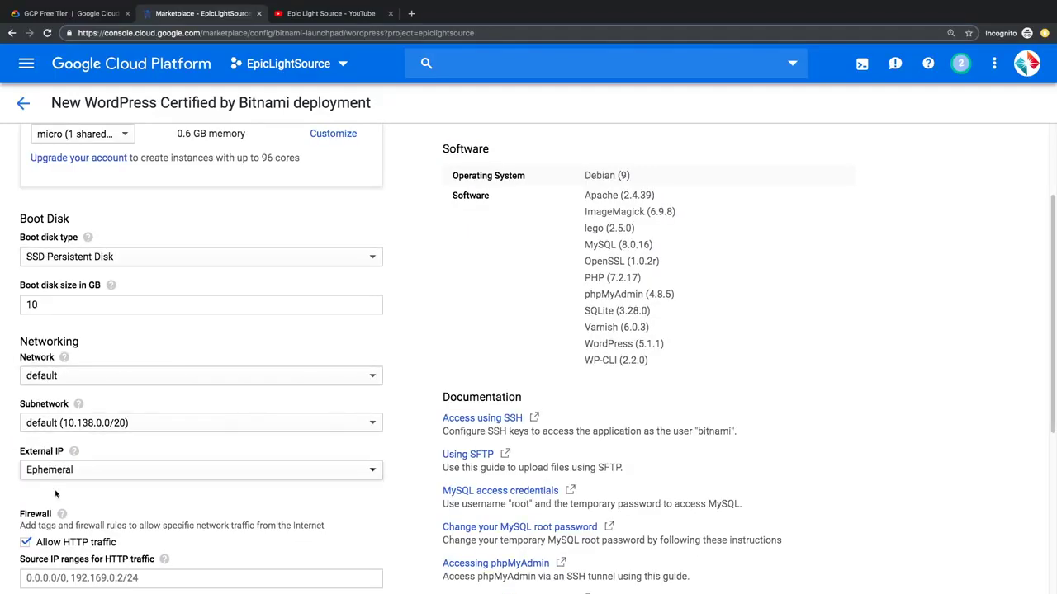
{"action": "scroll", "coordinate": [90, 504], "scroll_direction": "down", "scroll_amount": 3}
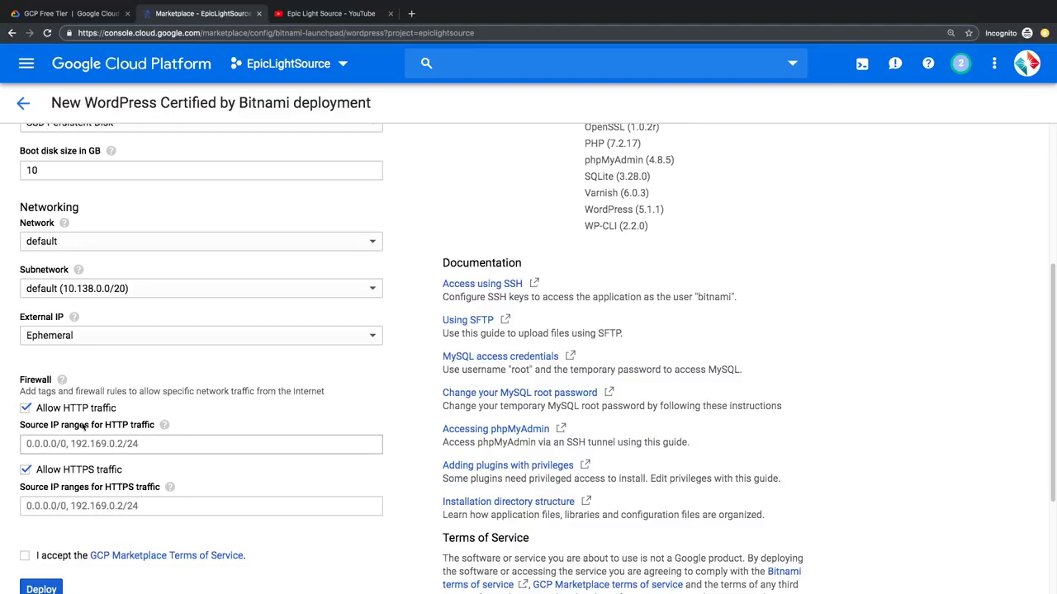
{"action": "scroll", "coordinate": [83, 426], "scroll_direction": "down", "scroll_amount": 1}
{"action": "left_click", "coordinate": [25, 535]}
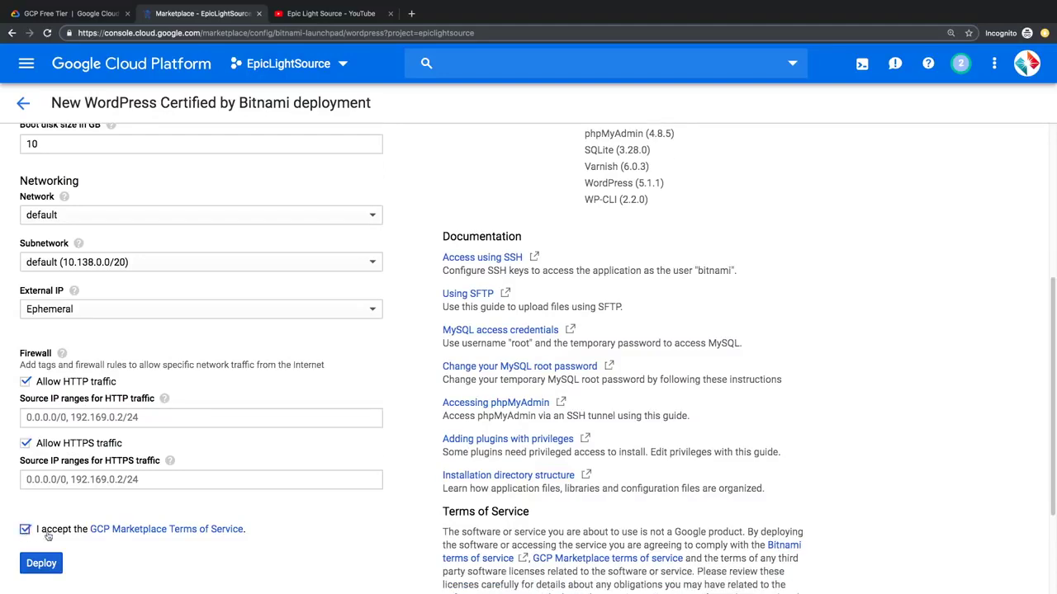
Step: Deploy wordpress-1, copy its temporary admin password, and open the WordPress admin login
{"action": "left_click", "coordinate": [54, 556]}
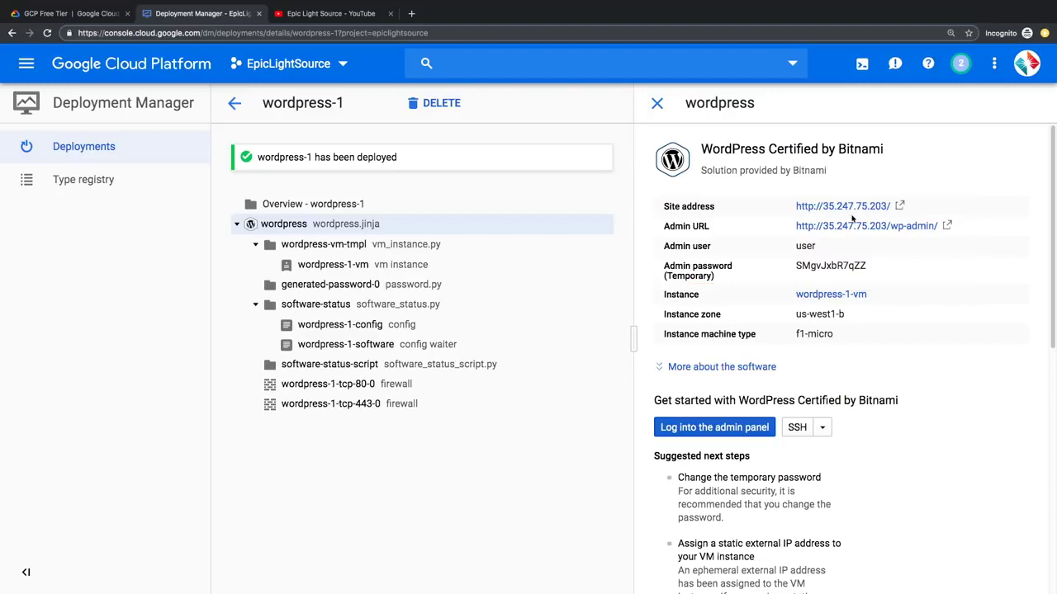
{"action": "double_click", "coordinate": [832, 266]}
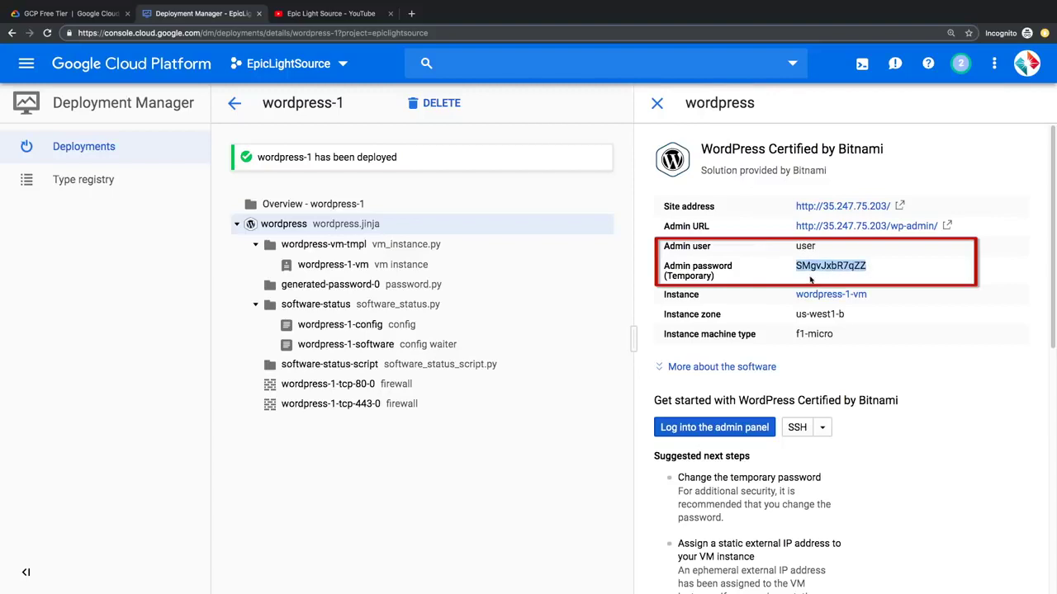
{"action": "right_click", "coordinate": [823, 273]}
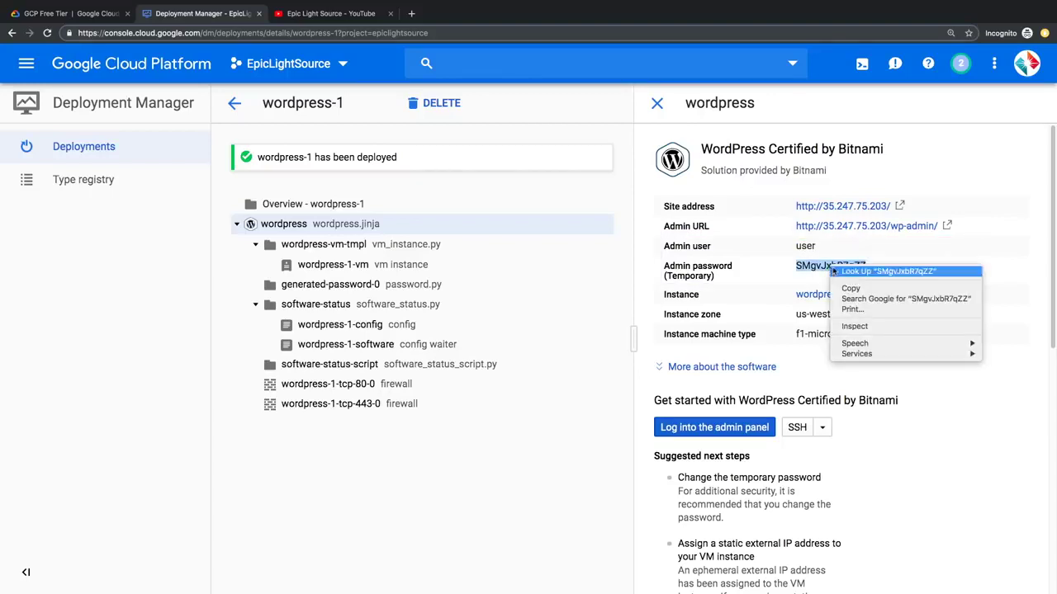
{"action": "left_click", "coordinate": [848, 287]}
{"action": "left_click", "coordinate": [895, 281]}
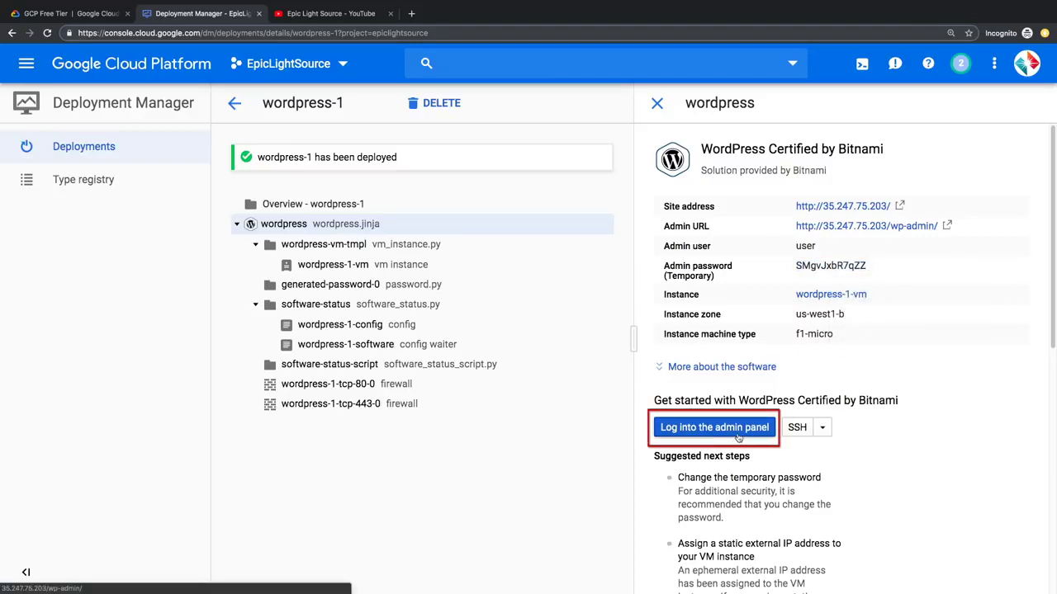
{"action": "left_click", "coordinate": [737, 436]}
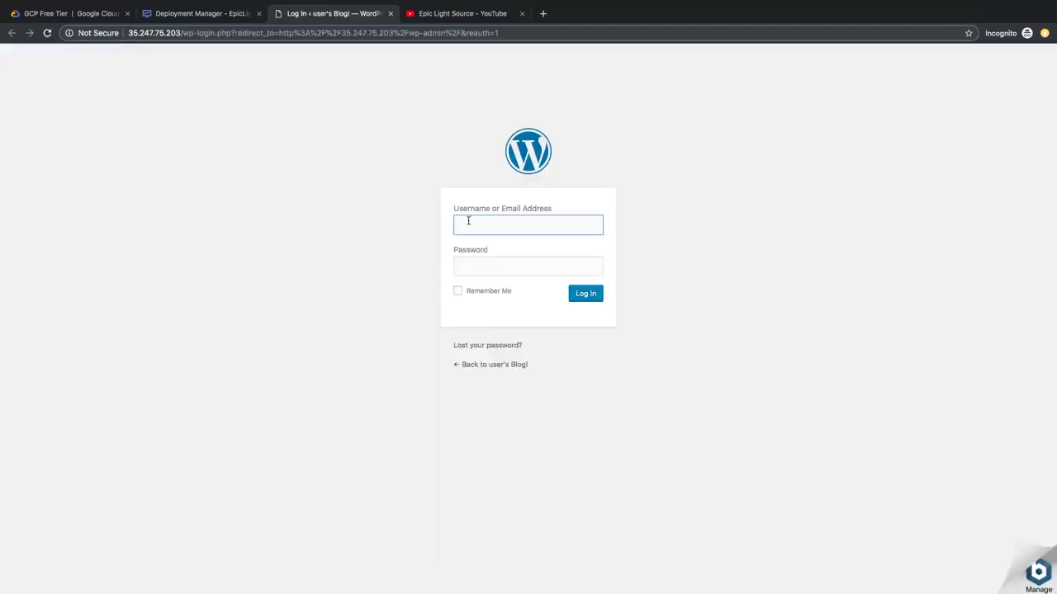
Step: Log in to WordPress with the admin username and the pasted temporary password
{"action": "type", "text": "user"}
{"action": "key", "text": "Tab"}
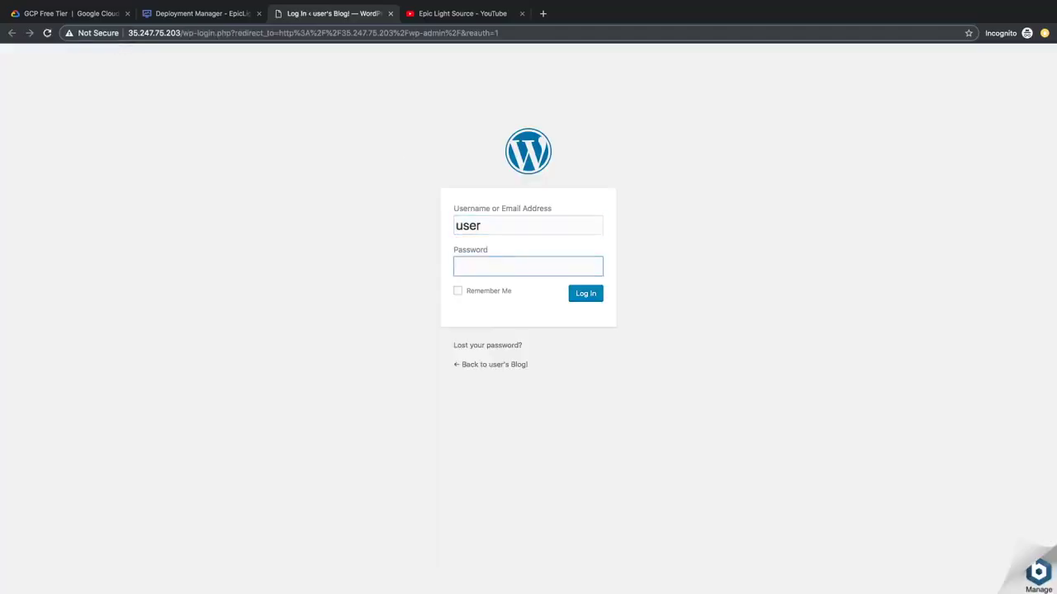
{"action": "right_click", "coordinate": [472, 272]}
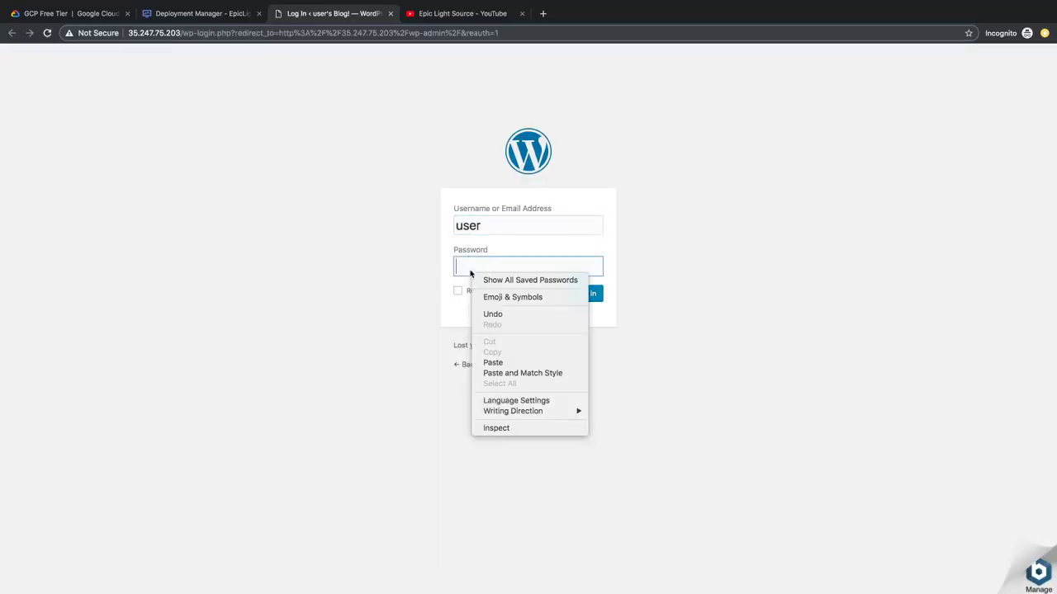
{"action": "left_click", "coordinate": [494, 364]}
{"action": "left_click", "coordinate": [586, 295]}
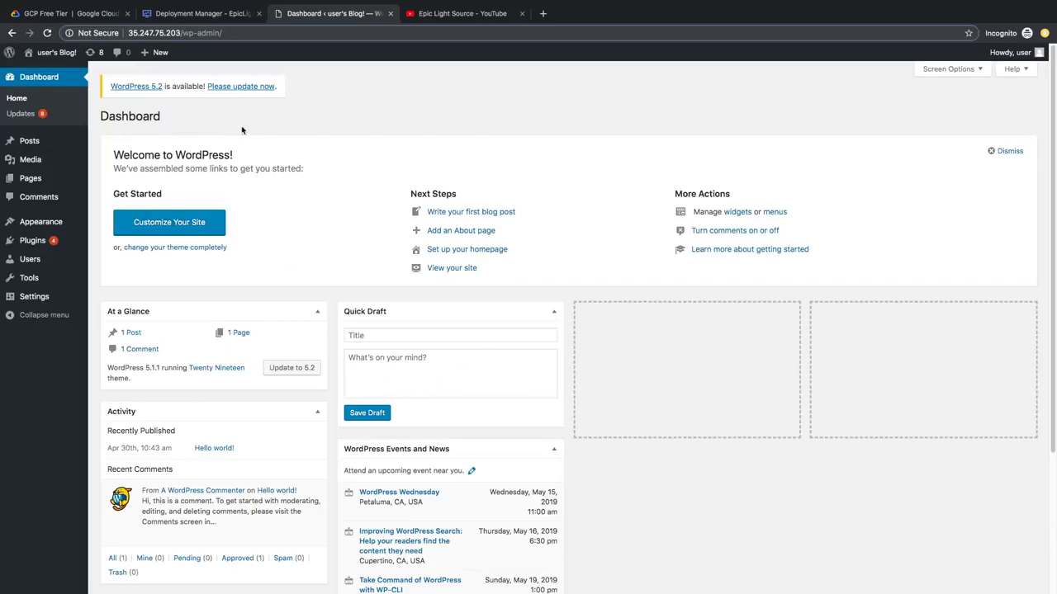
Step: Publish the post 'Welcome to EpicLightSource.com, let us be your source for Epic Lighting!' and view the site
{"action": "left_click", "coordinate": [29, 140]}
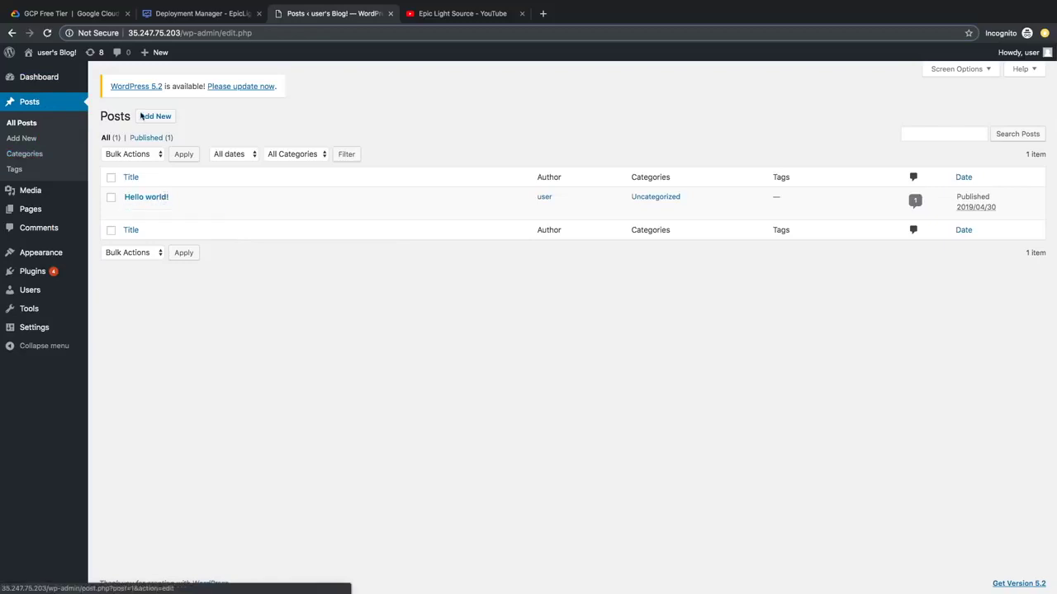
{"action": "left_click", "coordinate": [154, 116]}
{"action": "type", "text": "Welcome to EpicLightSource.com"}
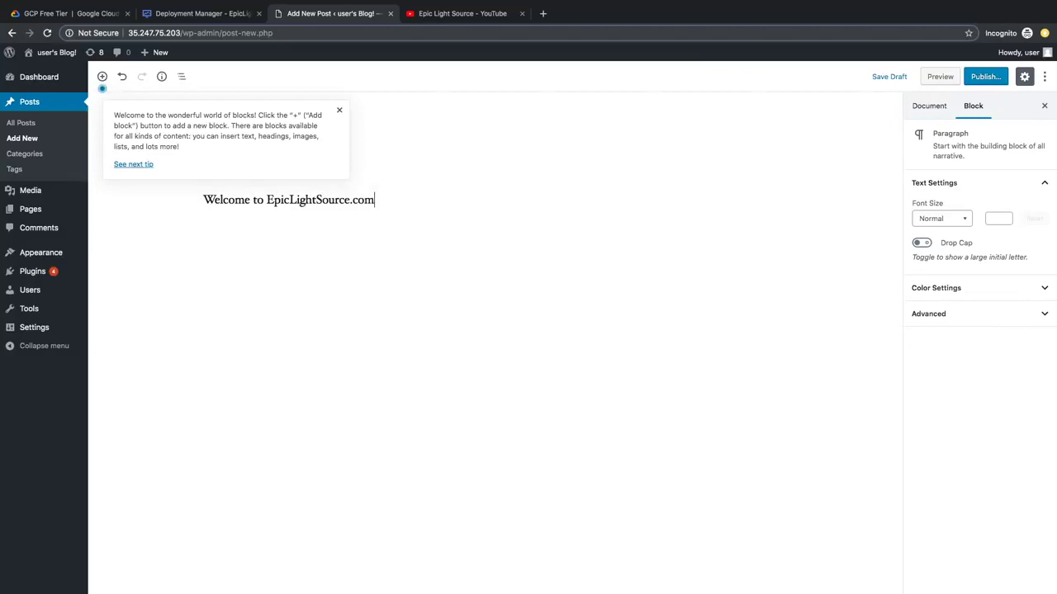
{"action": "type", "text": ", let us be your source for Epic Lighting!"}
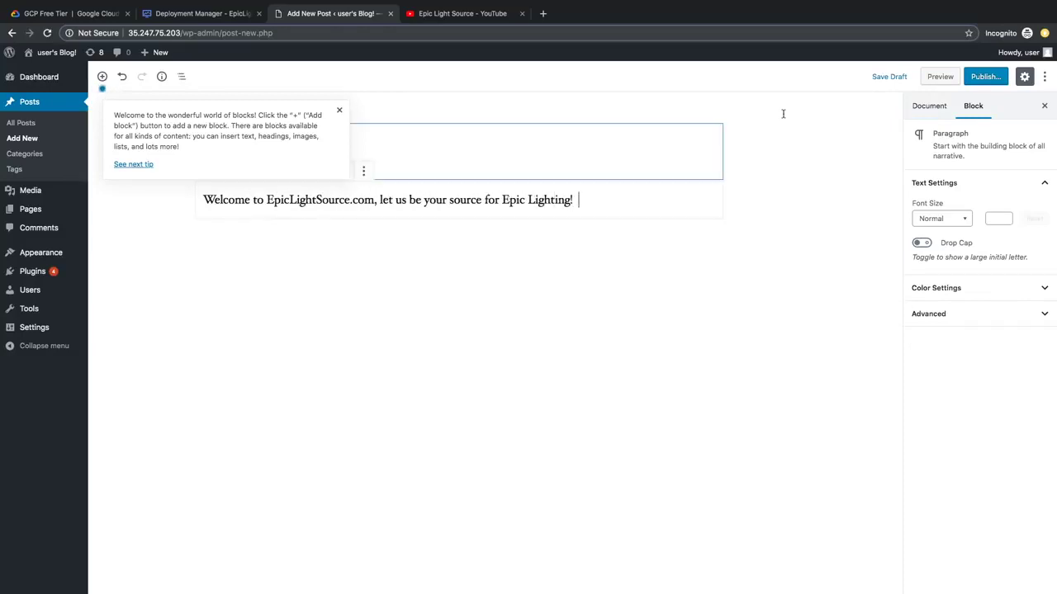
{"action": "left_click", "coordinate": [984, 79]}
{"action": "left_click", "coordinate": [985, 80]}
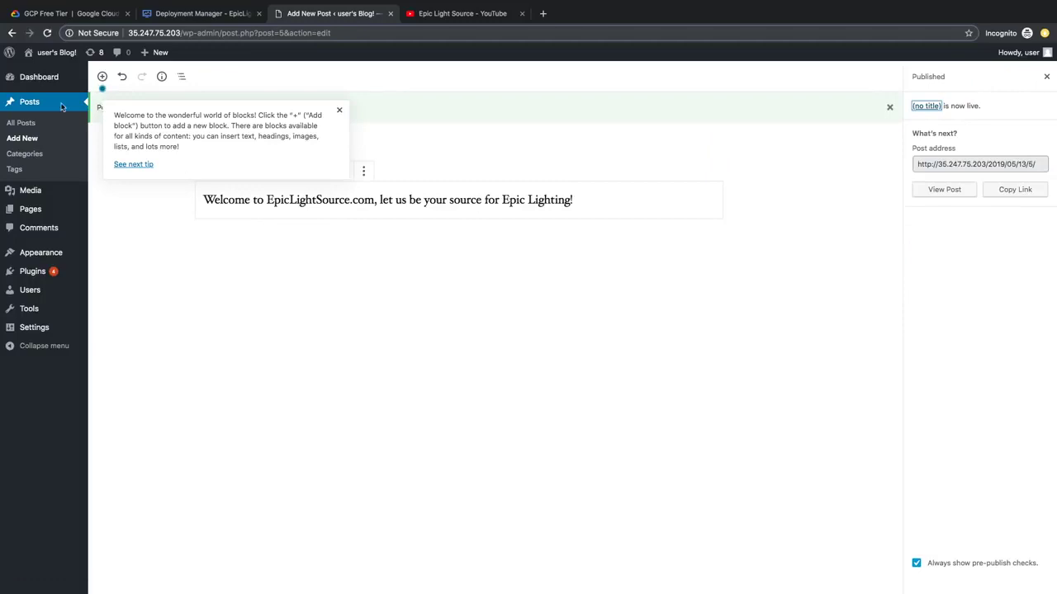
{"action": "left_click", "coordinate": [46, 56]}
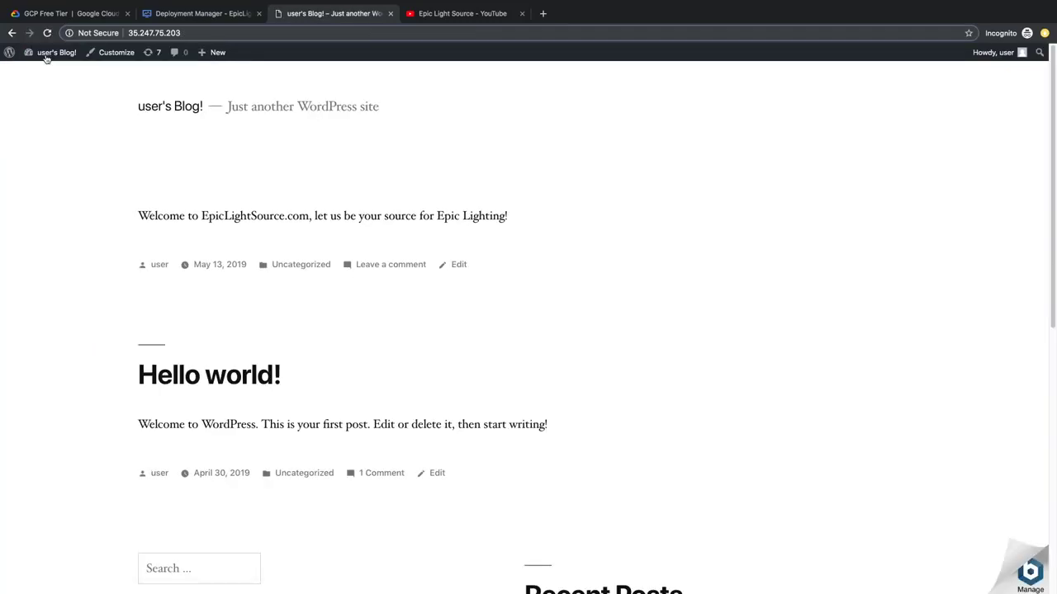
Step: Highlight the welcome post text on the front page to inspect it
{"action": "left_click_drag", "start_coordinate": [137, 221], "coordinate": [516, 225]}
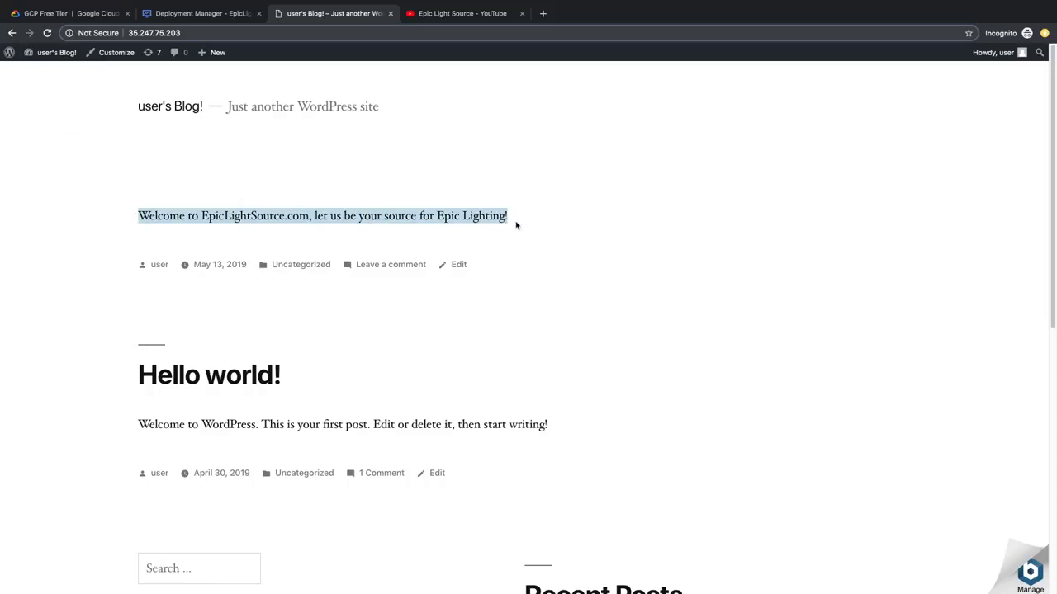
{"action": "left_click", "coordinate": [200, 230]}
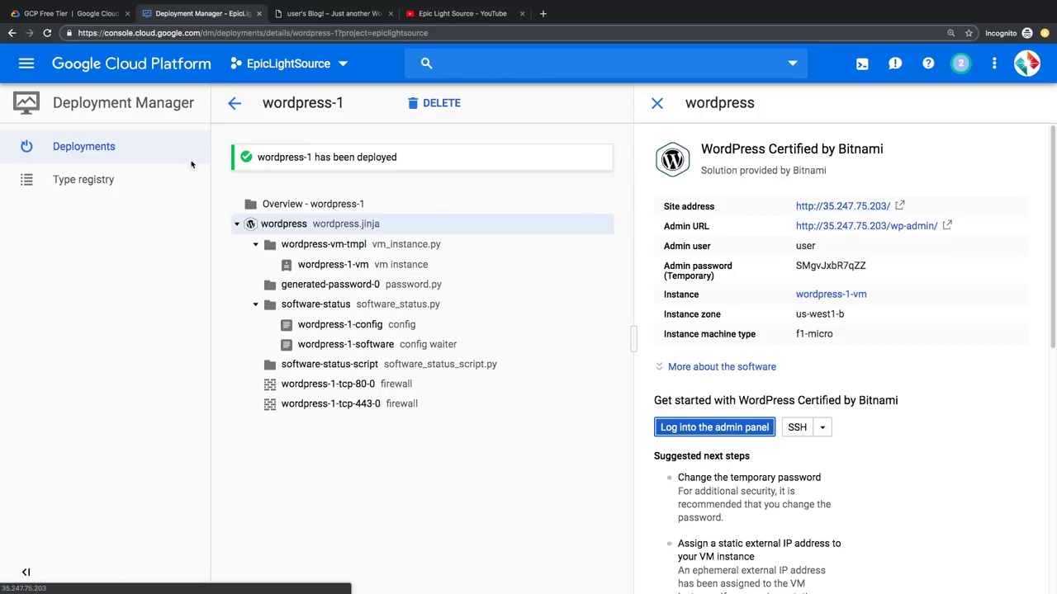
Step: Reserve external IP 35.247.75.203 as a static address named epiclightsource
{"action": "left_click", "coordinate": [27, 69]}
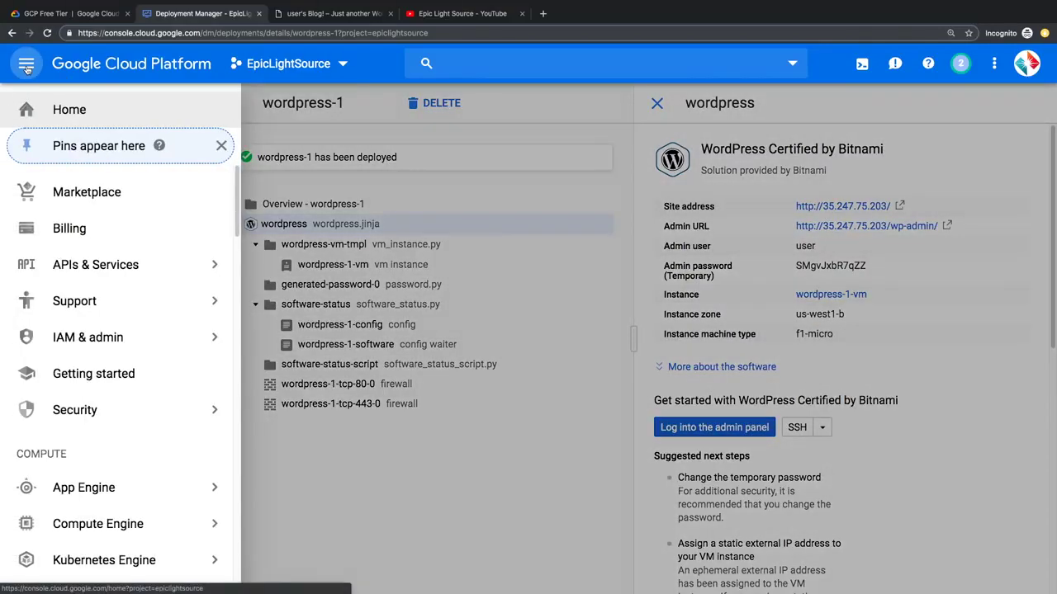
{"action": "scroll", "coordinate": [83, 326], "scroll_direction": "down", "scroll_amount": 10}
{"action": "mouse_move", "coordinate": [95, 392]}
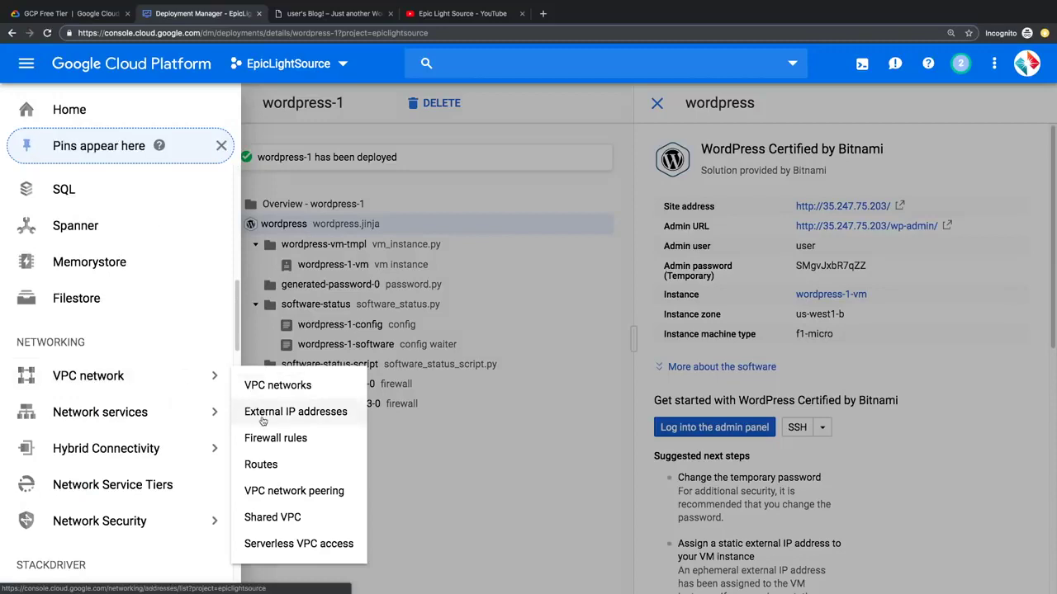
{"action": "left_click", "coordinate": [334, 421]}
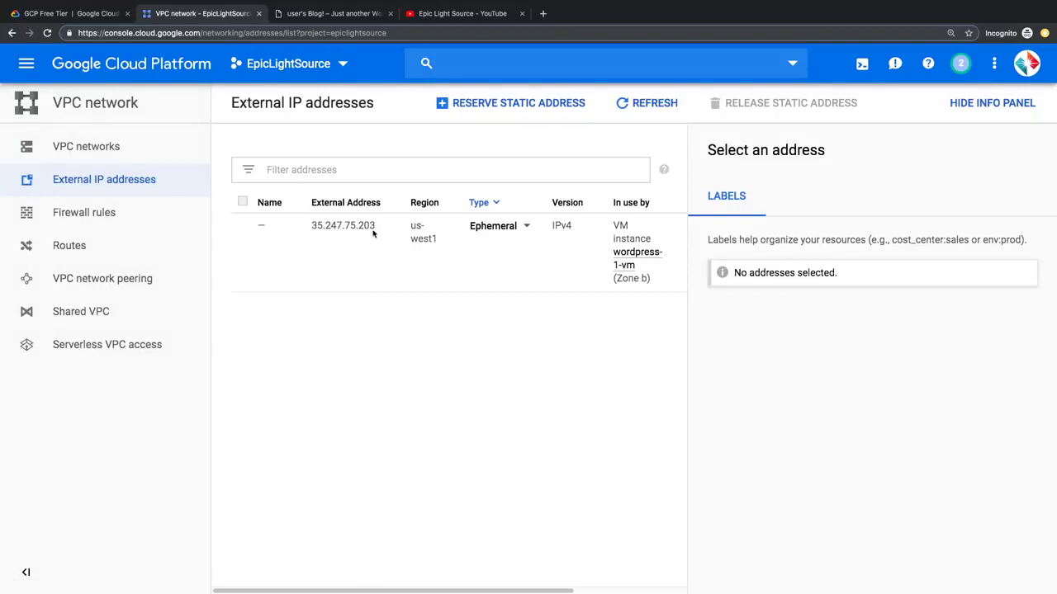
{"action": "left_click", "coordinate": [520, 230]}
{"action": "left_click", "coordinate": [499, 212]}
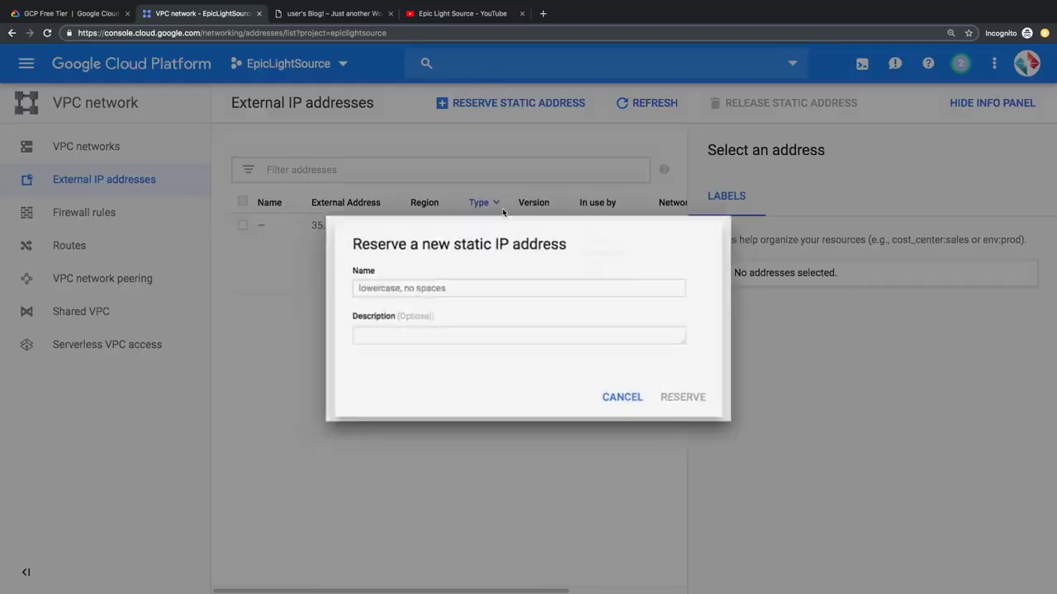
{"action": "left_click", "coordinate": [429, 288]}
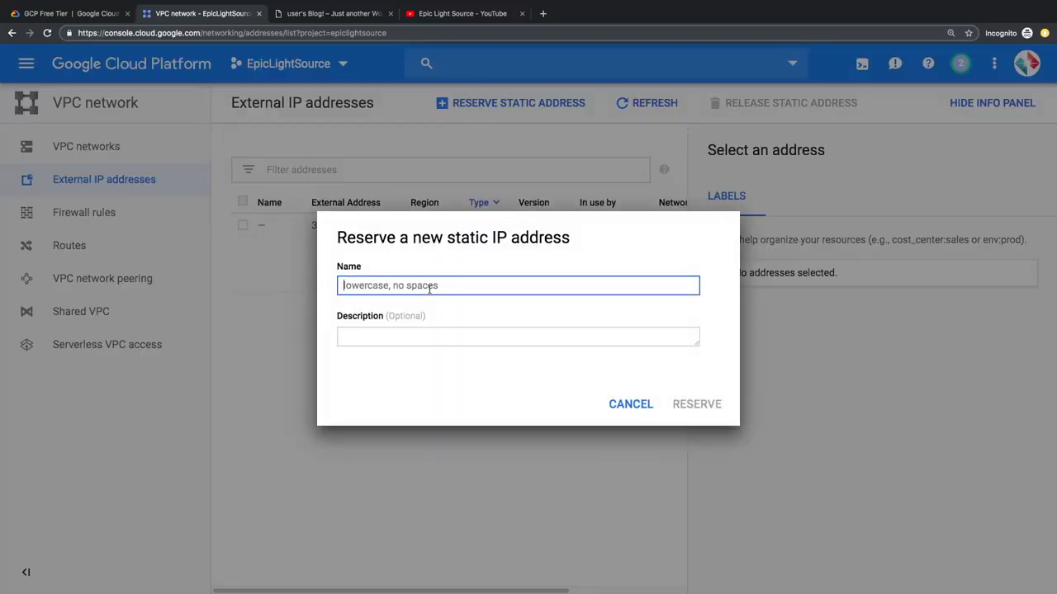
{"action": "type", "text": "epiclightsource"}
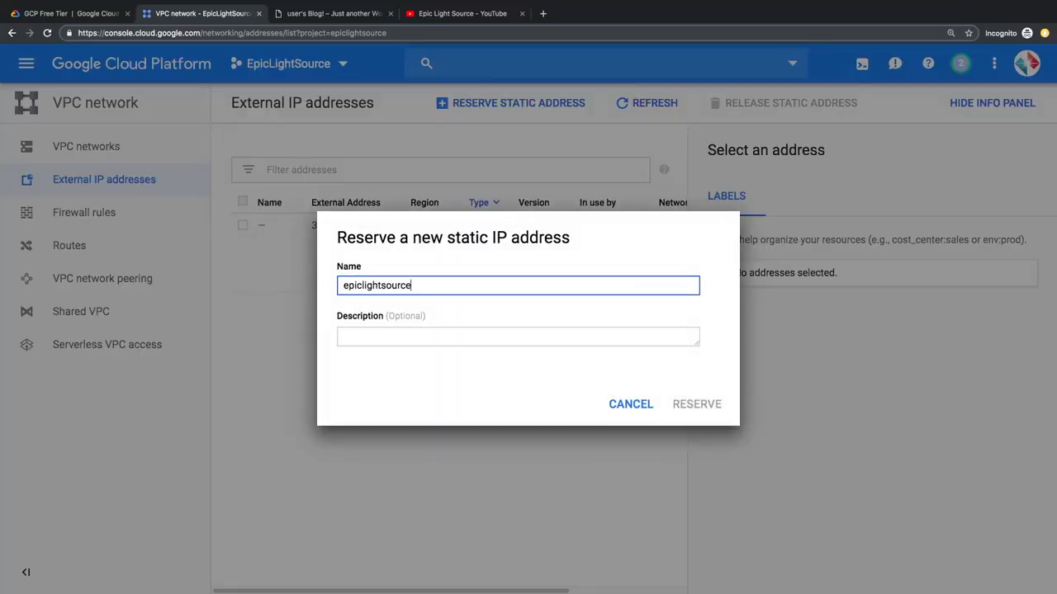
{"action": "left_click", "coordinate": [697, 404]}
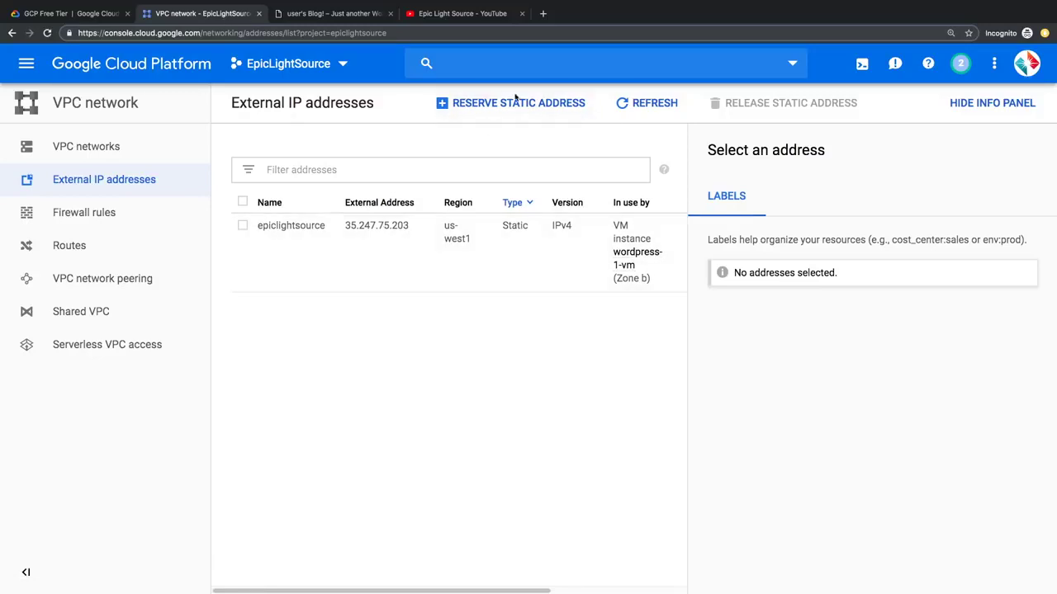
{"action": "left_click", "coordinate": [541, 14]}
Step: Load epiclightsource.com in the new tab, still showing the Epic Light Source channel, then return to External IP addresses
{"action": "type", "text": "epi"}
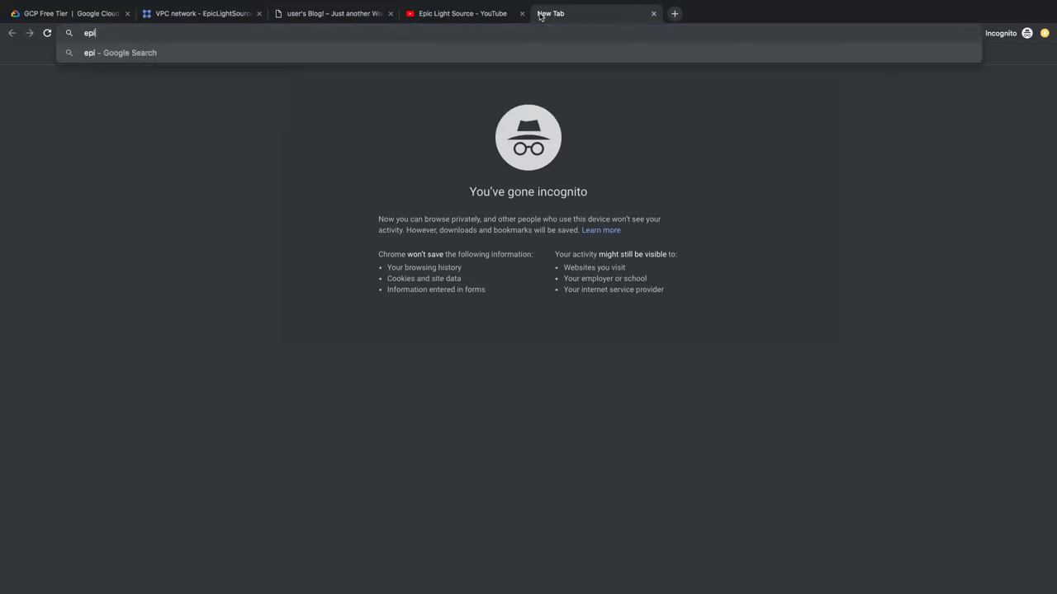
{"action": "type", "text": "clightsource.com"}
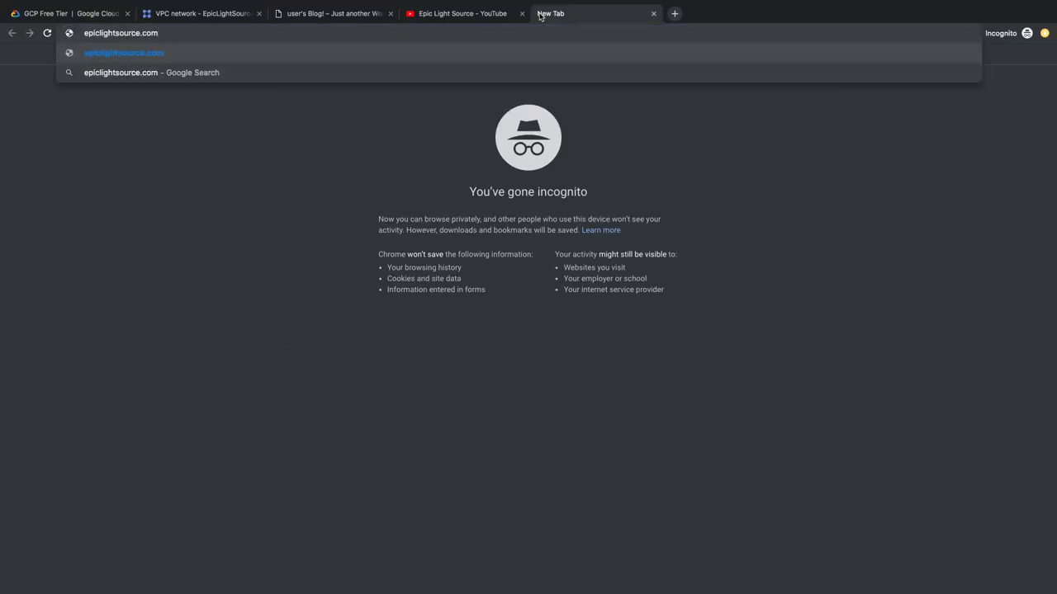
{"action": "key", "text": "Return"}
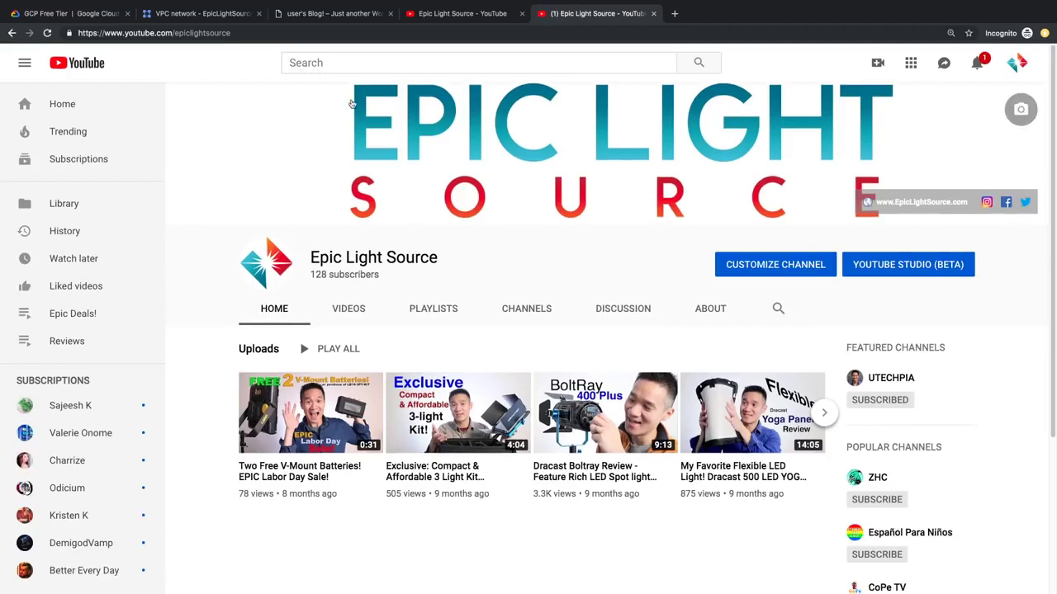
{"action": "left_click", "coordinate": [324, 14]}
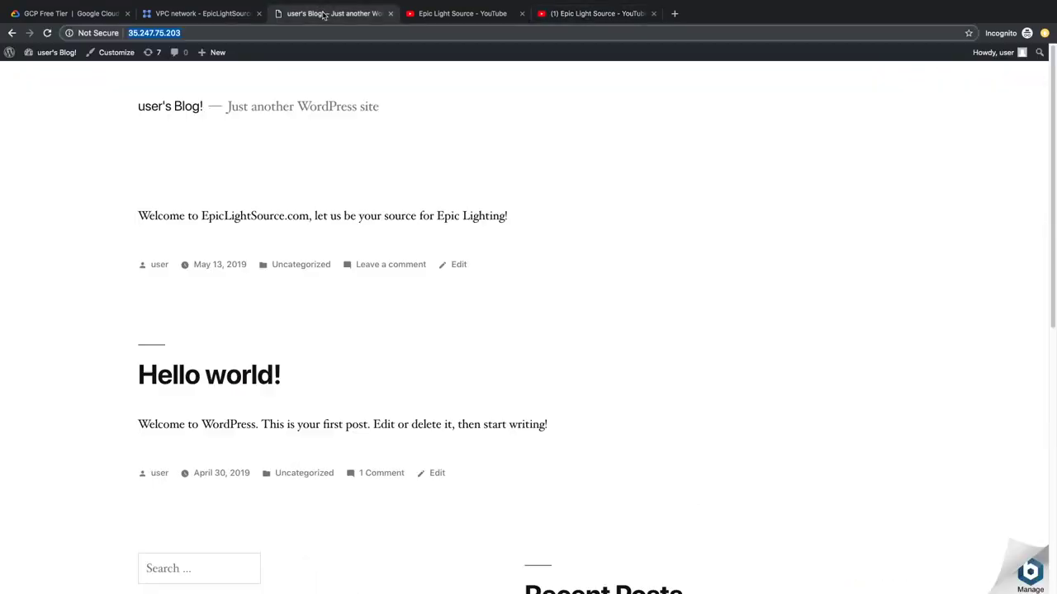
{"action": "left_click", "coordinate": [194, 13]}
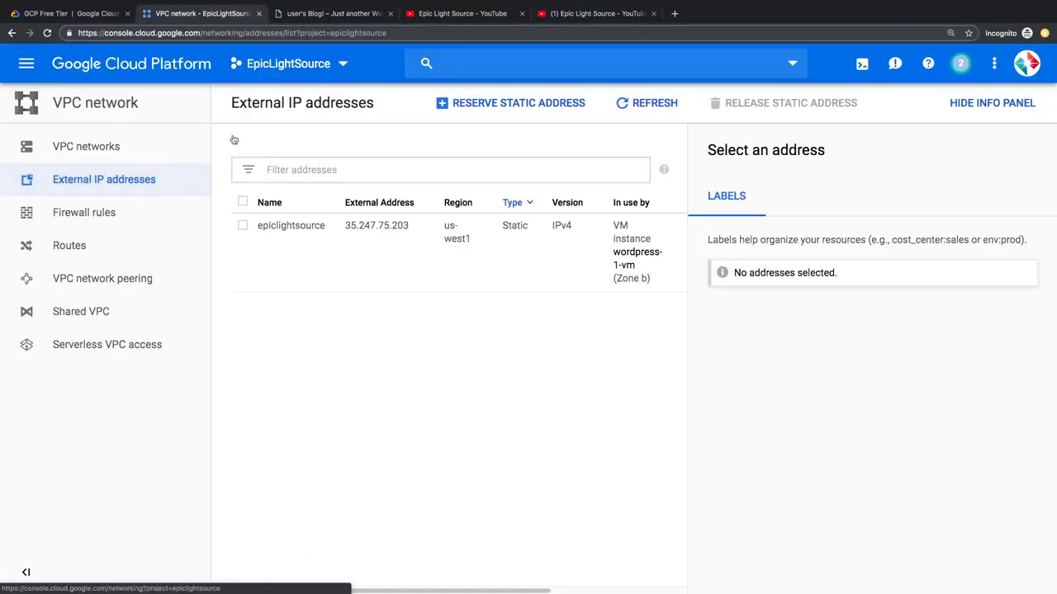
Step: Go to Cloud DNS under Network services in the navigation menu
{"action": "left_click", "coordinate": [28, 66]}
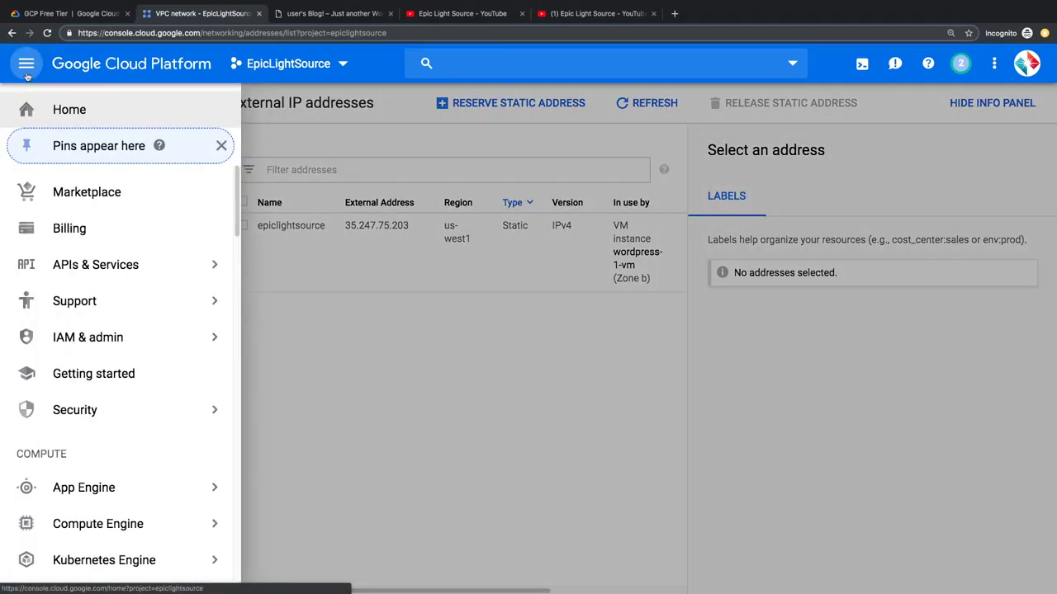
{"action": "scroll", "coordinate": [120, 417], "scroll_direction": "down", "scroll_amount": 1}
{"action": "scroll", "coordinate": [119, 417], "scroll_direction": "down", "scroll_amount": 8}
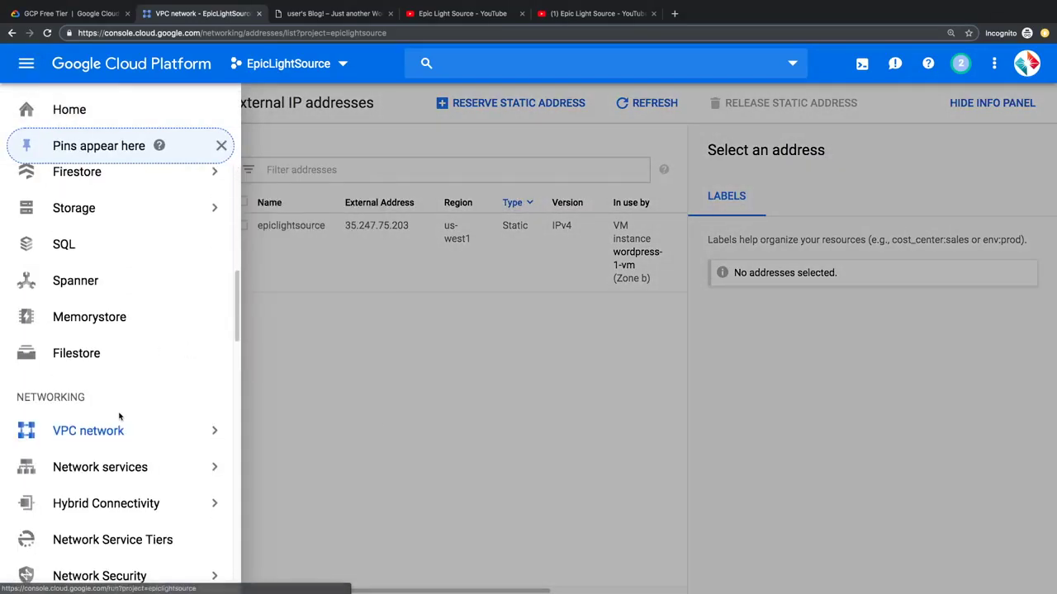
{"action": "mouse_move", "coordinate": [111, 477]}
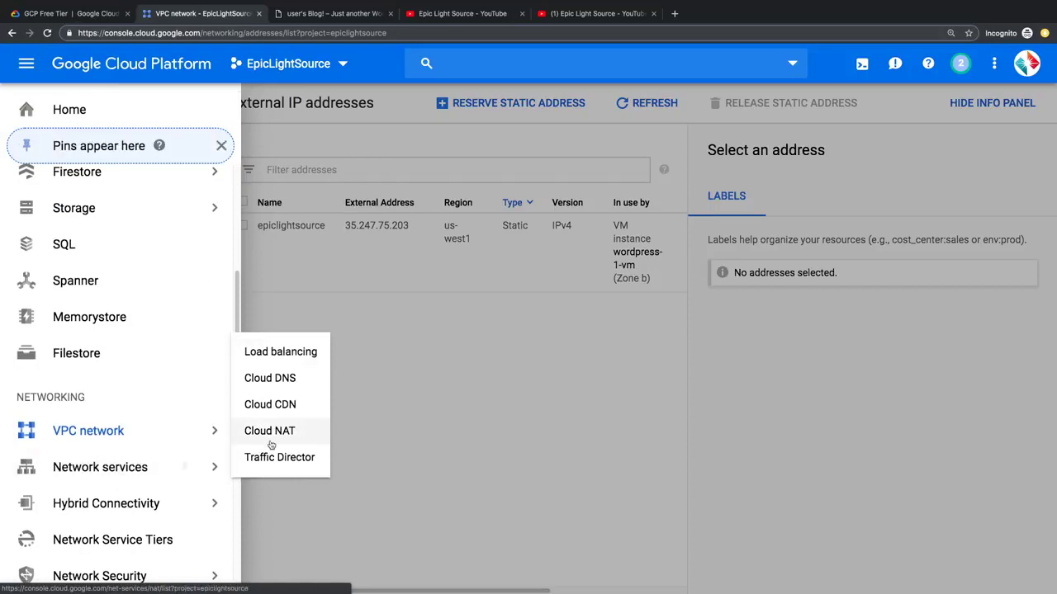
{"action": "left_click", "coordinate": [282, 379]}
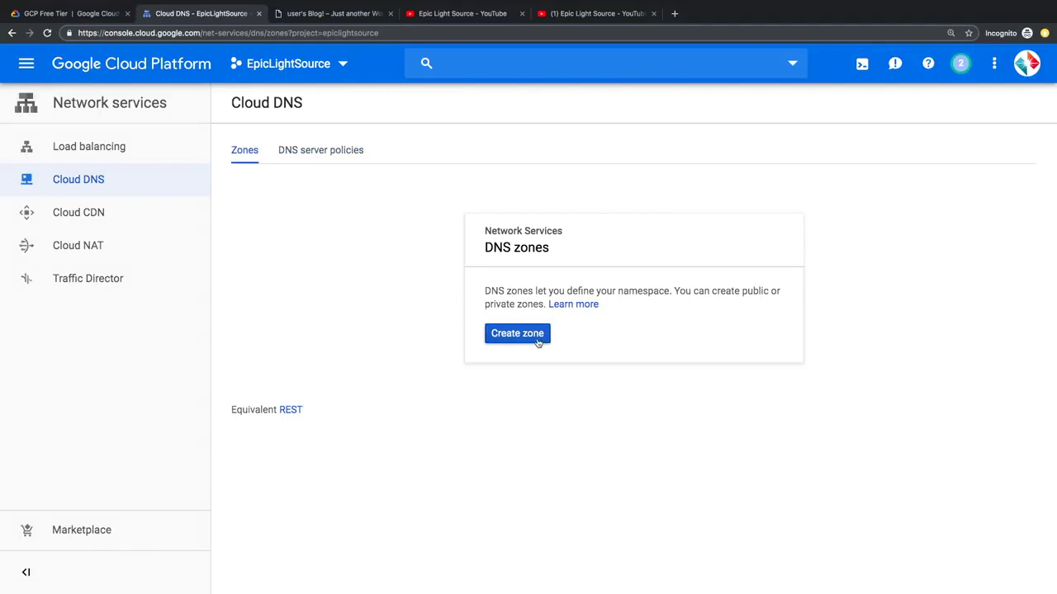
Step: Create a DNS zone named epiclightsource with DNS name epiclightsource.com
{"action": "left_click", "coordinate": [541, 342]}
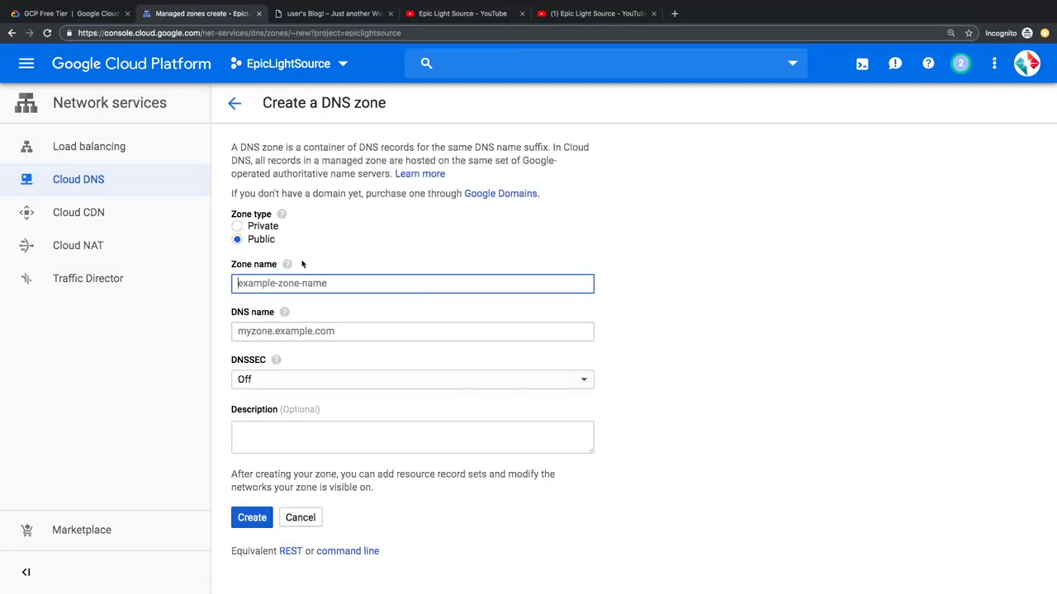
{"action": "mouse_move", "coordinate": [285, 218]}
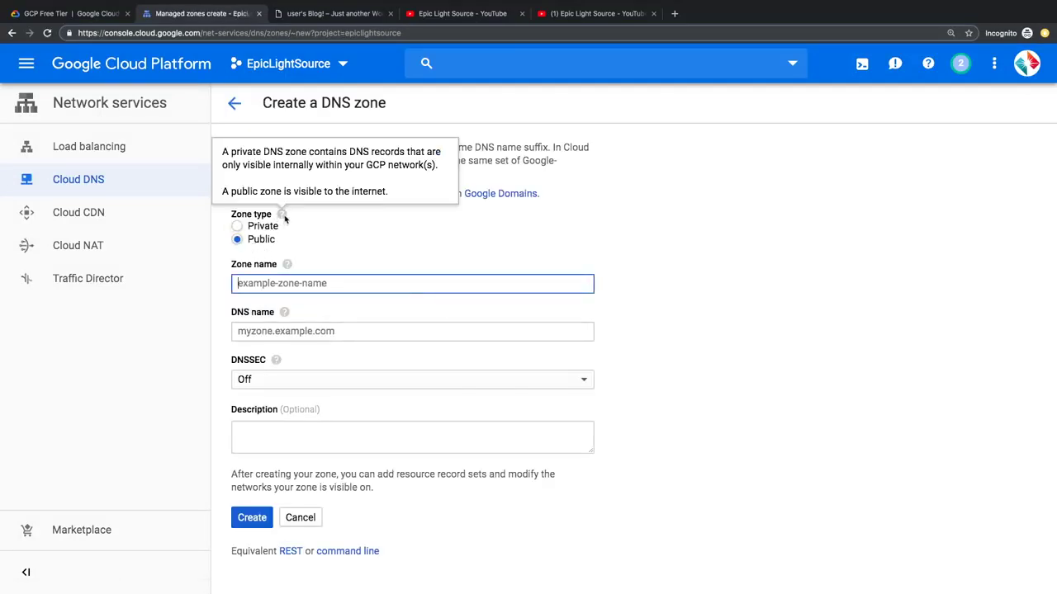
{"action": "type", "text": "epic"}
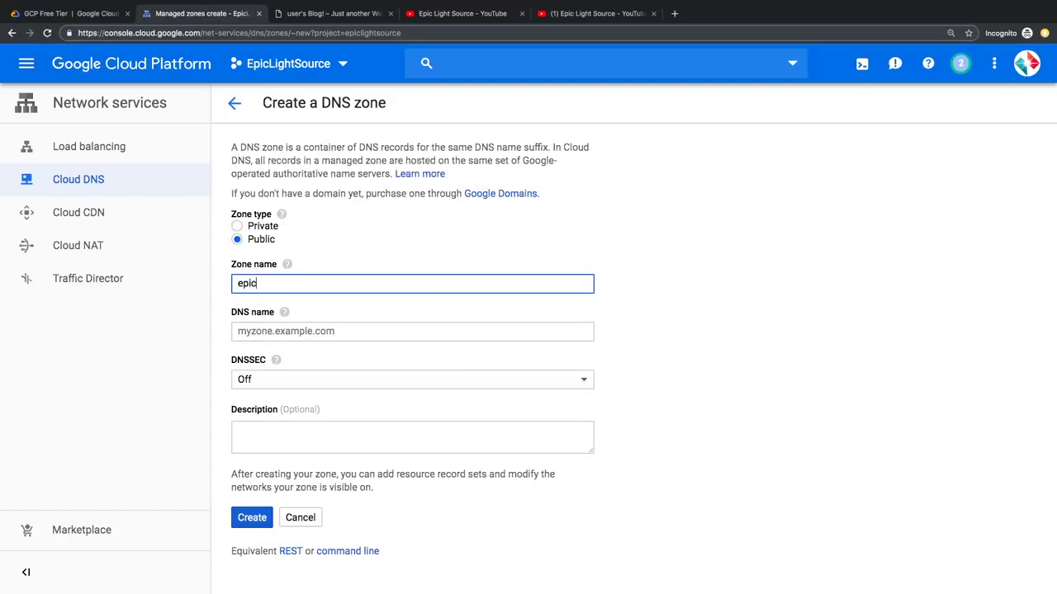
{"action": "type", "text": "lightsource"}
{"action": "left_click", "coordinate": [289, 334]}
{"action": "type", "text": "e"}
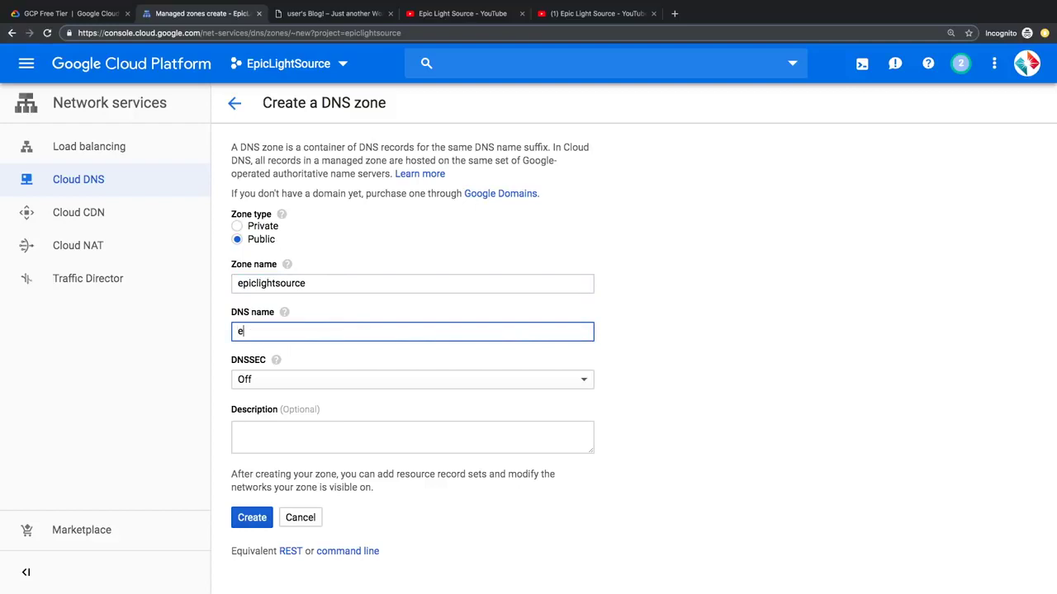
{"action": "type", "text": "piclightsource.com"}
{"action": "left_click", "coordinate": [257, 525]}
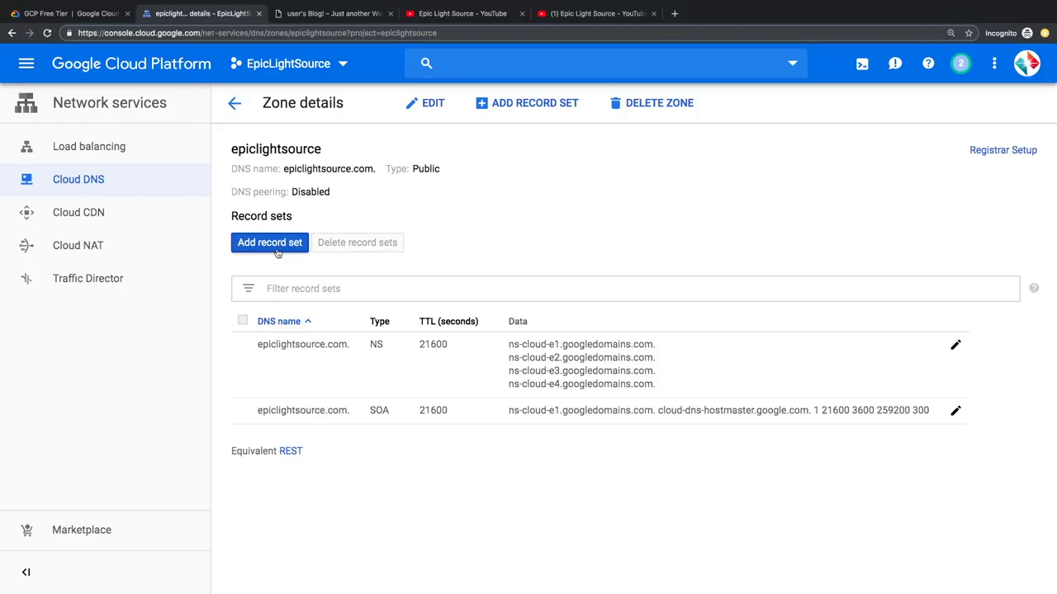
Step: Add an A record set pointing to IPv4 address 35.247.75.203
{"action": "left_click", "coordinate": [277, 252]}
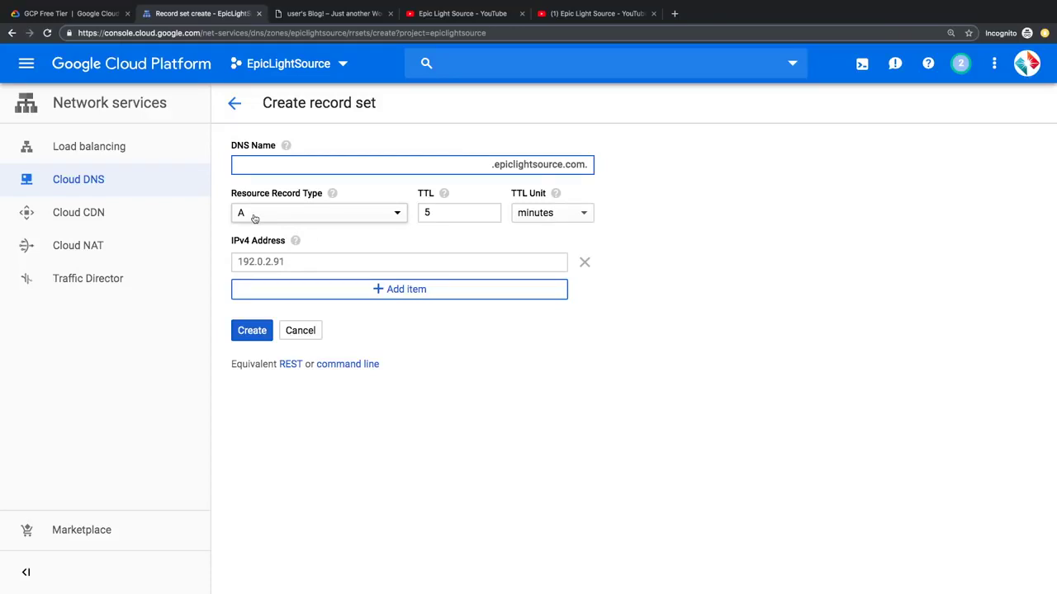
{"action": "left_click", "coordinate": [267, 262]}
{"action": "right_click", "coordinate": [267, 261]}
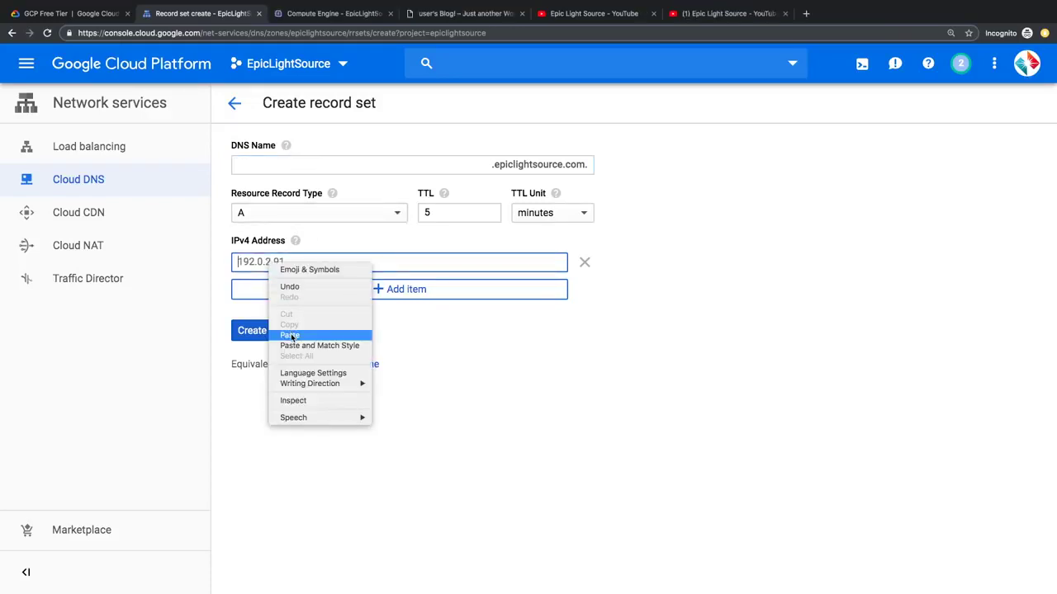
{"action": "left_click", "coordinate": [258, 288]}
{"action": "type", "text": "35.247.75.203"}
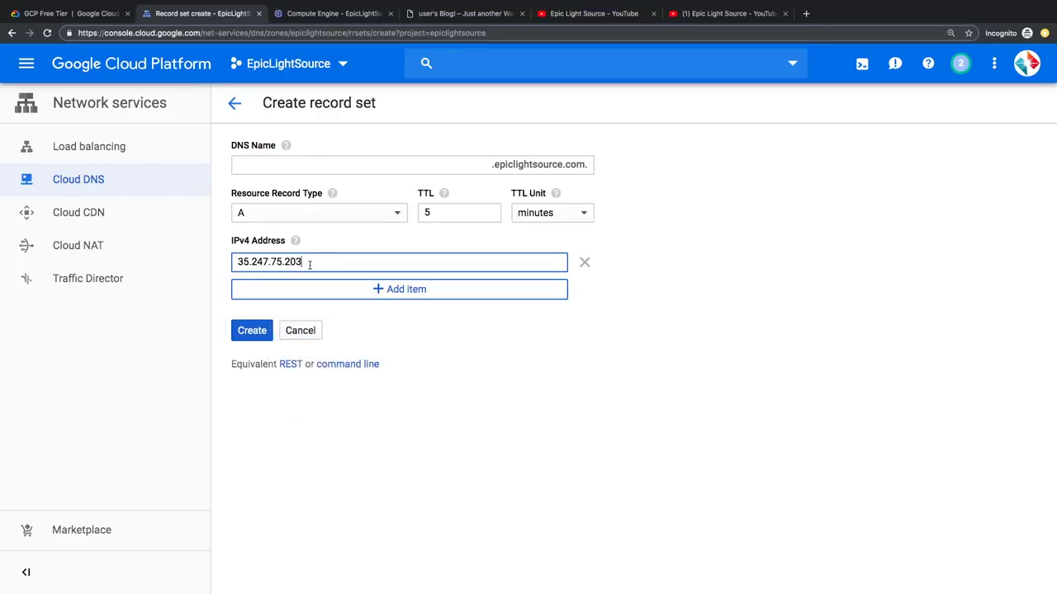
{"action": "left_click", "coordinate": [254, 335]}
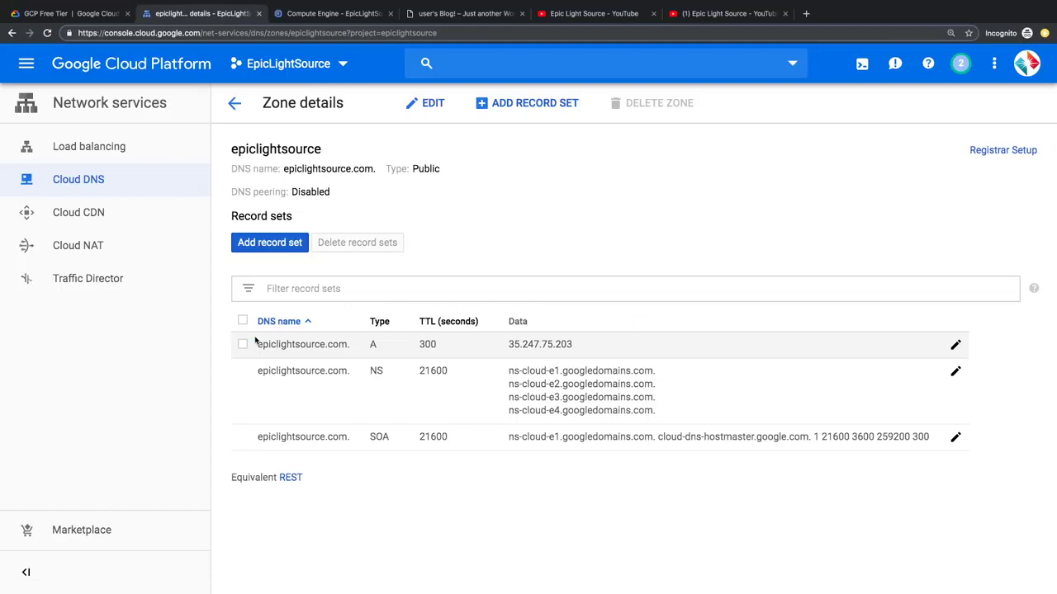
Step: Add a www CNAME record set with canonical name epiclightsource.com
{"action": "left_click", "coordinate": [279, 245]}
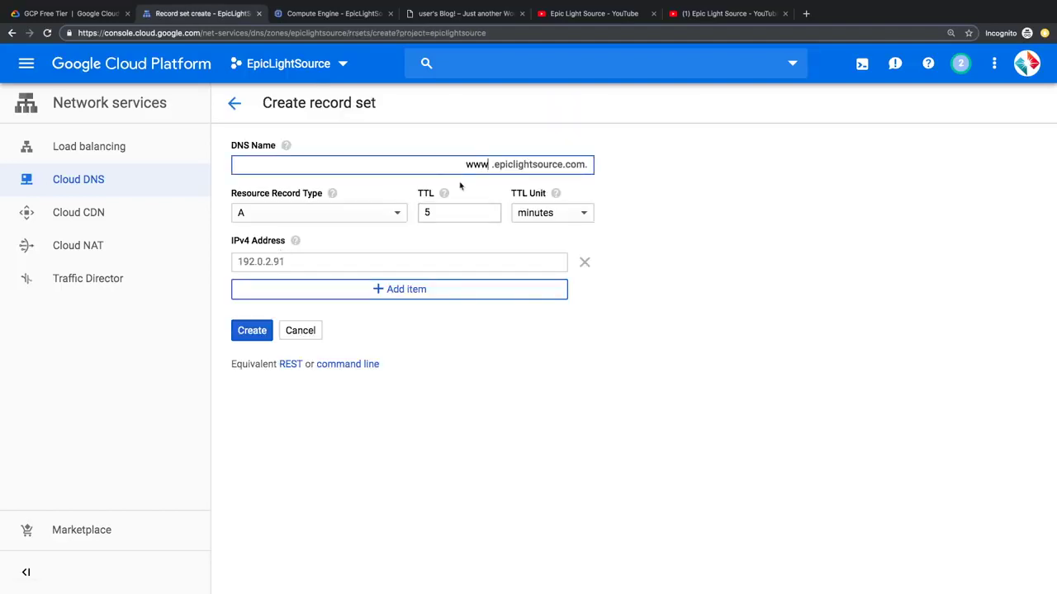
{"action": "left_click", "coordinate": [362, 214]}
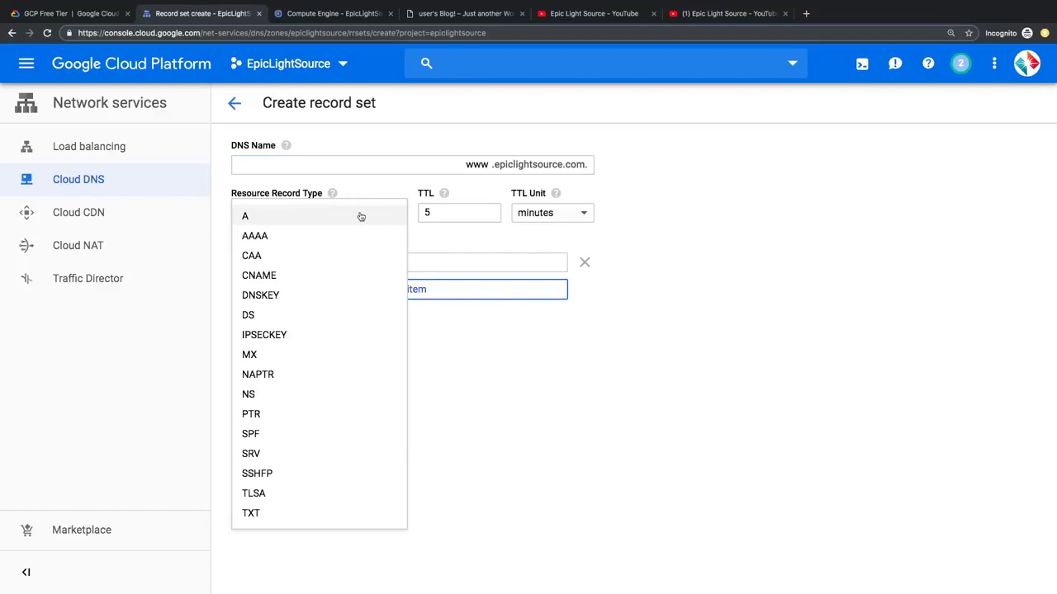
{"action": "left_click", "coordinate": [282, 278]}
{"action": "left_click", "coordinate": [275, 263]}
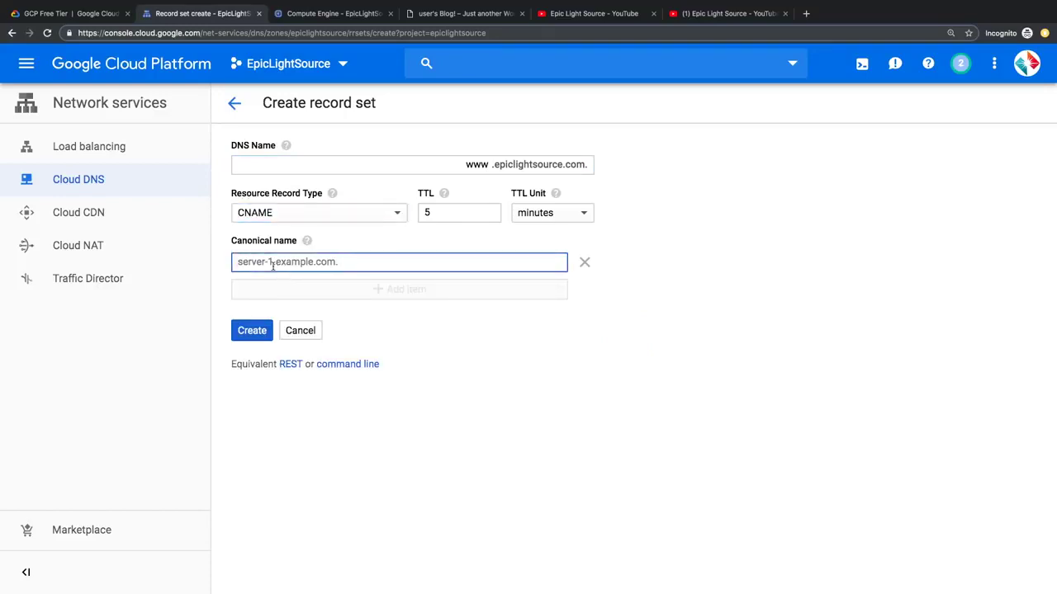
{"action": "type", "text": "epiclightsource.com"}
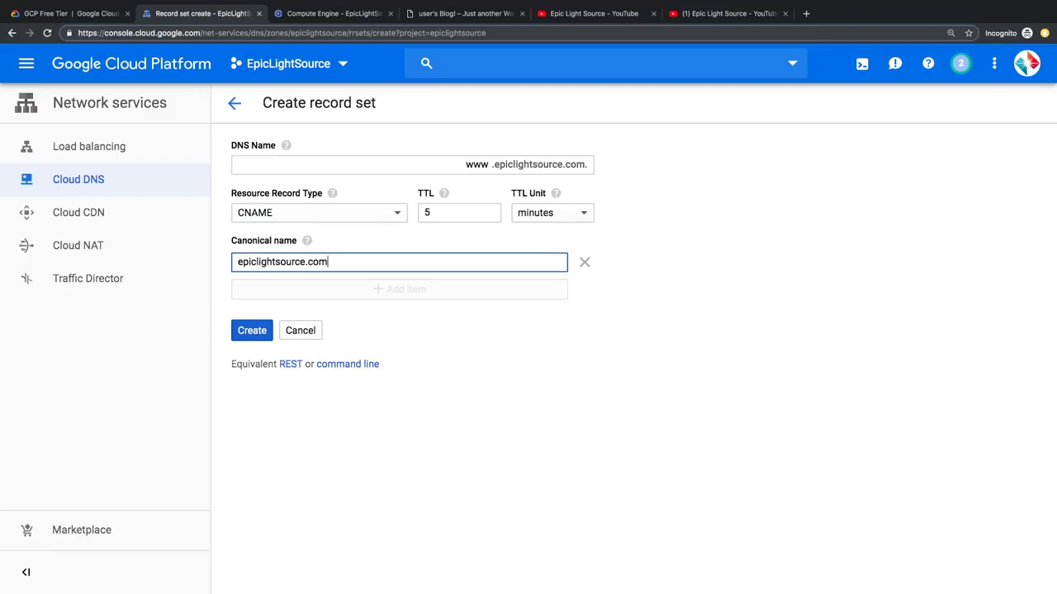
{"action": "left_click", "coordinate": [252, 331]}
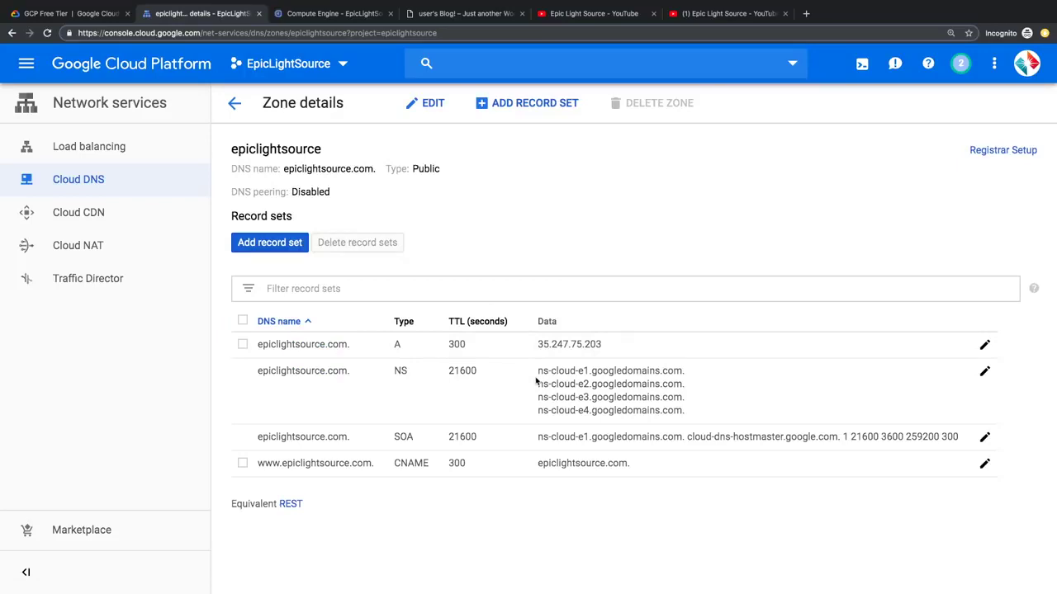
Step: Select the four ns-cloud-e name server entries for copying and open a new browser tab
{"action": "left_click_drag", "start_coordinate": [536, 376], "coordinate": [700, 414]}
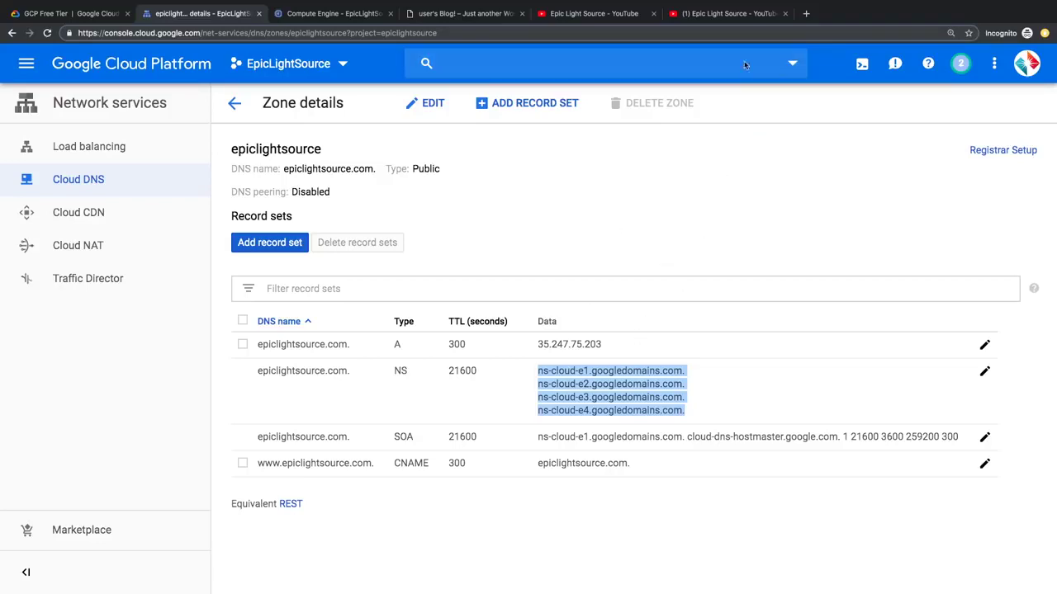
{"action": "left_click", "coordinate": [806, 11]}
Step: Go to domains.google.com and stop epiclightsource.com forwarding to the YouTube channel
{"action": "type", "text": "domains.g"}
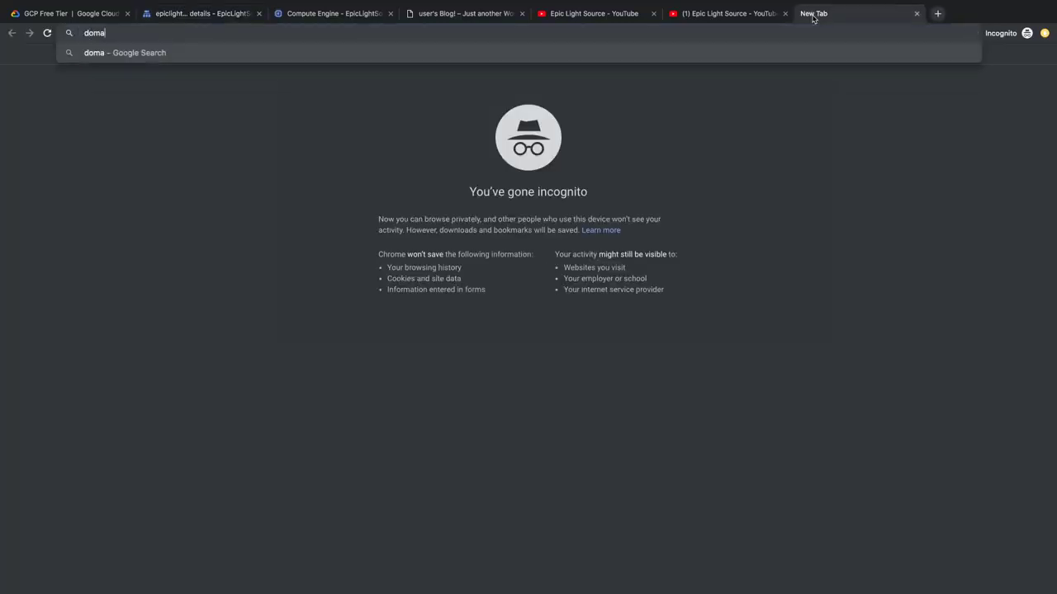
{"action": "type", "text": "oogle.com"}
{"action": "key", "text": "Return"}
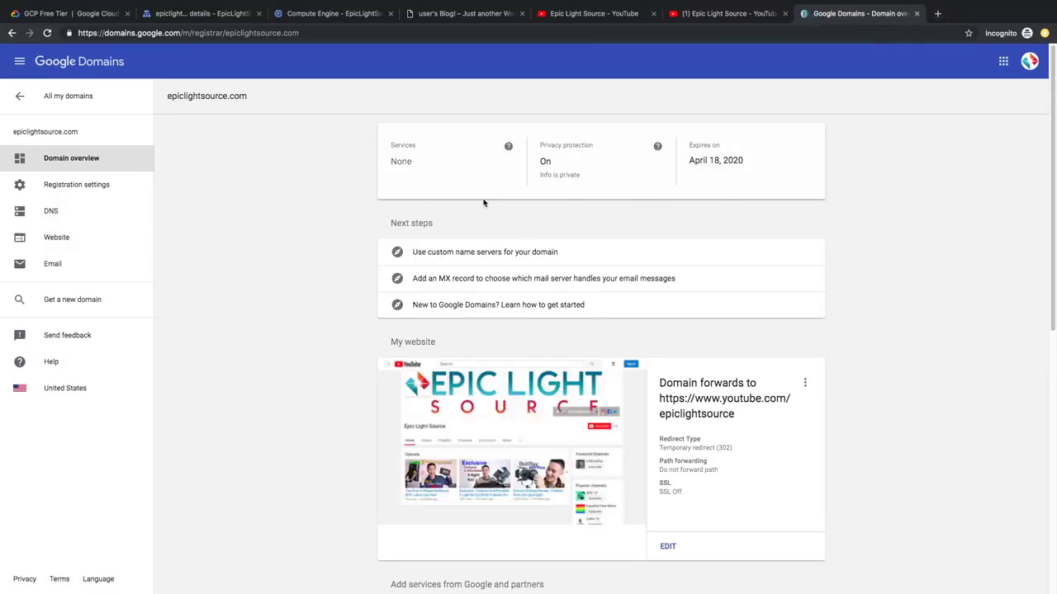
{"action": "double_click", "coordinate": [190, 105]}
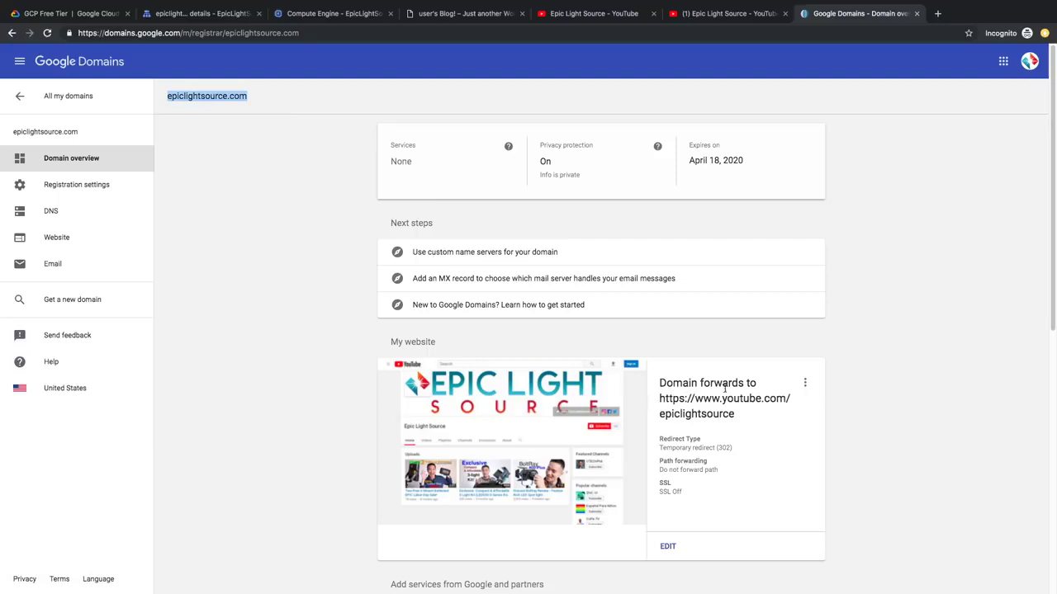
{"action": "left_click", "coordinate": [805, 383]}
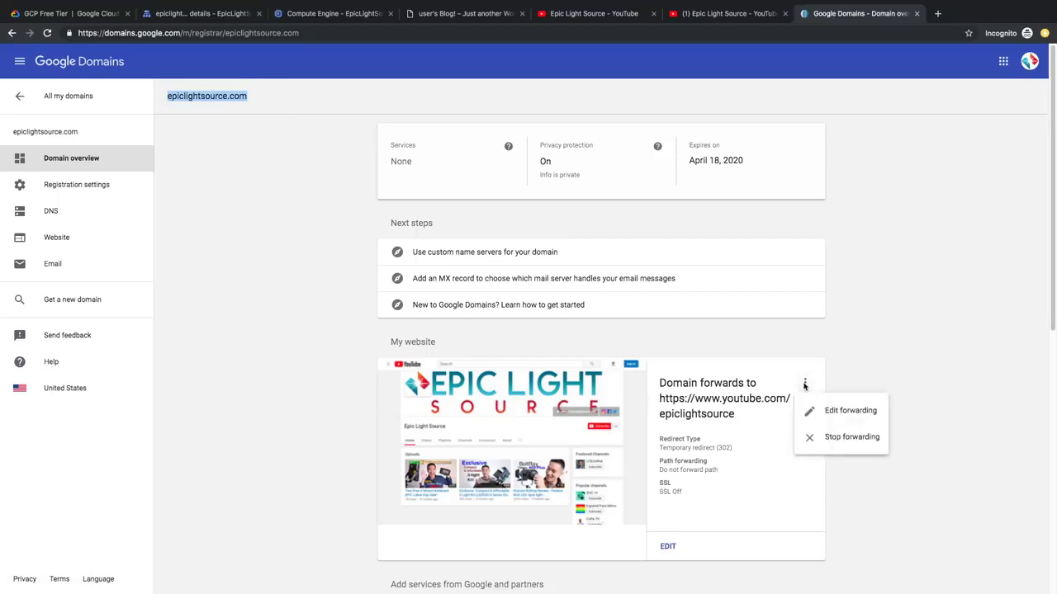
{"action": "left_click", "coordinate": [839, 437]}
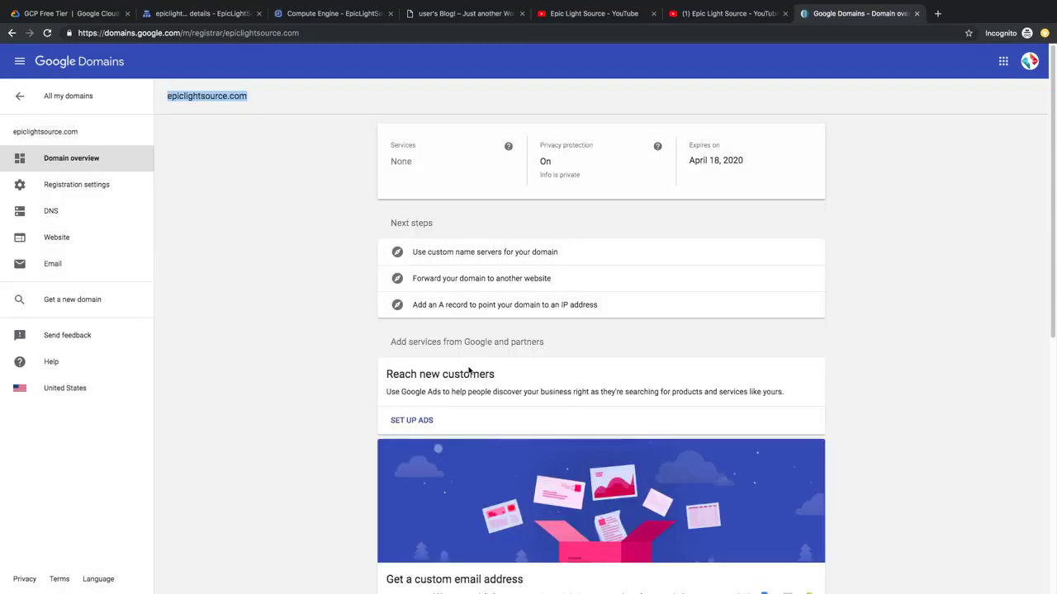
{"action": "left_click", "coordinate": [227, 223]}
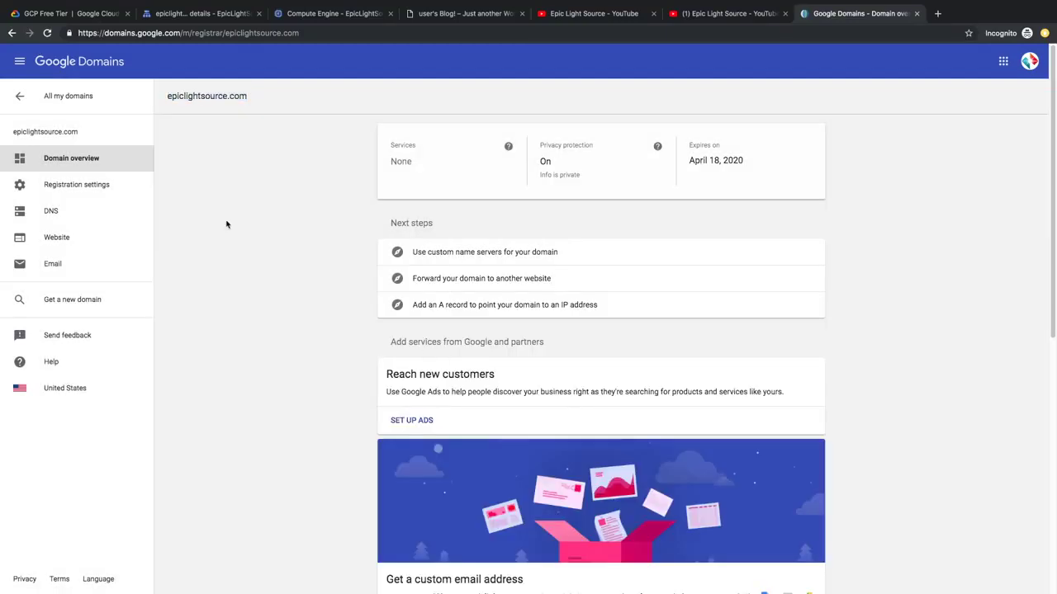
Step: In the domain's DNS settings, choose custom name servers and paste in the first Cloud DNS name server
{"action": "left_click", "coordinate": [50, 214]}
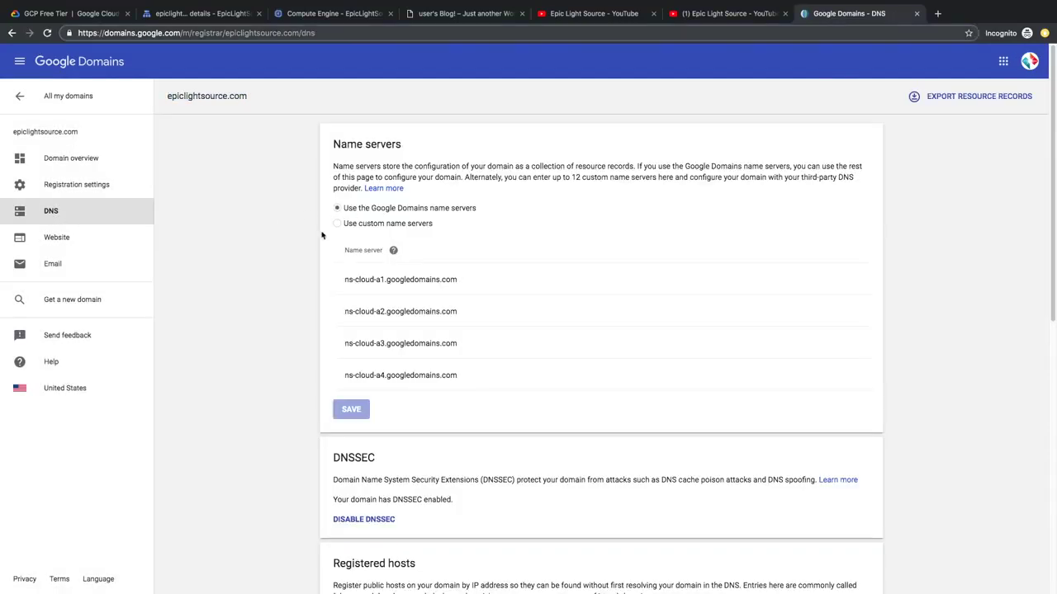
{"action": "left_click", "coordinate": [366, 225]}
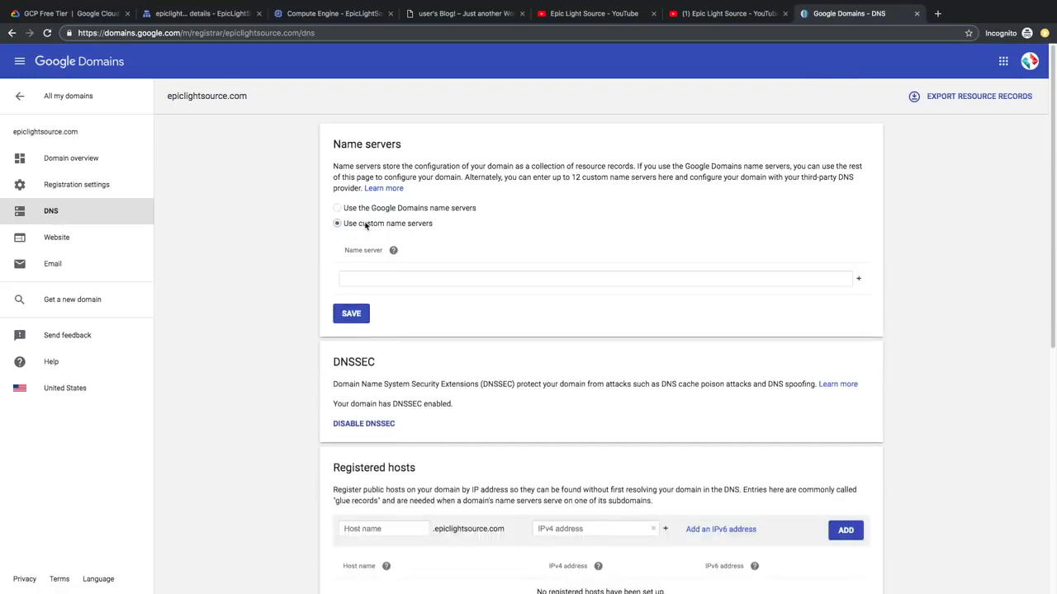
{"action": "left_click", "coordinate": [211, 18]}
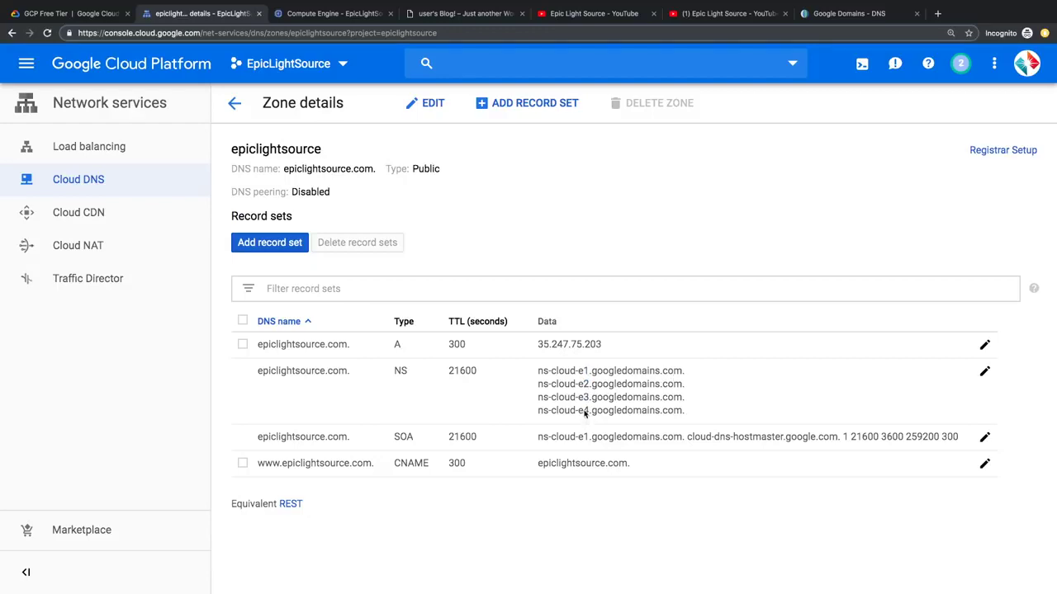
{"action": "left_click_drag", "start_coordinate": [537, 374], "coordinate": [680, 375]}
{"action": "key", "text": "super+c"}
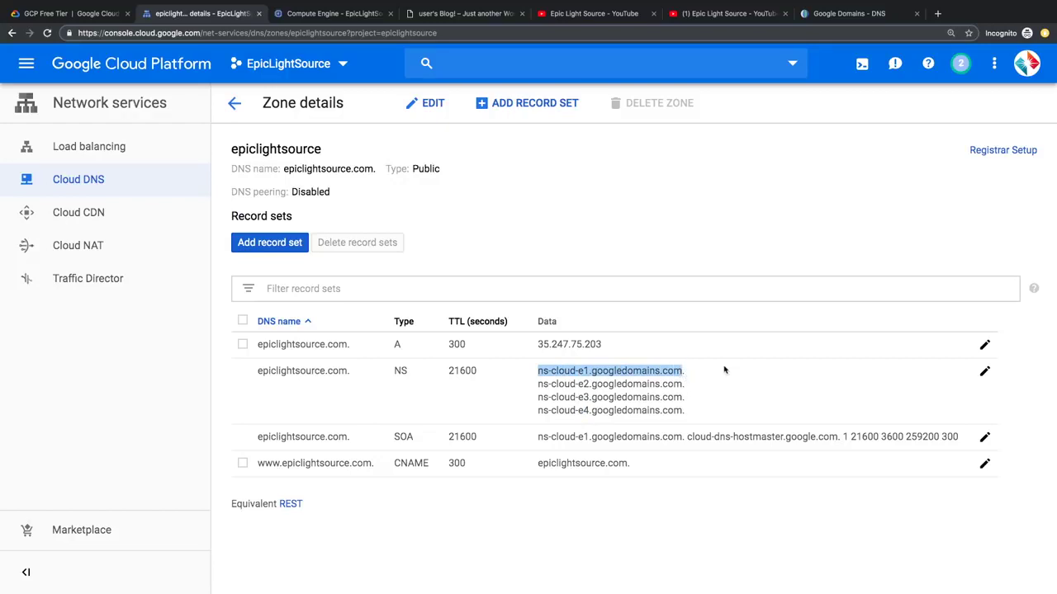
{"action": "left_click", "coordinate": [828, 13]}
{"action": "left_click", "coordinate": [458, 281]}
{"action": "key", "text": "super+v"}
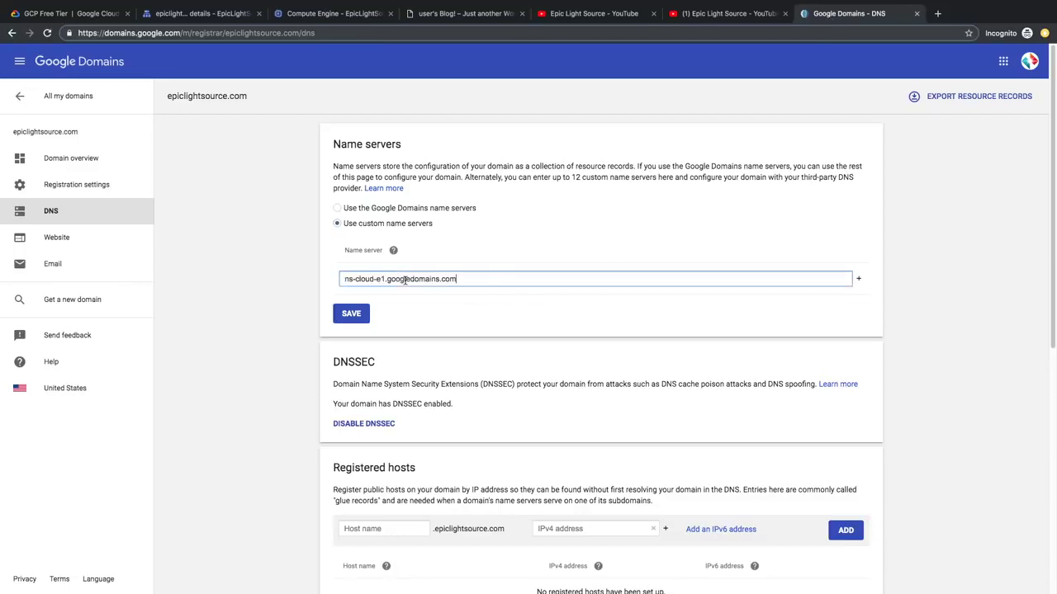
Step: Add three more name server entries, paste the remaining ns-cloud-e servers, and save
{"action": "left_click", "coordinate": [859, 279]}
{"action": "key", "text": "super+v"}
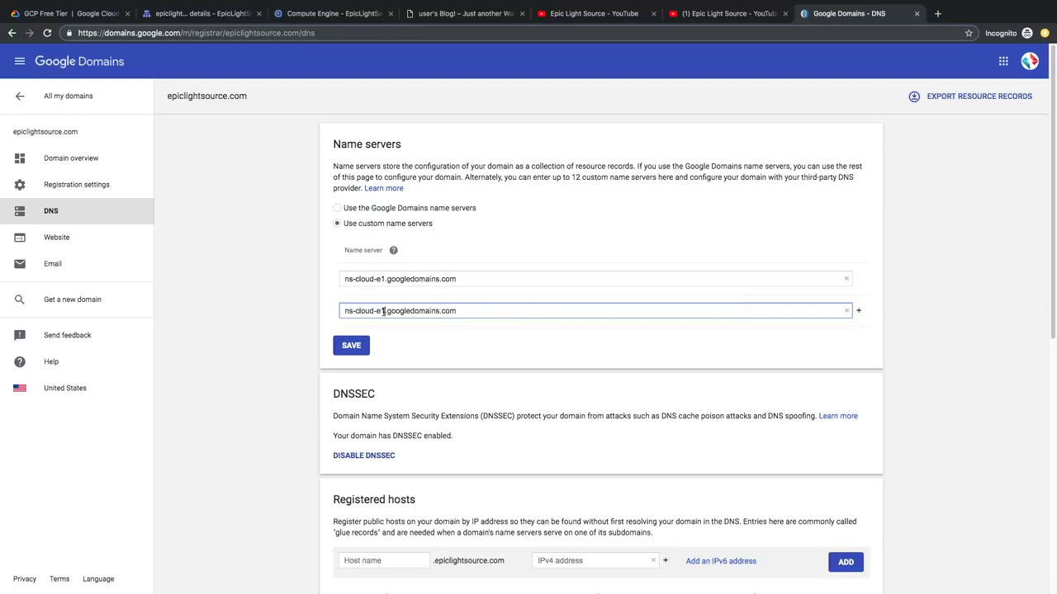
{"action": "left_click", "coordinate": [858, 310]}
{"action": "key", "text": "super+v"}
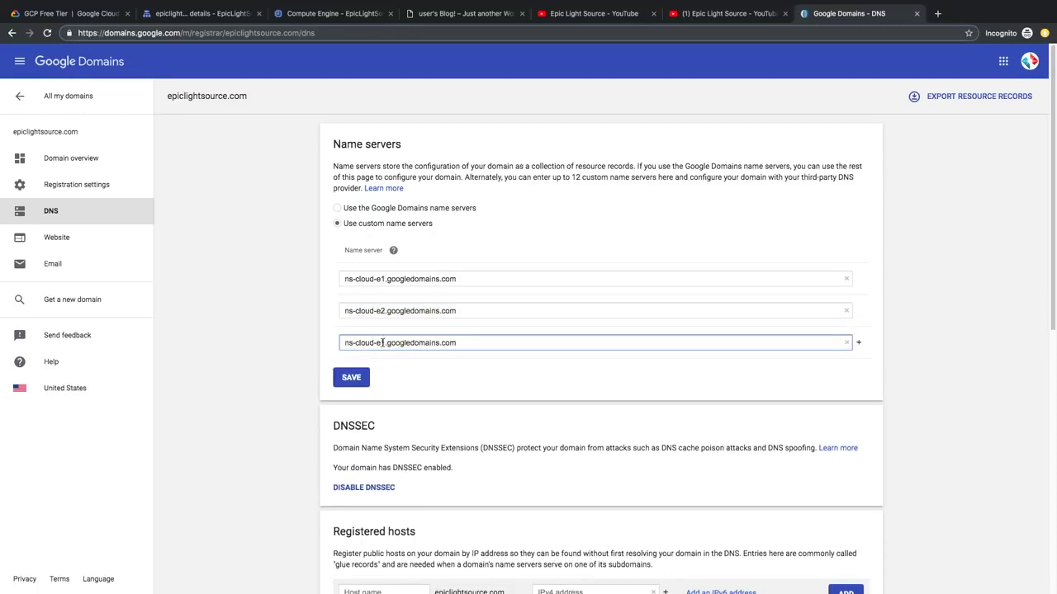
{"action": "left_click", "coordinate": [859, 342]}
{"action": "key", "text": "super+v"}
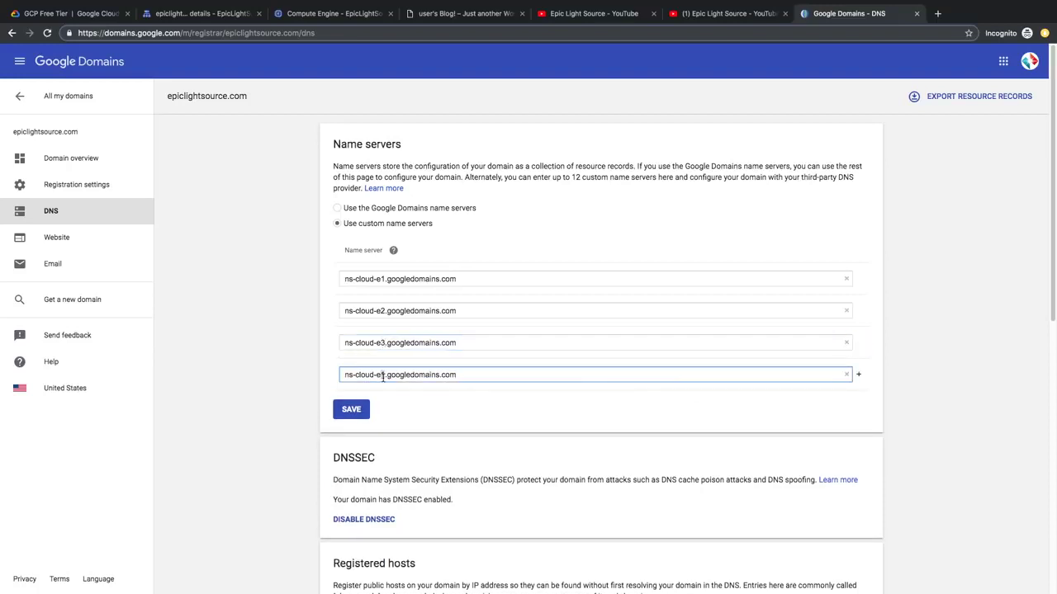
{"action": "left_click", "coordinate": [360, 410]}
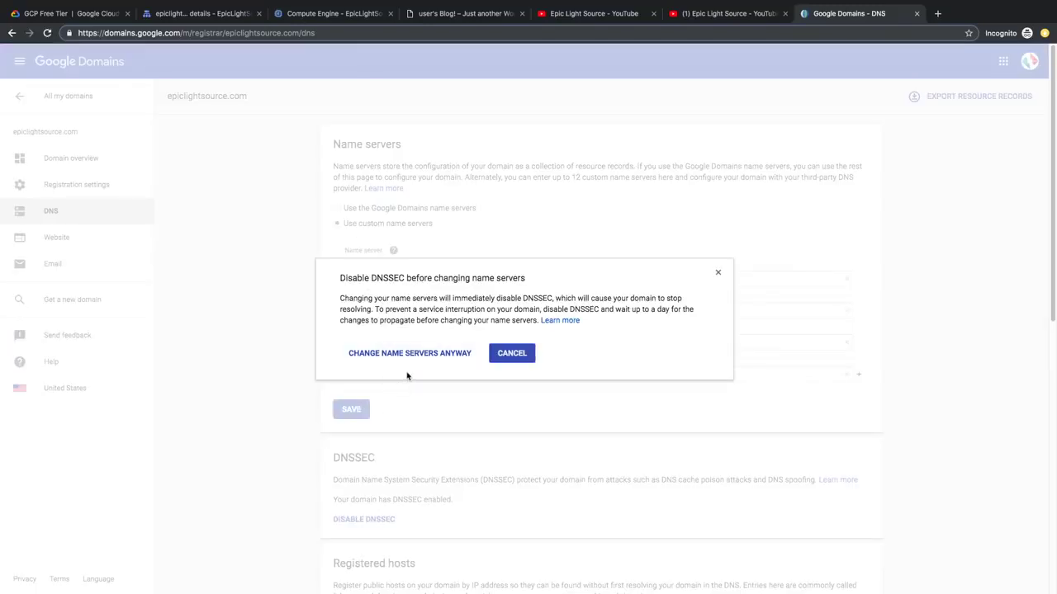
Step: Dismiss the DNSSEC warning, disable DNSSEC, save the custom name servers, and enter epiclightsource.com in a new tab
{"action": "left_click", "coordinate": [507, 355]}
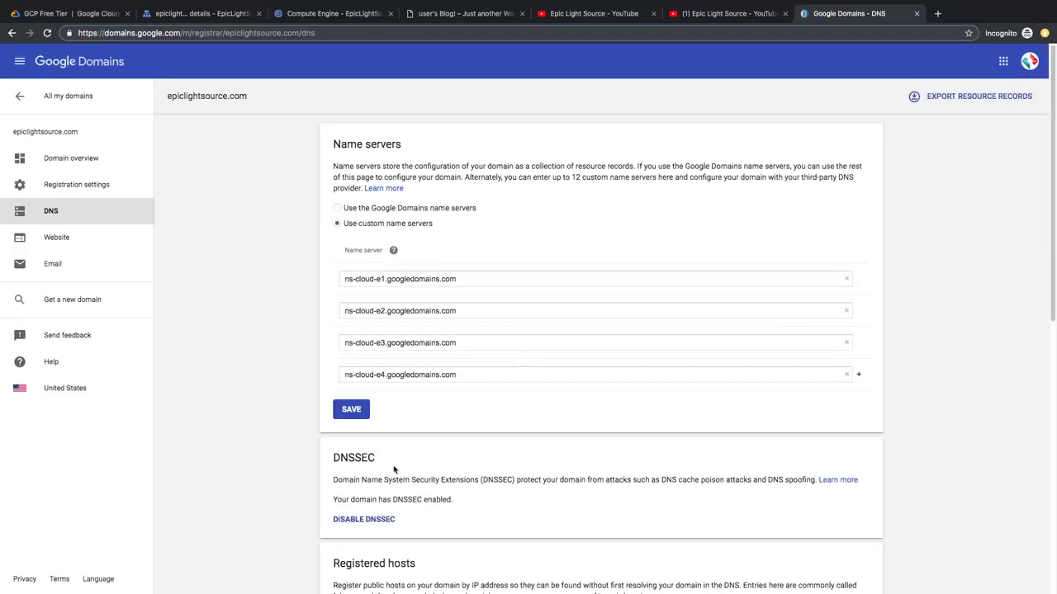
{"action": "left_click", "coordinate": [367, 521]}
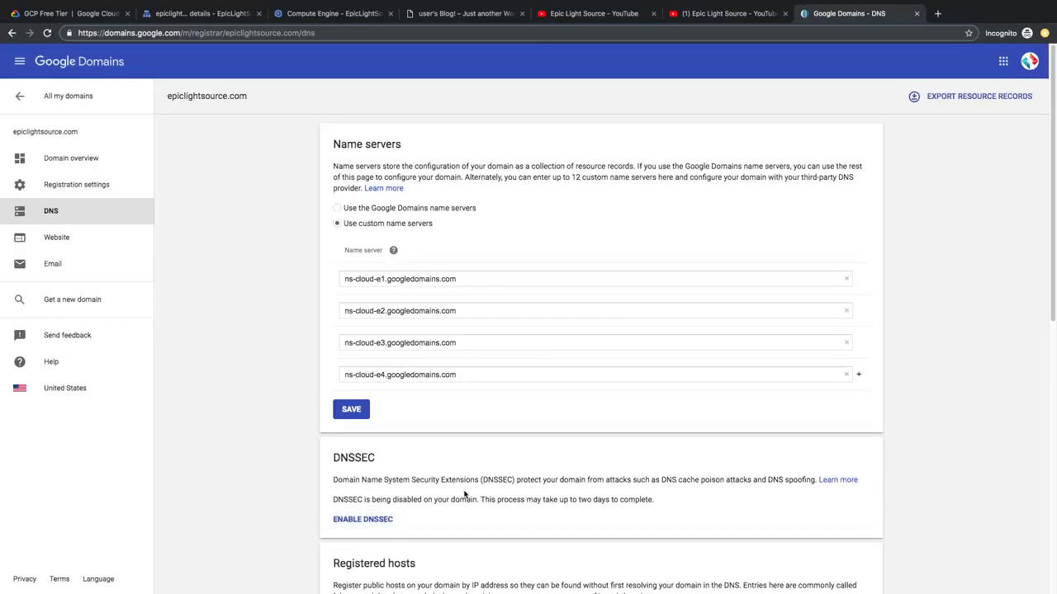
{"action": "left_click_drag", "start_coordinate": [570, 500], "coordinate": [657, 500]}
{"action": "left_click", "coordinate": [657, 500]}
{"action": "left_click", "coordinate": [350, 410]}
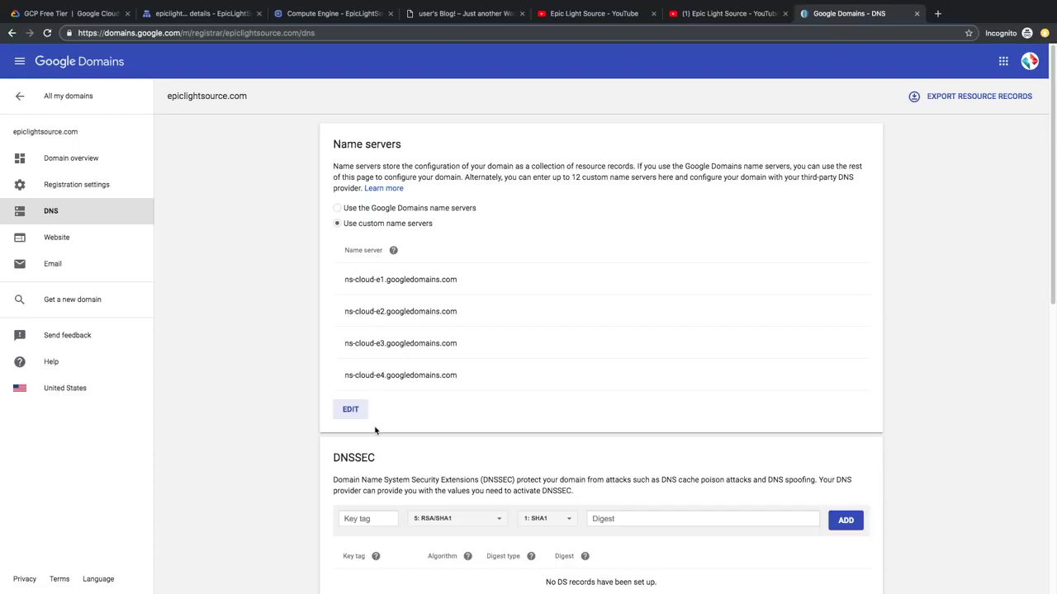
{"action": "left_click", "coordinate": [937, 14]}
{"action": "type", "text": "epiclightsource.com"}
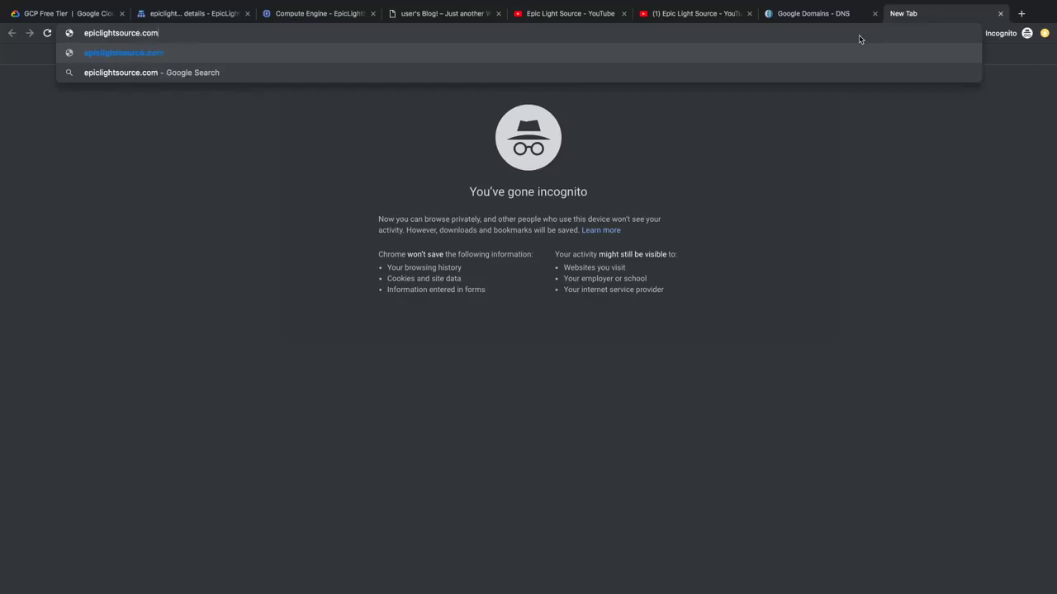
Step: Load epiclightsource.com, confirm the site info reports it Not Secure, then return to the Cloud DNS tab
{"action": "key", "text": "Return"}
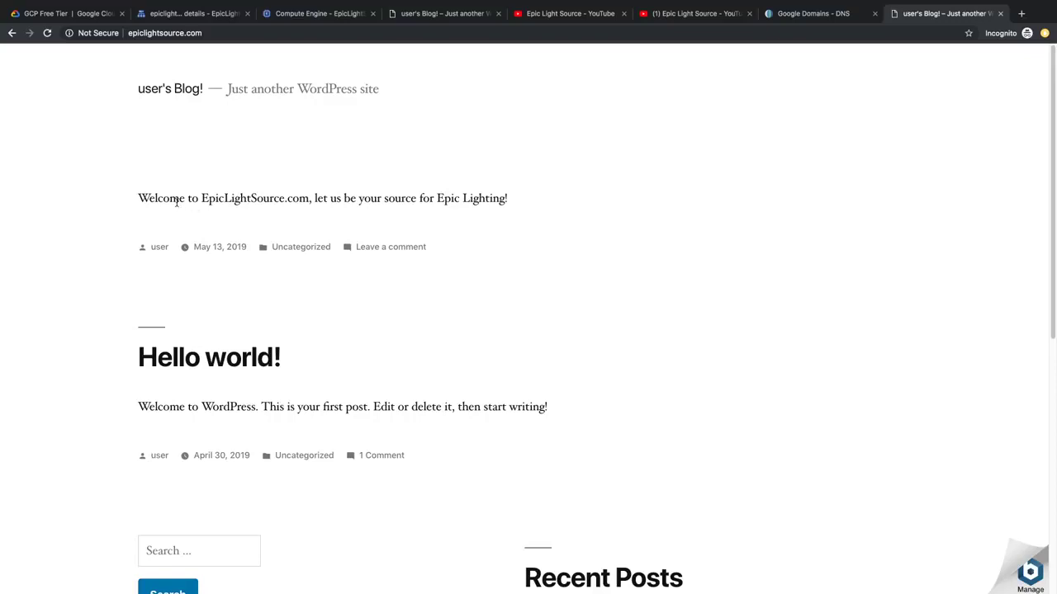
{"action": "left_click_drag", "start_coordinate": [148, 198], "coordinate": [507, 198]}
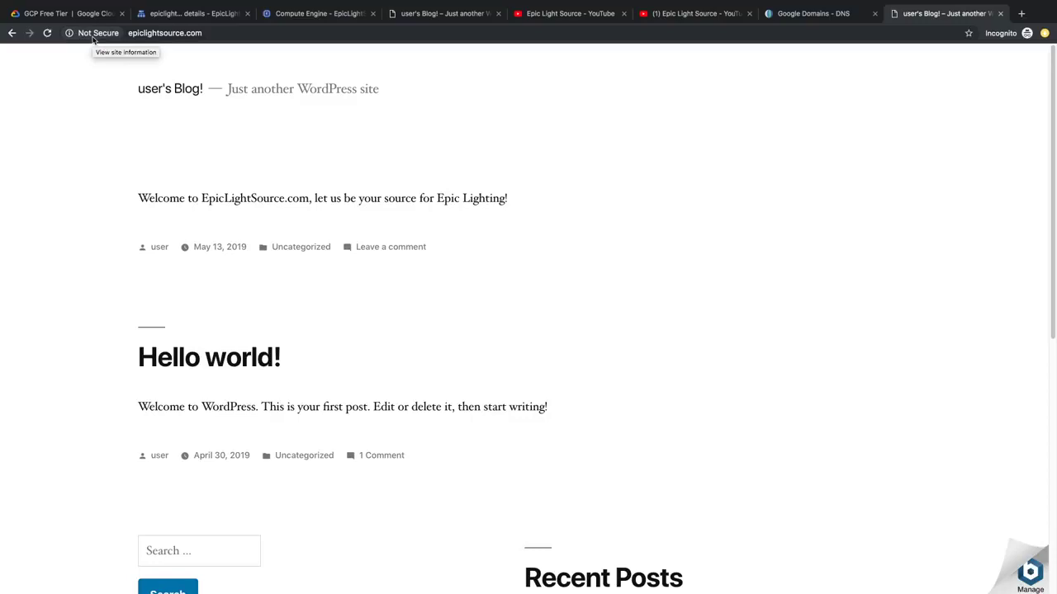
{"action": "left_click", "coordinate": [92, 38]}
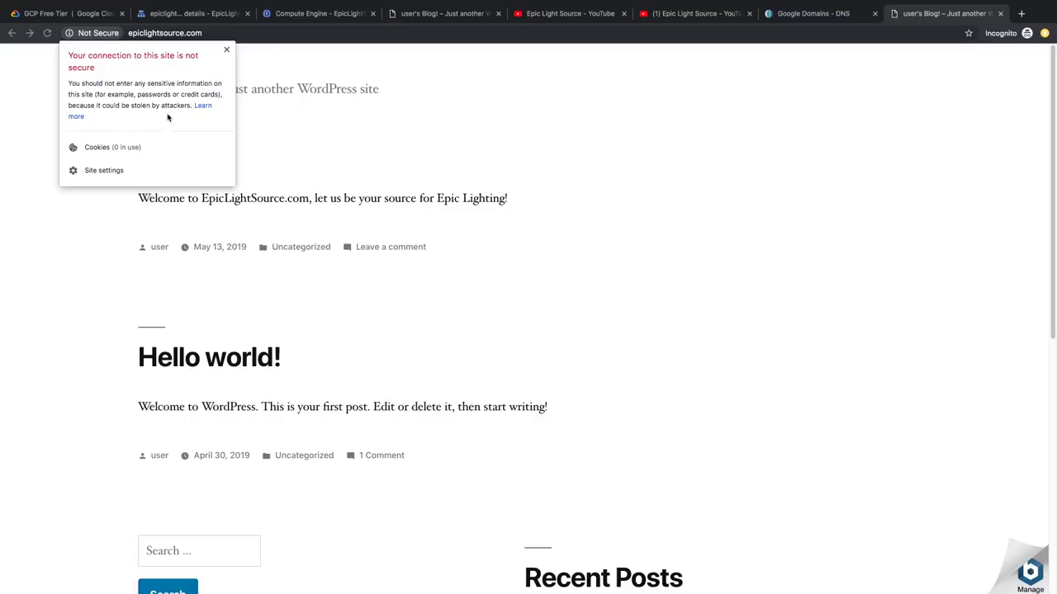
{"action": "left_click", "coordinate": [280, 132]}
{"action": "left_click", "coordinate": [211, 16]}
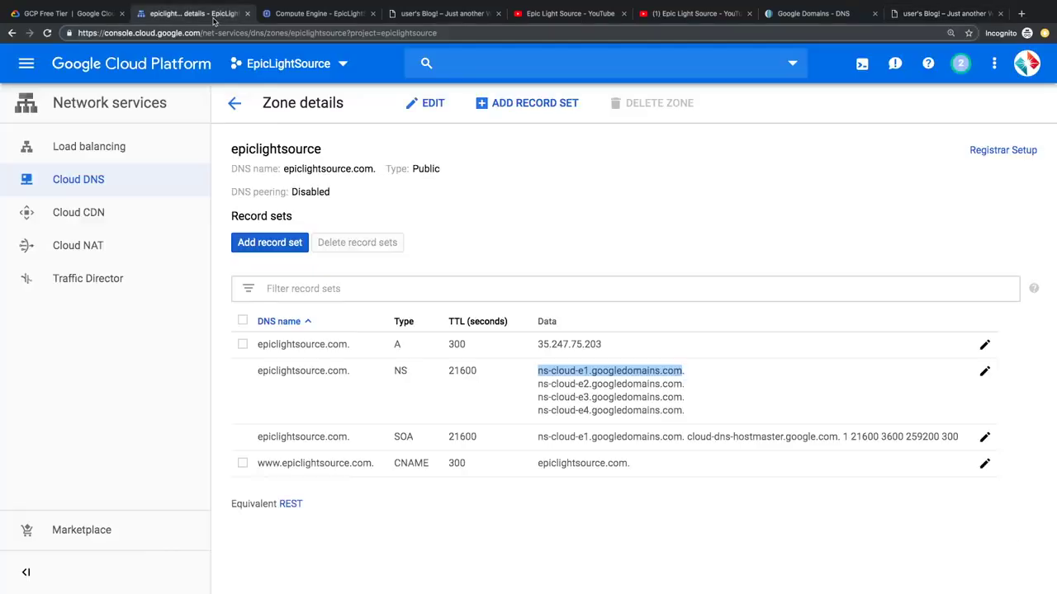
Step: Go to Compute Engine VM instances and open an SSH session to wordpress-1-vm
{"action": "left_click", "coordinate": [27, 66]}
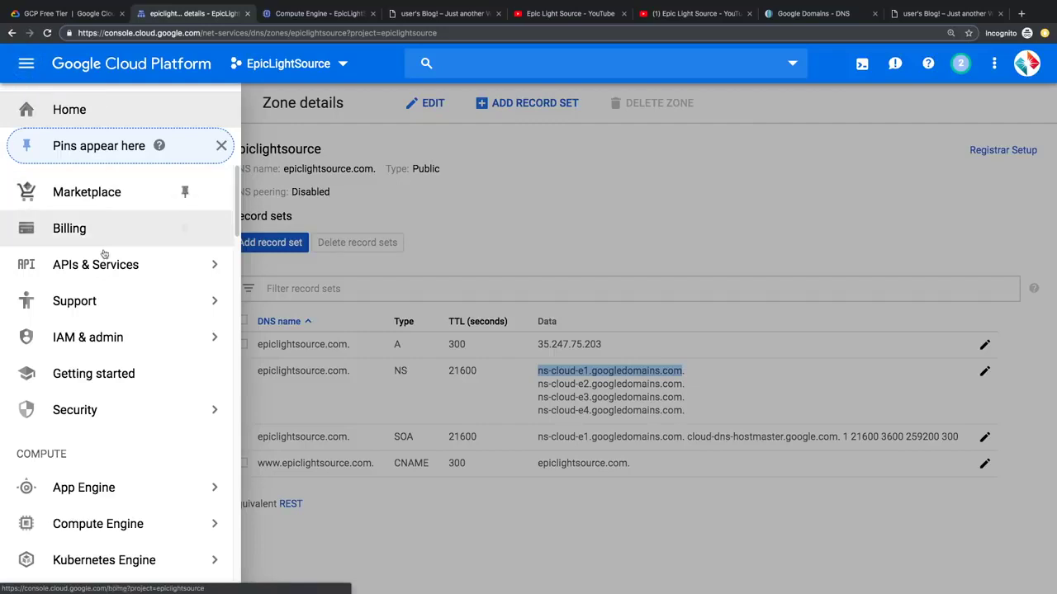
{"action": "scroll", "coordinate": [117, 460], "scroll_direction": "down", "scroll_amount": 1}
{"action": "scroll", "coordinate": [117, 459], "scroll_direction": "down", "scroll_amount": 1}
{"action": "mouse_move", "coordinate": [123, 493]}
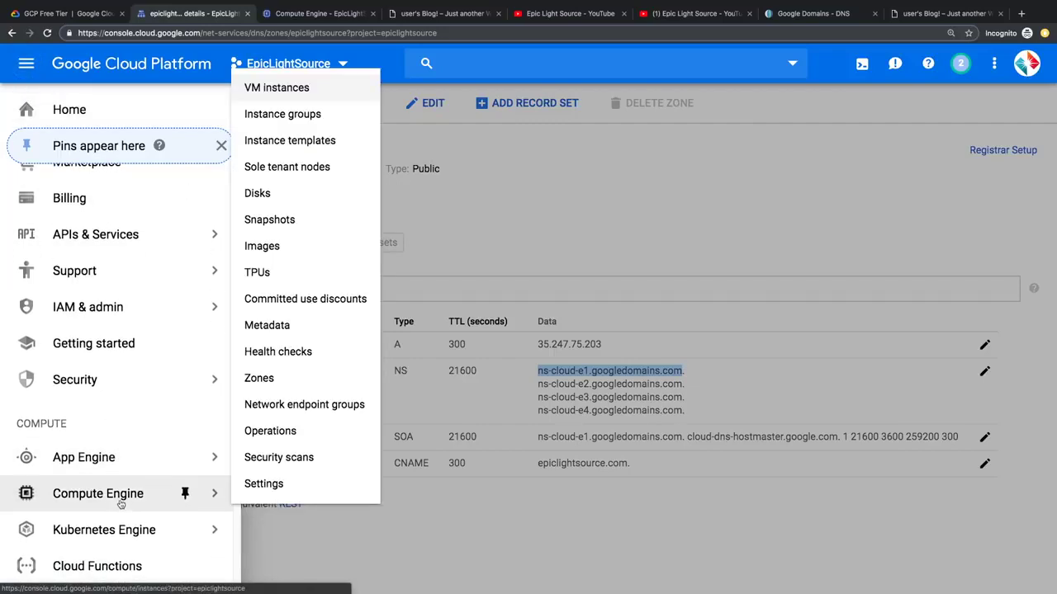
{"action": "left_click", "coordinate": [283, 88]}
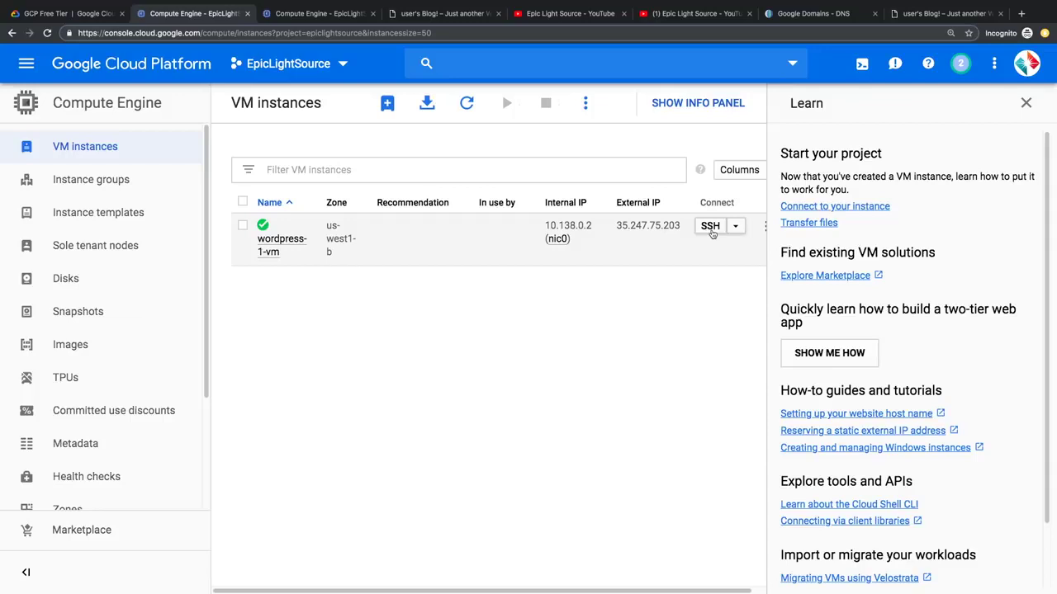
{"action": "left_click", "coordinate": [711, 229]}
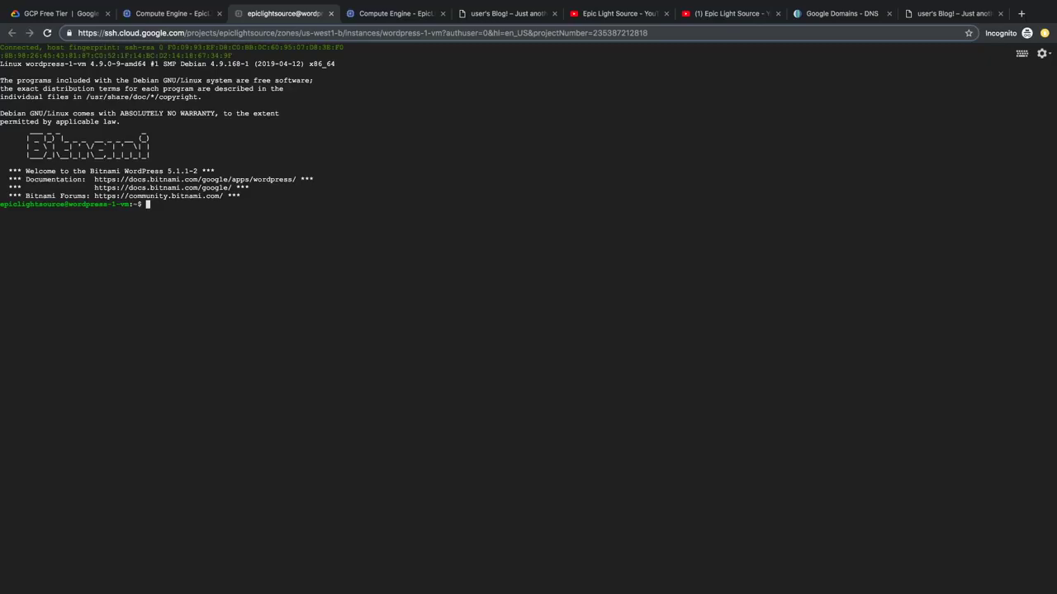
{"action": "type", "text": "sudo /opt/bitnami/letsencrypt/scripts/gene"}
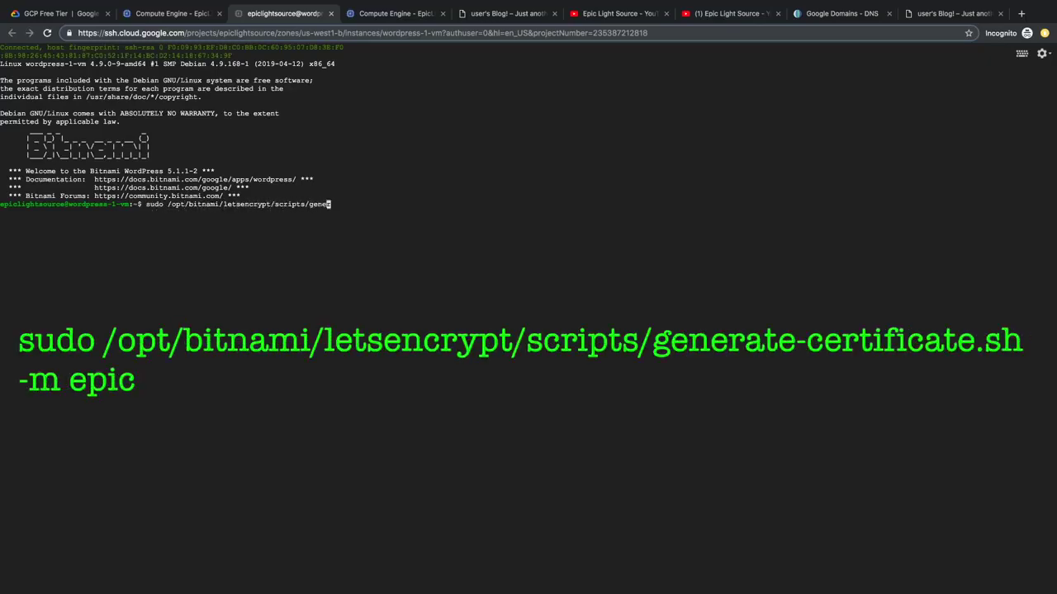
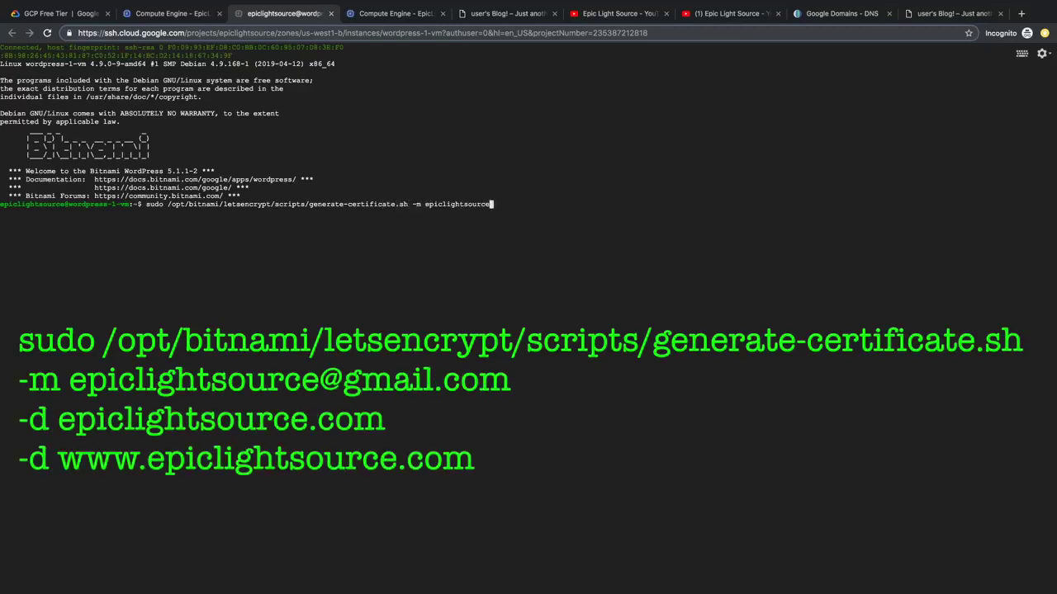
{"action": "type", "text": "clightsource.com"}
{"action": "key", "text": "Return"}
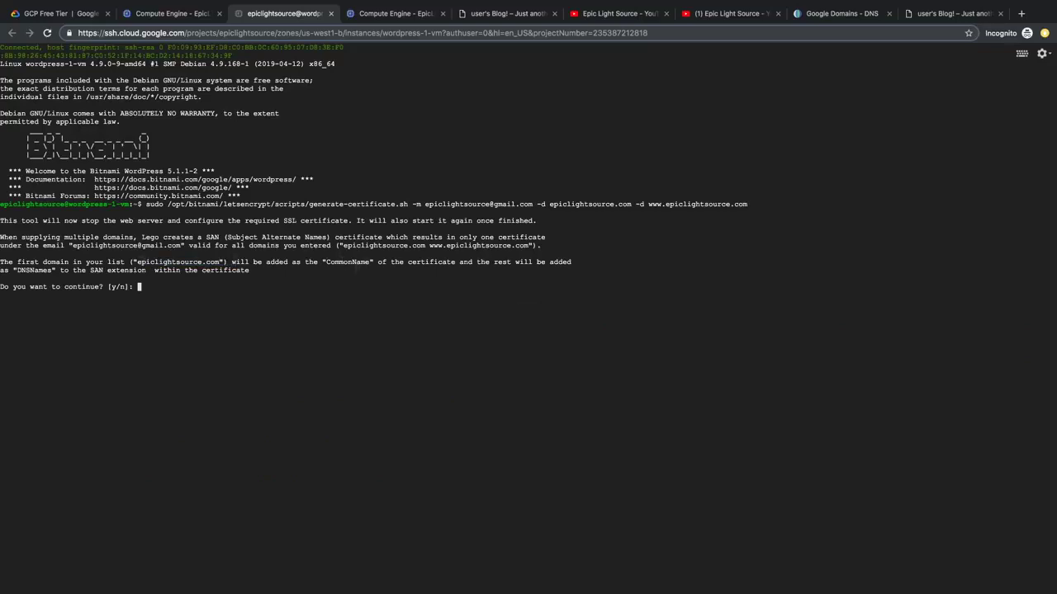
Step: Answer y to accept the terms and proceed, then type the nano command for bitnami.conf
{"action": "type", "text": "y"}
{"action": "key", "text": "Return"}
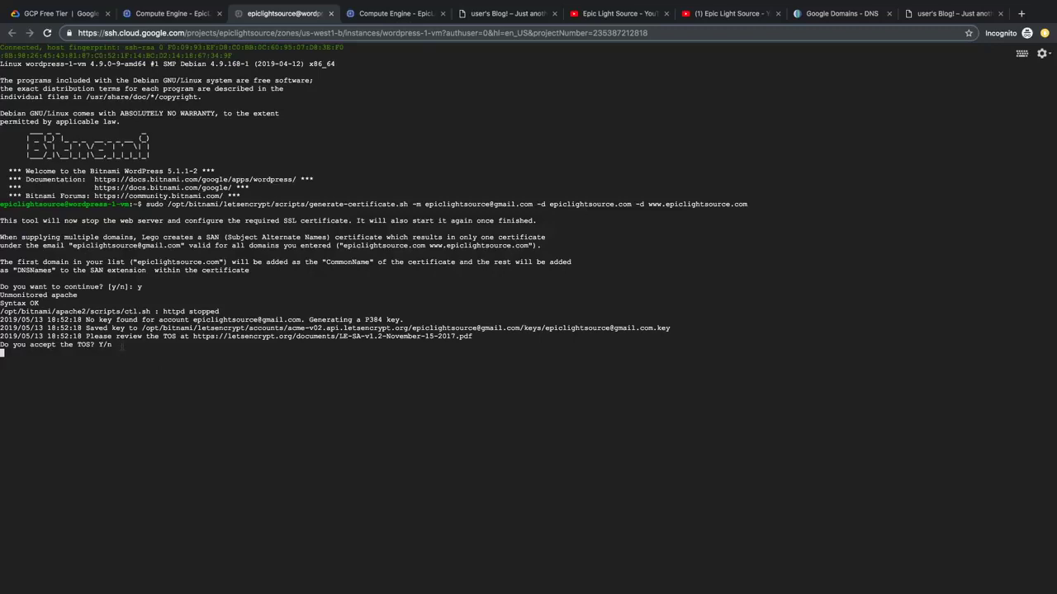
{"action": "type", "text": "y"}
{"action": "key", "text": "Return"}
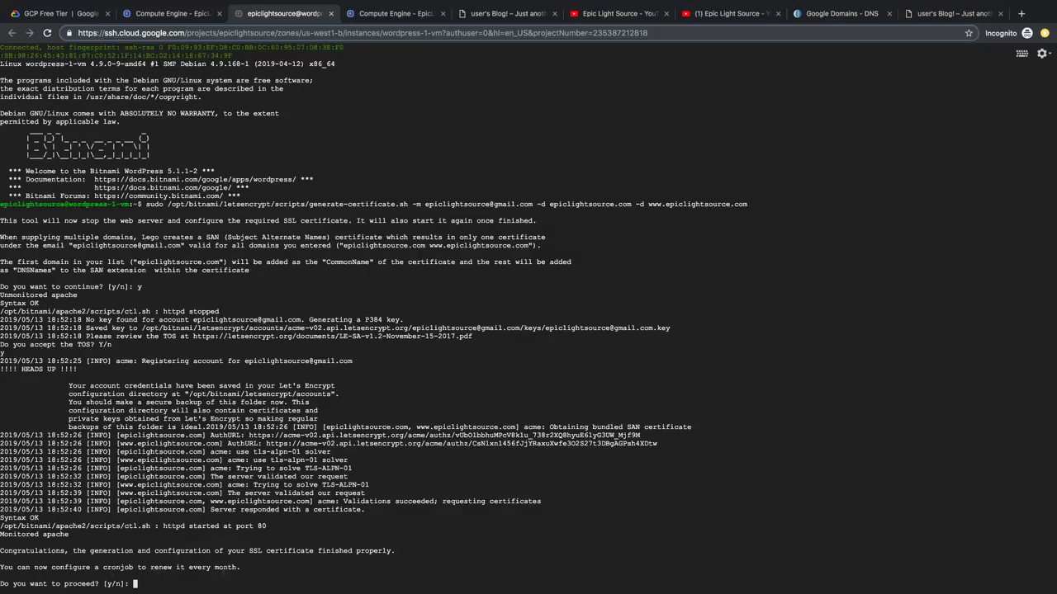
{"action": "type", "text": "y"}
{"action": "key", "text": "Return"}
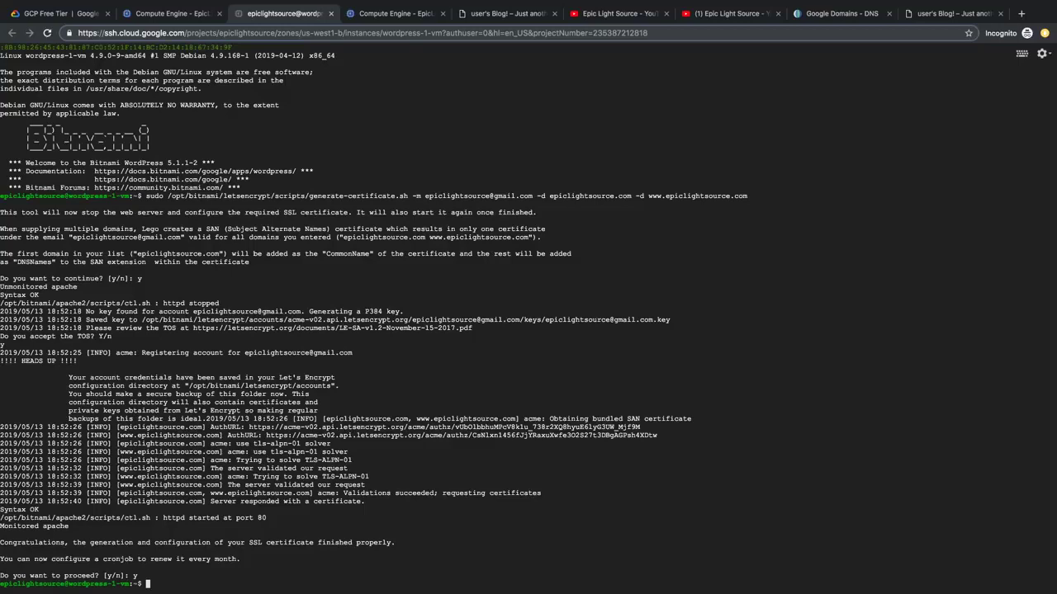
{"action": "type", "text": "sudo "}
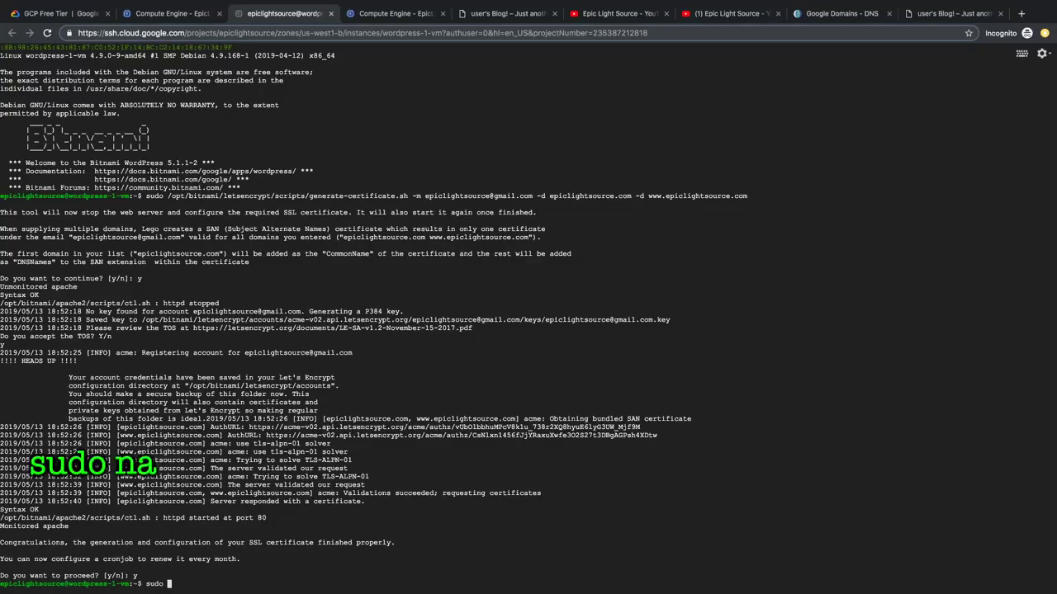
{"action": "type", "text": "nano /"}
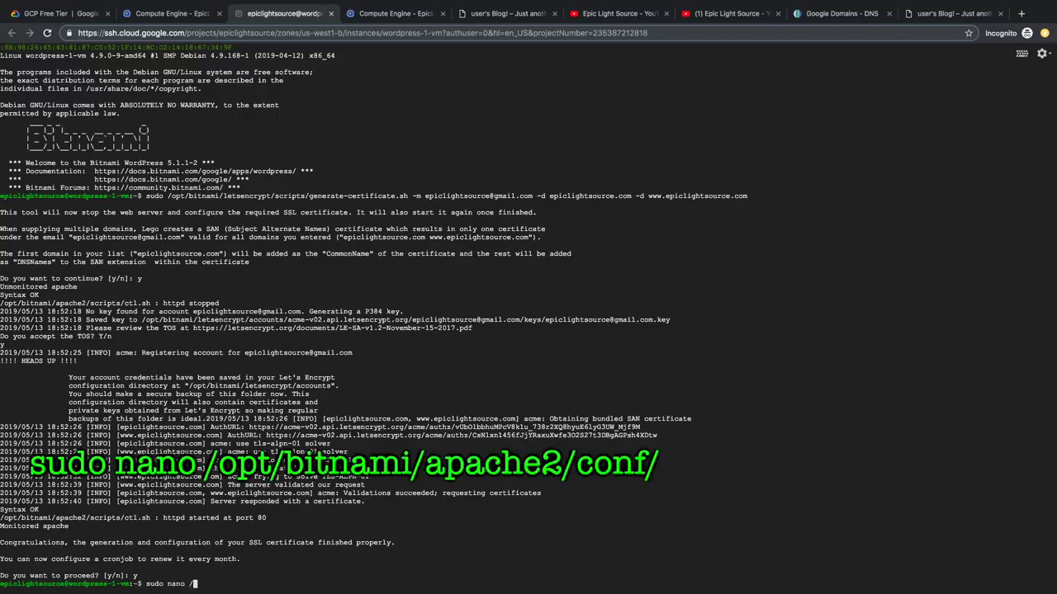
{"action": "type", "text": "opt/bitnami/"}
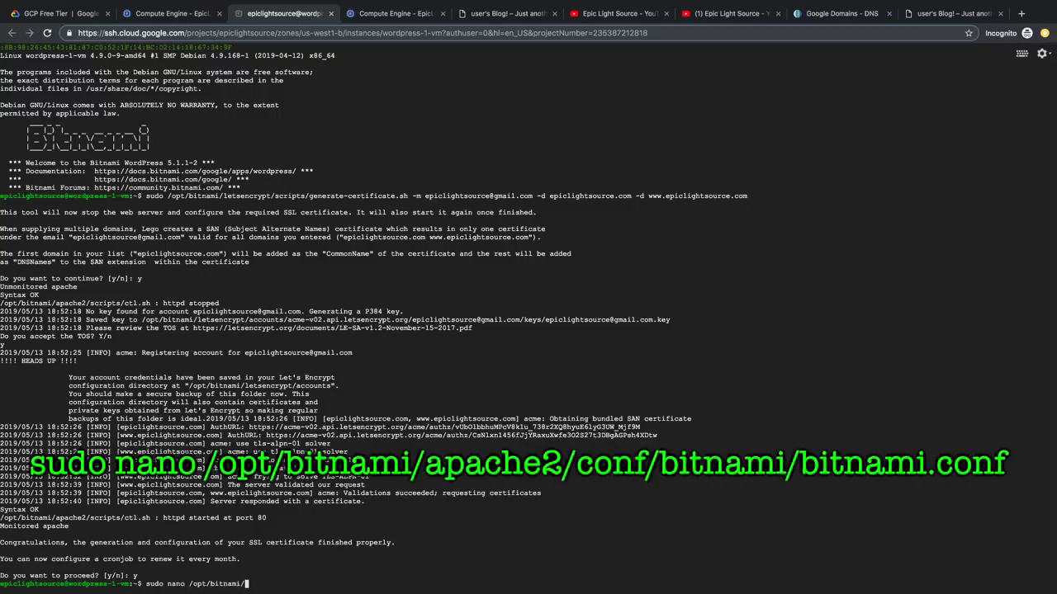
{"action": "type", "text": "apache2/conf/bitnami/bitnami.conf"}
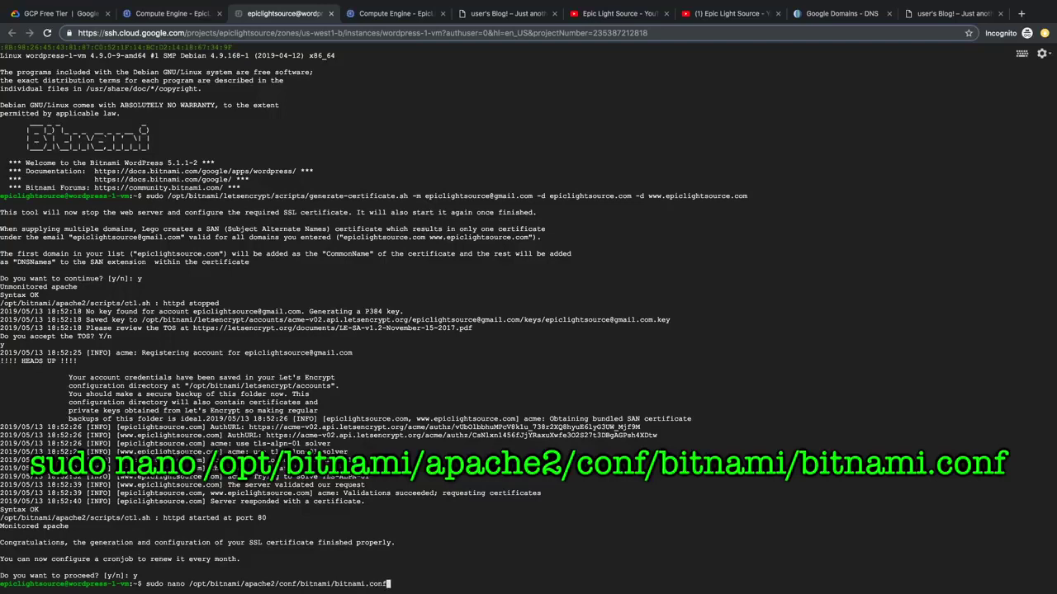
Step: Open bitnami.conf and paste the RewriteEngine/RewriteCond/RewriteRule HTTPS redirect lines under DocumentRoot
{"action": "key", "text": "Return"}
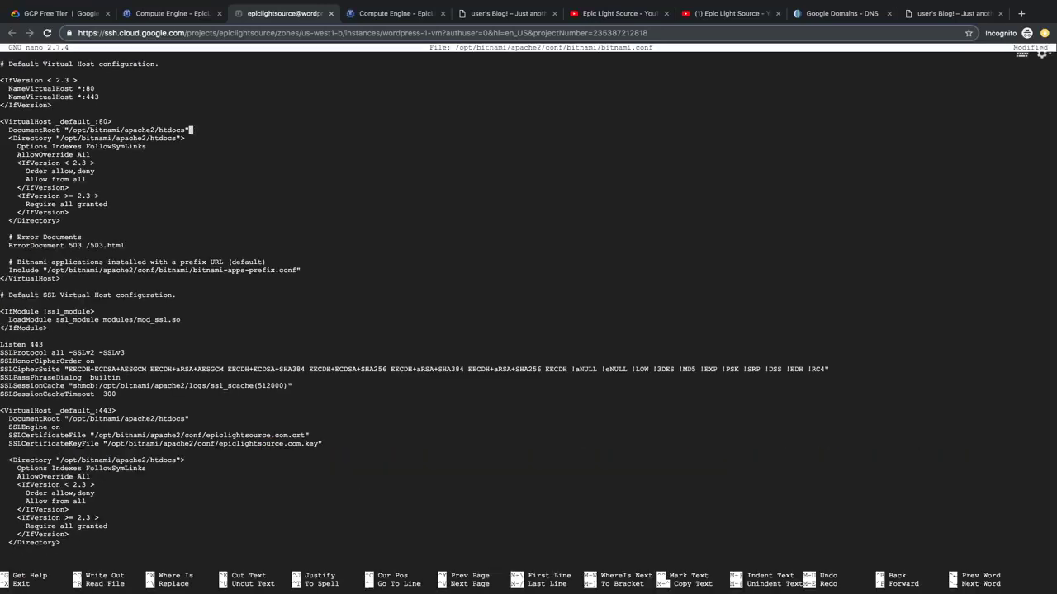
{"action": "key", "text": "Return"}
{"action": "key", "text": "Return"}
{"action": "key", "text": "Return"}
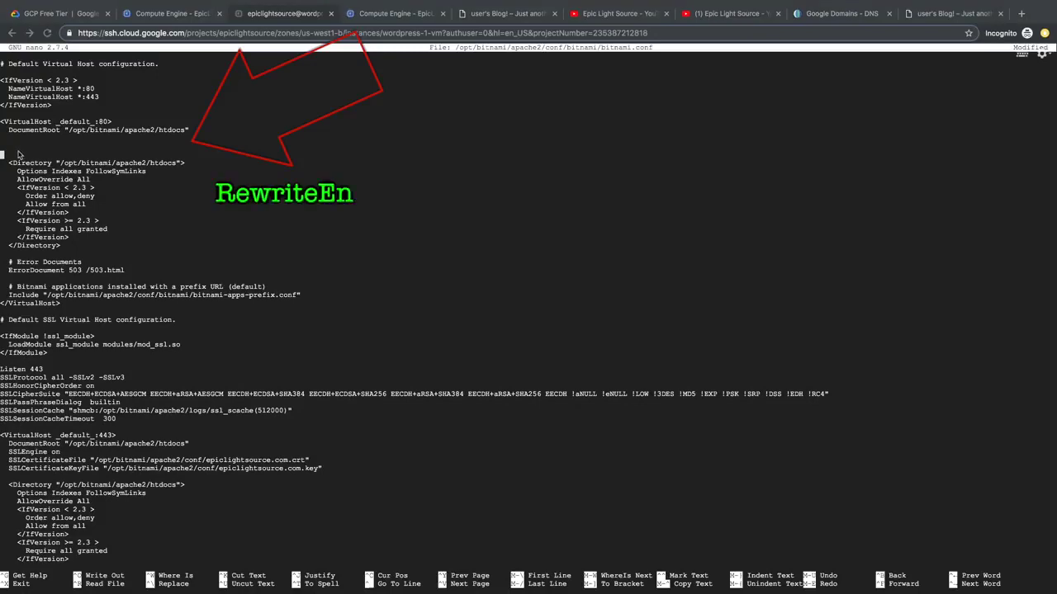
{"action": "type", "text": "RewriteEngine On RewriteCond %{HTTPS} !=on RewriteRule ^/(.*) https://www.epiclightsource.com/$1 [R,L]"}
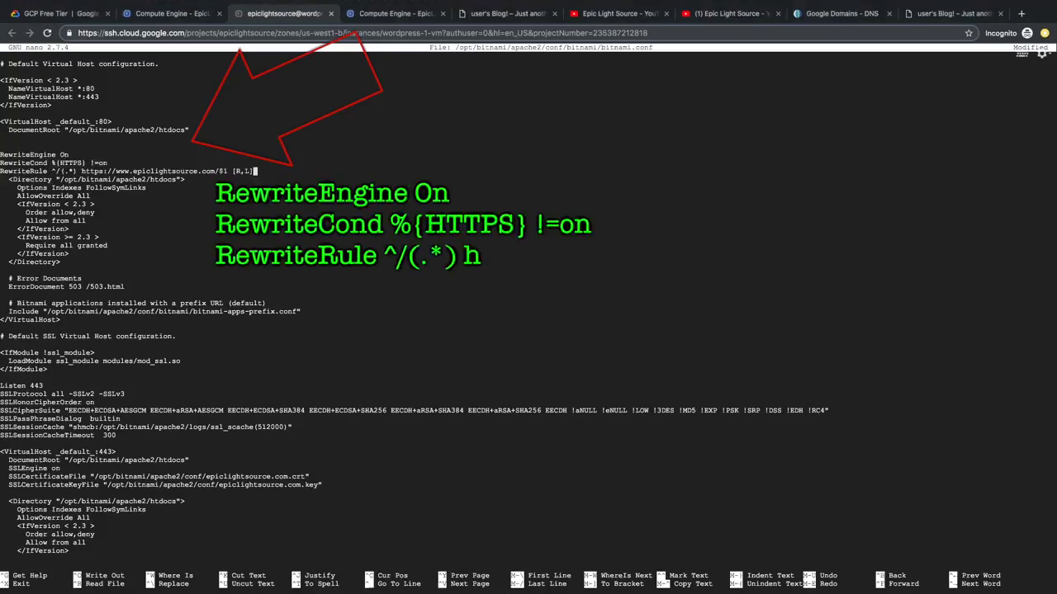
{"action": "key", "text": "Up"}
{"action": "key", "text": "Up"}
{"action": "key", "text": "Home"}
{"action": "key", "text": "BackSpace"}
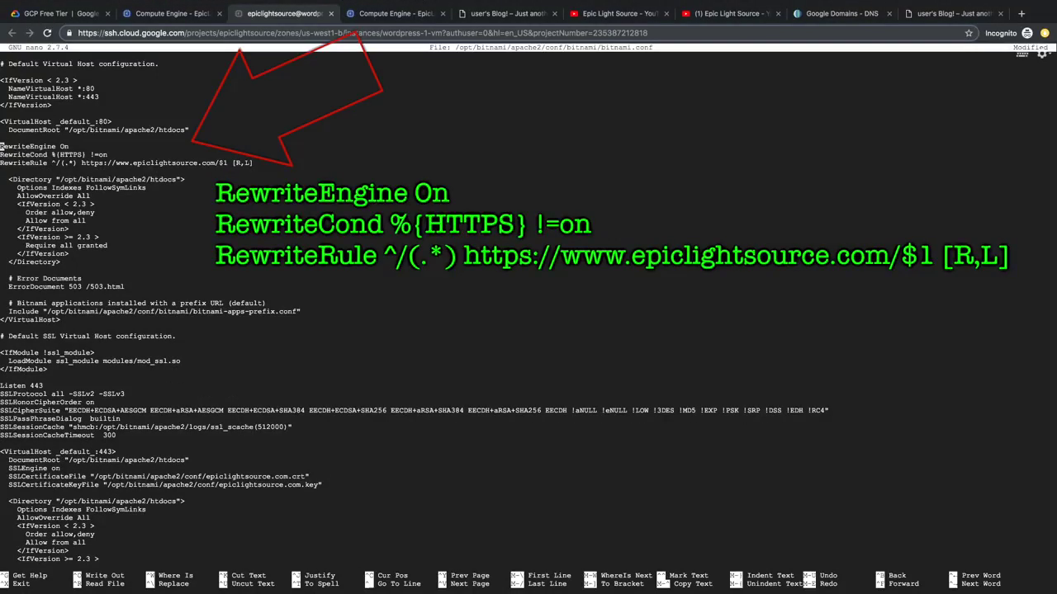
{"action": "key", "text": "Down"}
{"action": "key", "text": "Down"}
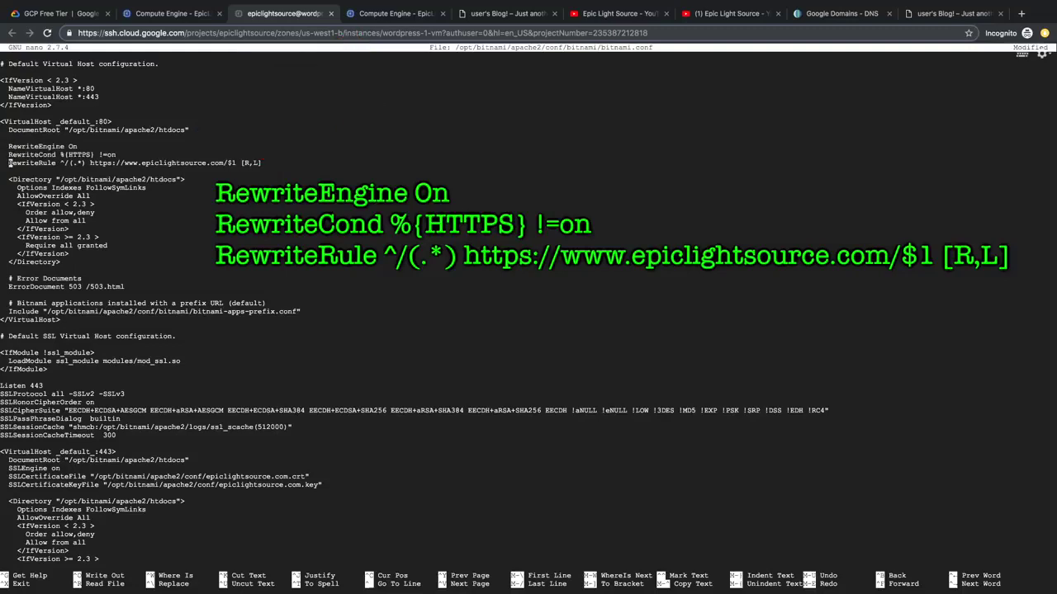
{"action": "key", "text": "alt+x"}
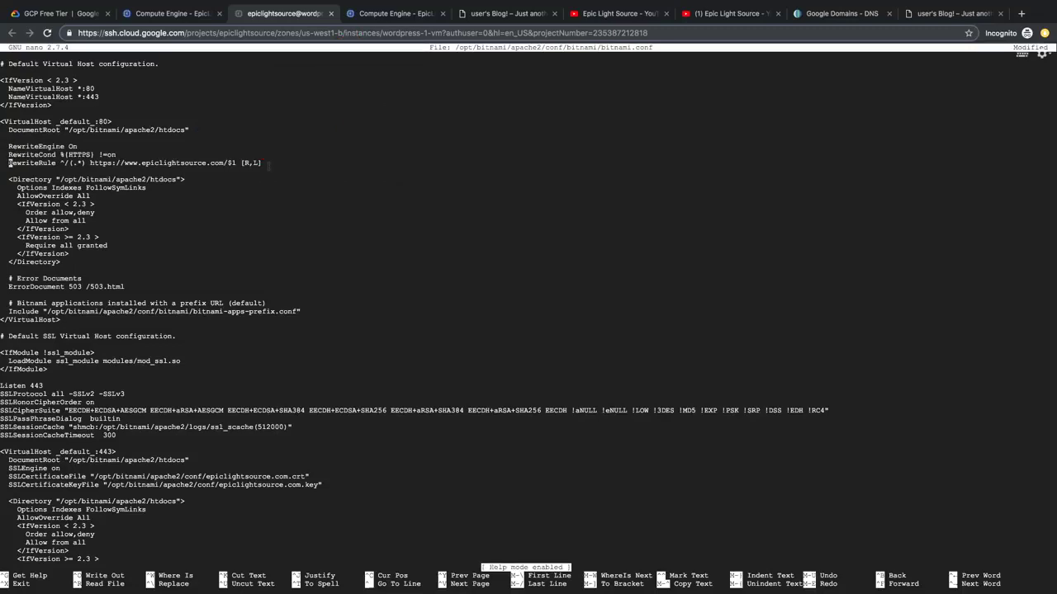
Step: Save bitnami.conf, exit nano, and enter the Apache restart command
{"action": "key", "text": "ctrl+x"}
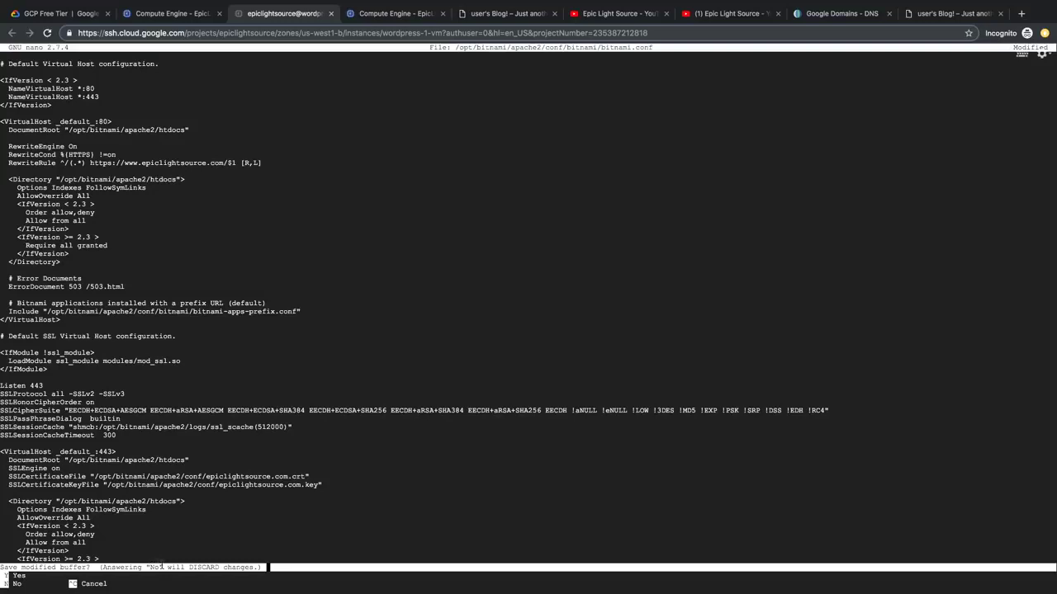
{"action": "key", "text": "y"}
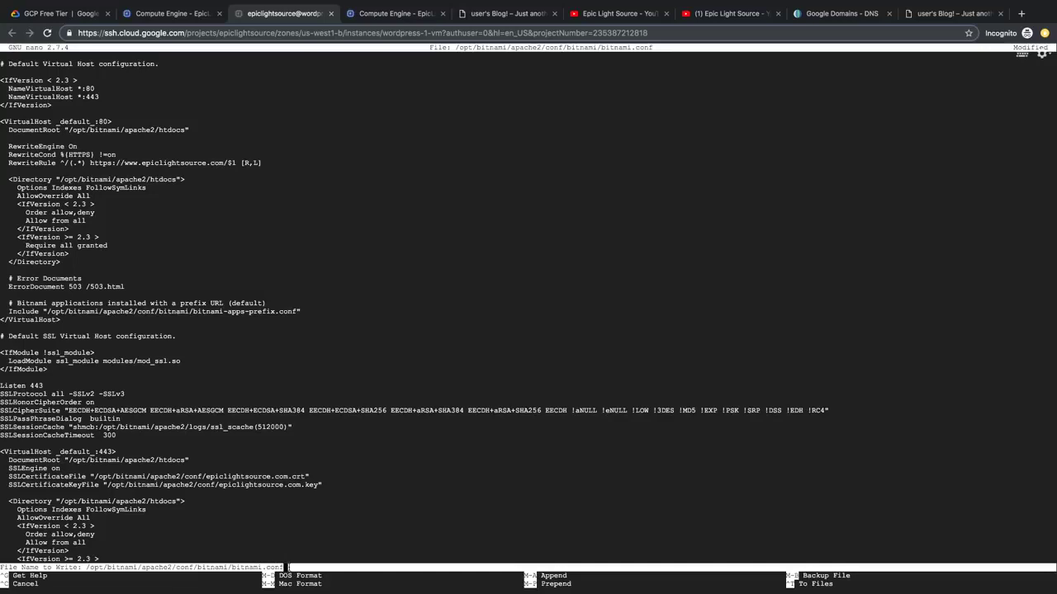
{"action": "key", "text": "Return"}
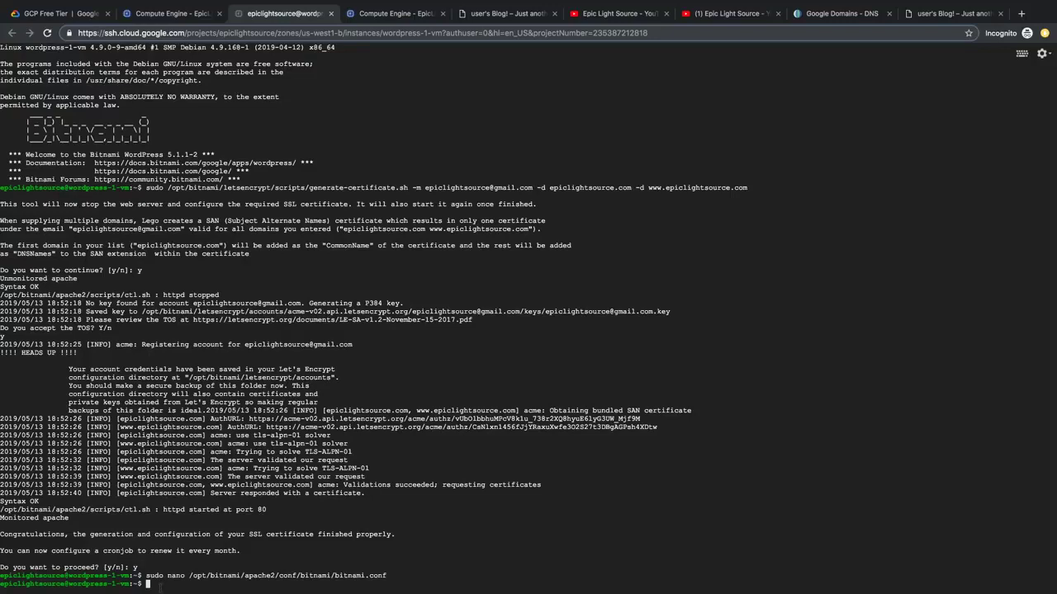
{"action": "type", "text": "sudo "}
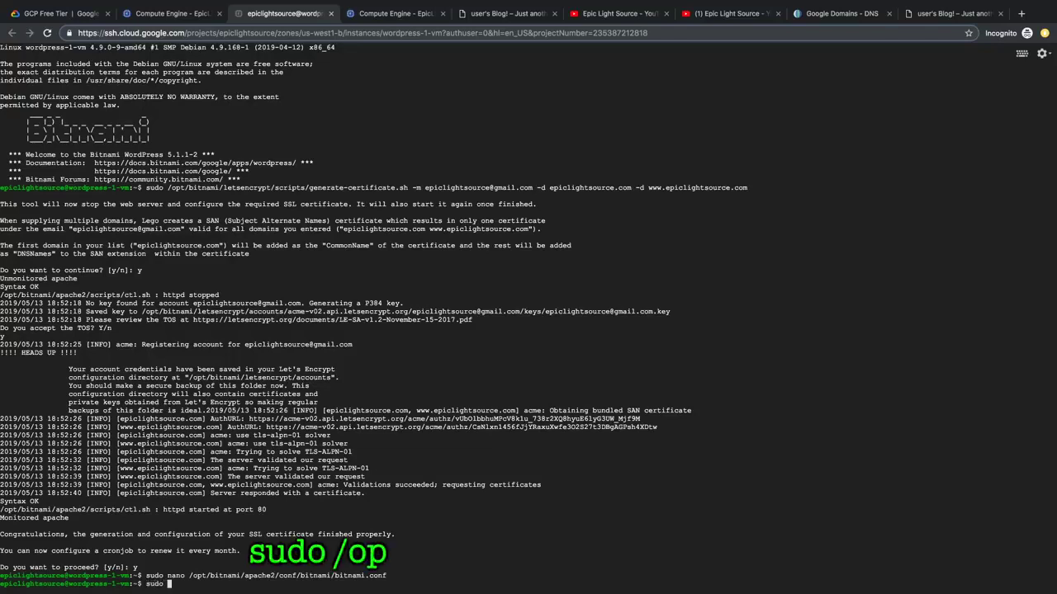
{"action": "type", "text": "/opt"}
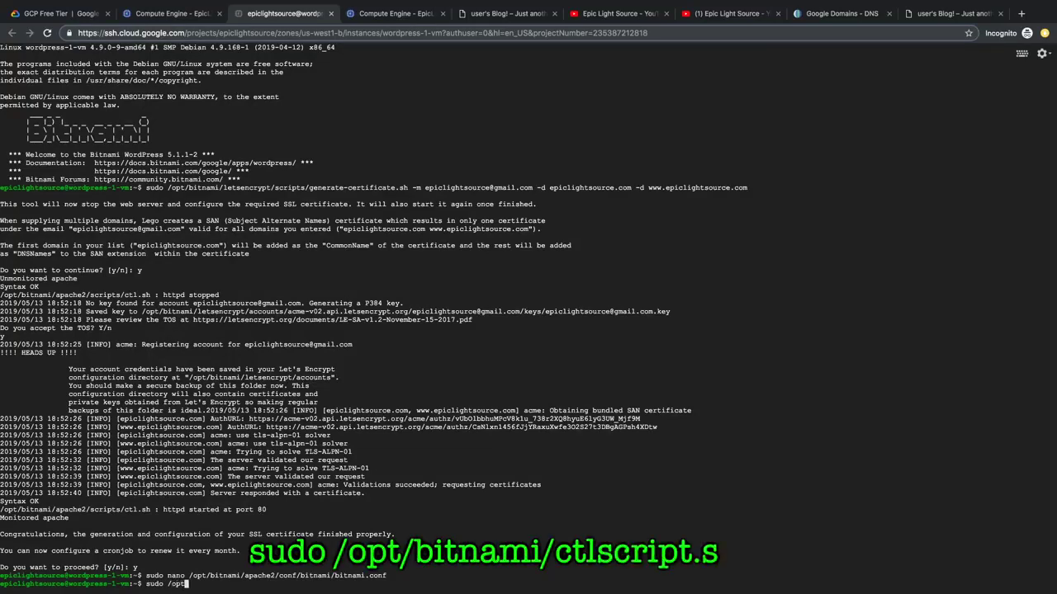
{"action": "type", "text": "/bitnami/ctl"}
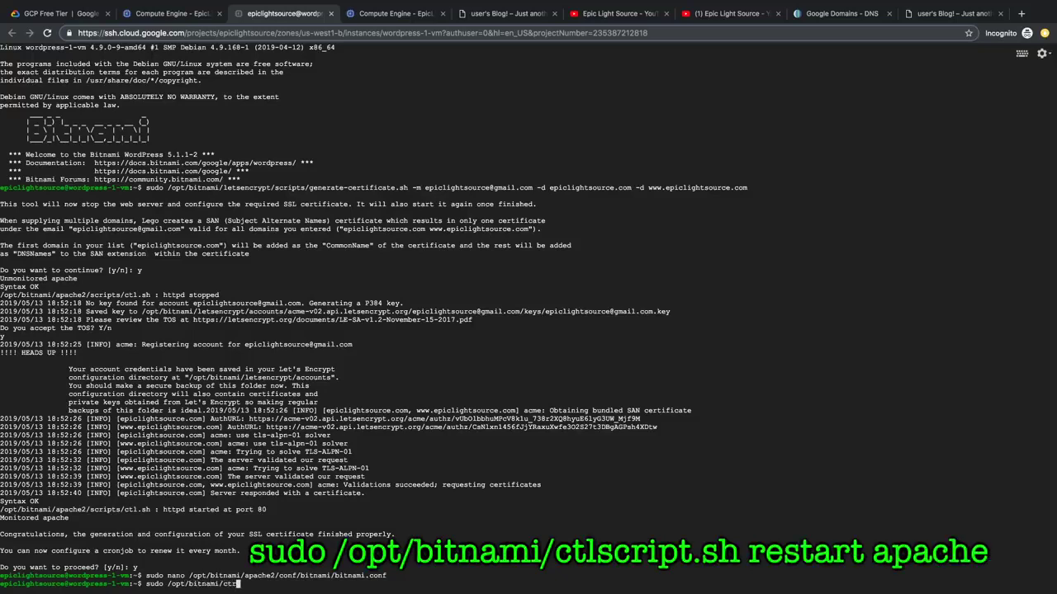
{"action": "type", "text": "script.sh restart apache"}
Step: Restart Apache with ctlscript.sh, then exit and close the SSH window
{"action": "key", "text": "Return"}
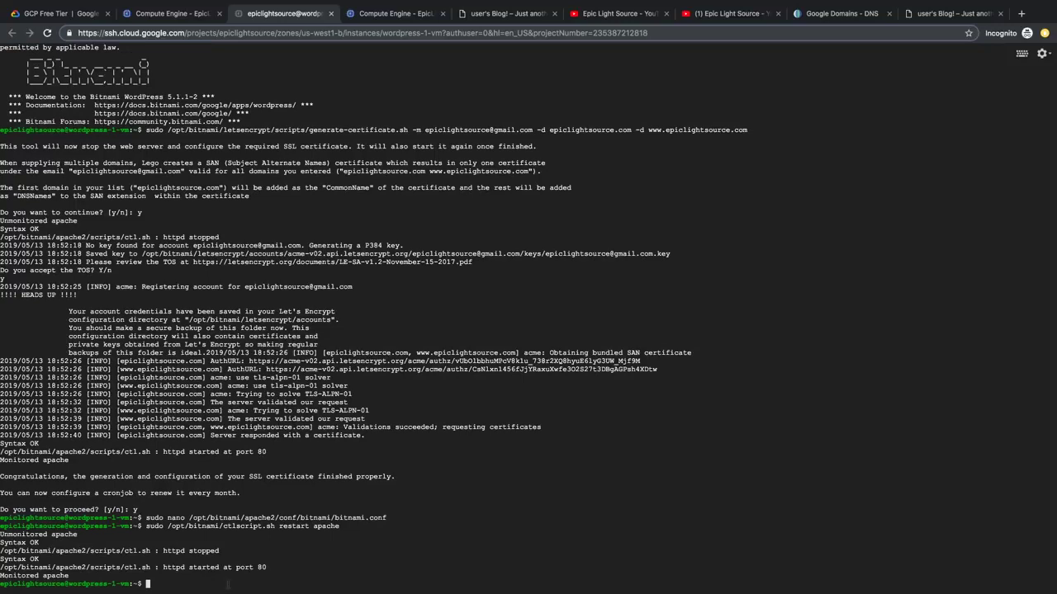
{"action": "type", "text": "exit"}
{"action": "key", "text": "super+w"}
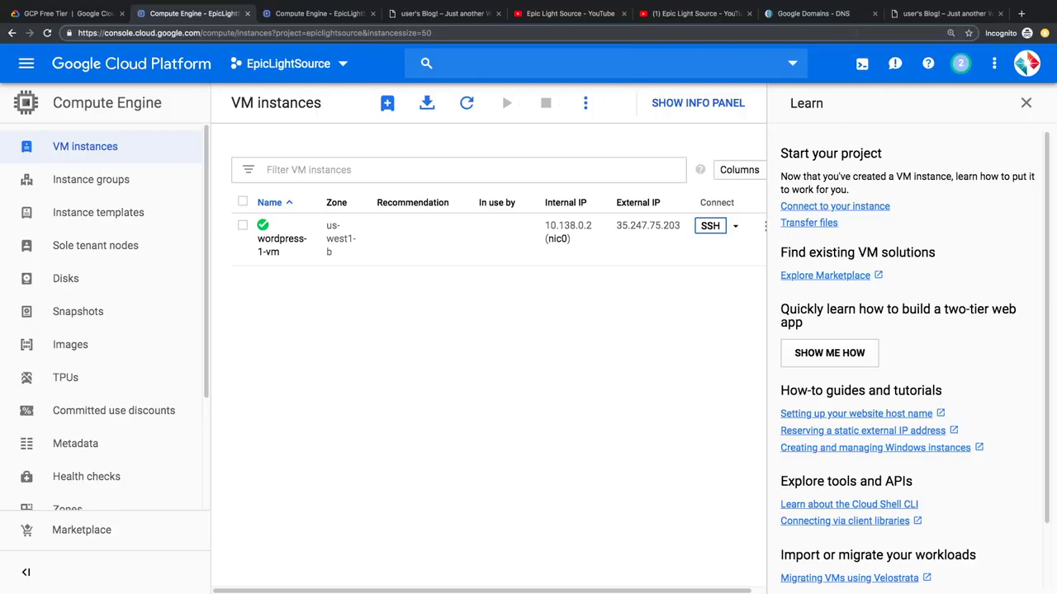
Step: Reload the epiclightsource.com blog tab to confirm it now redirects to HTTPS
{"action": "left_click", "coordinate": [929, 14]}
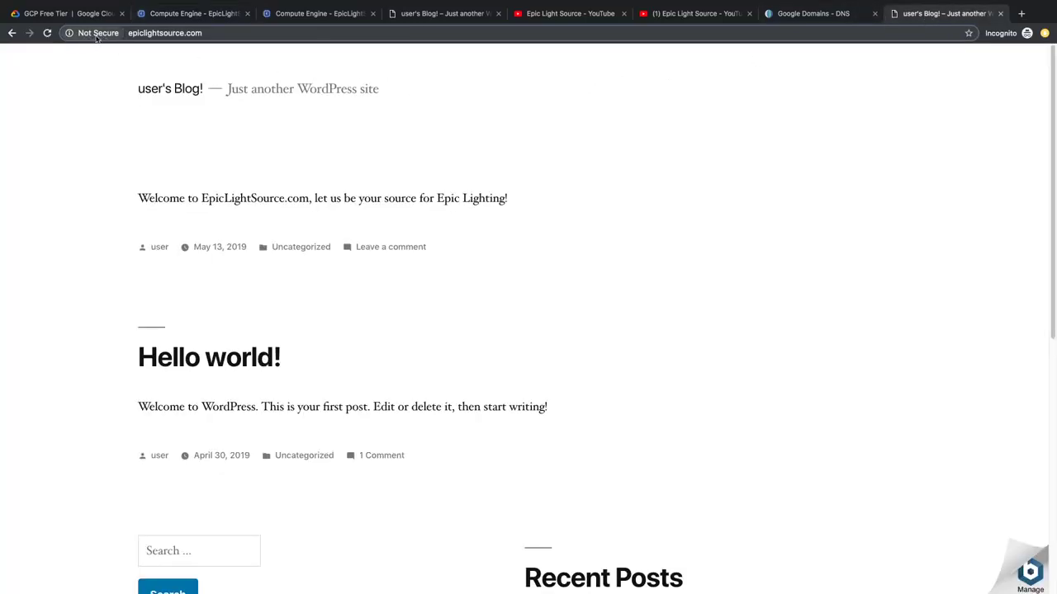
{"action": "left_click", "coordinate": [48, 37]}
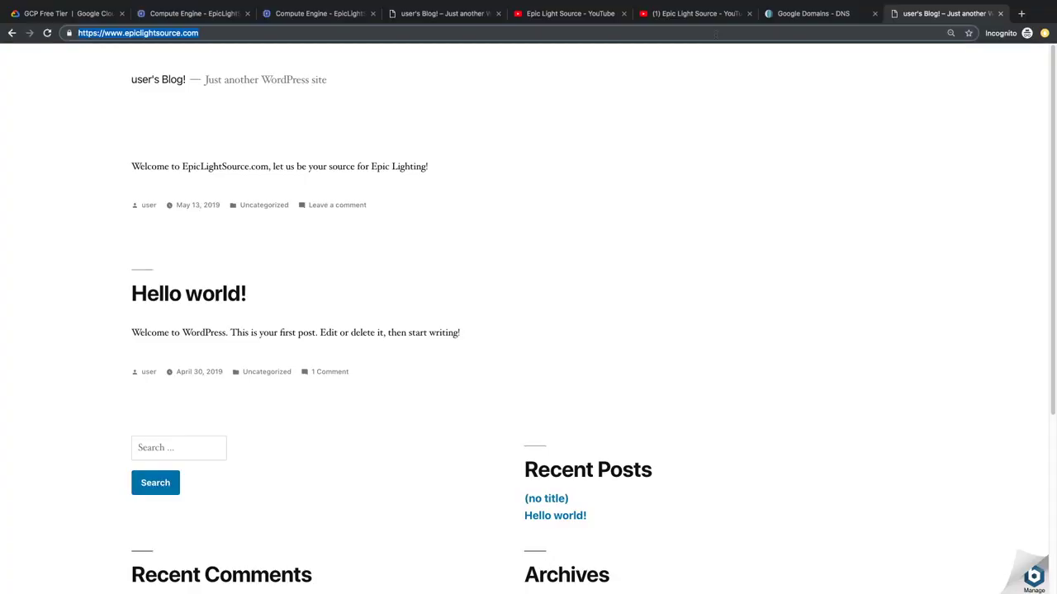
Step: Analyze epiclightsource.com on gtmetrix.com and review its YSlow recommendations (C, 79%)
{"action": "type", "text": "gt"}
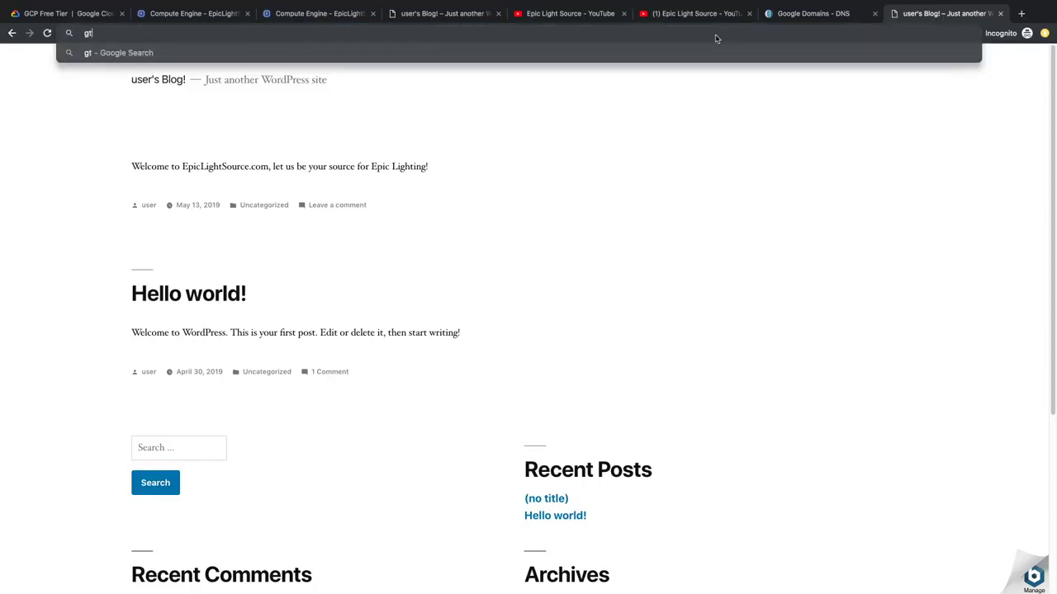
{"action": "type", "text": "metrix.com"}
{"action": "key", "text": "Return"}
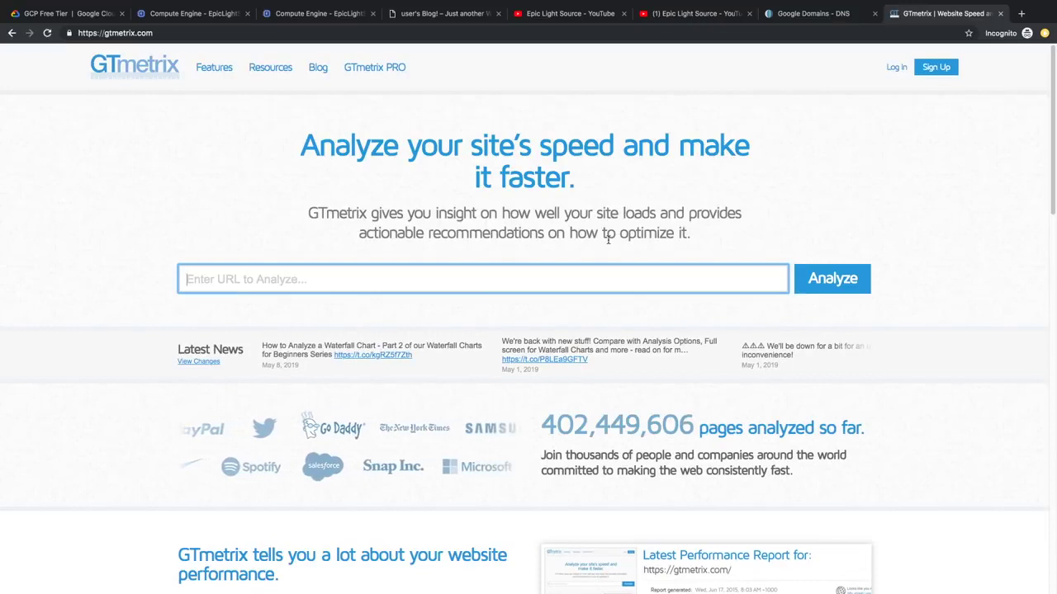
{"action": "type", "text": "ep"}
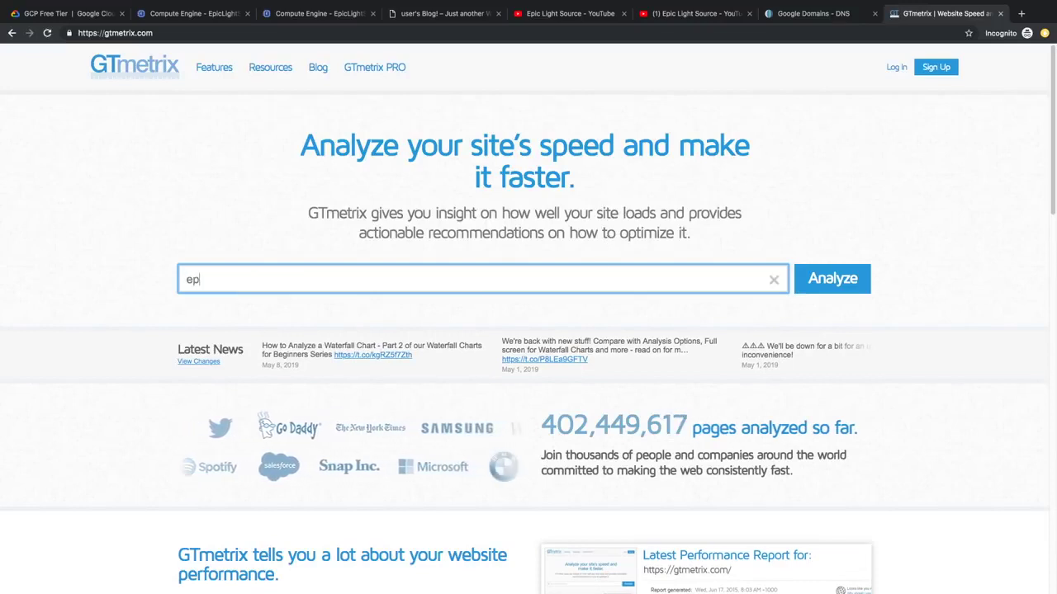
{"action": "type", "text": "iclightsource.com"}
{"action": "key", "text": "Return"}
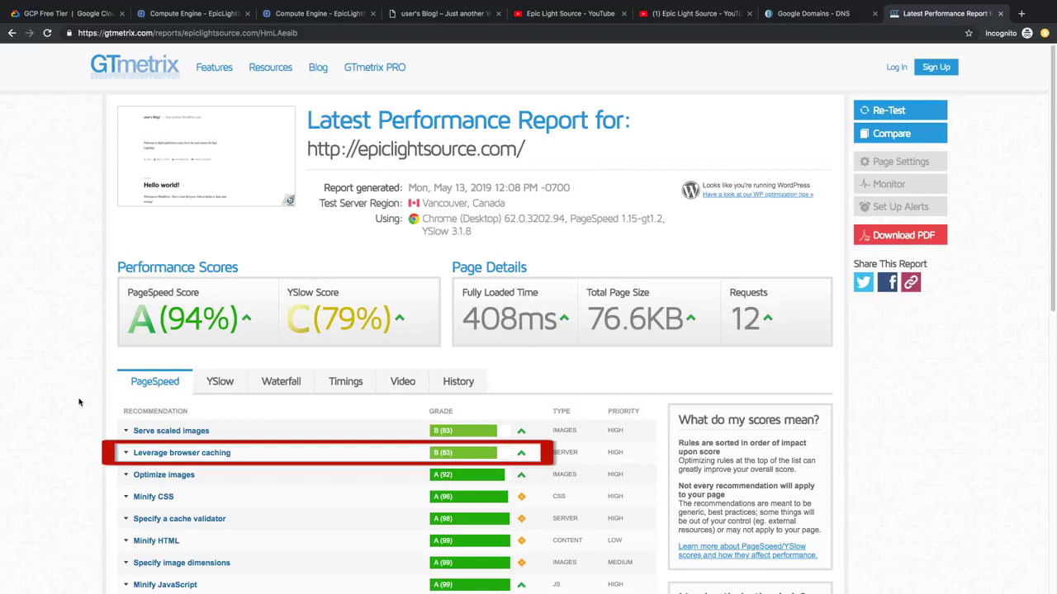
{"action": "left_click", "coordinate": [221, 385]}
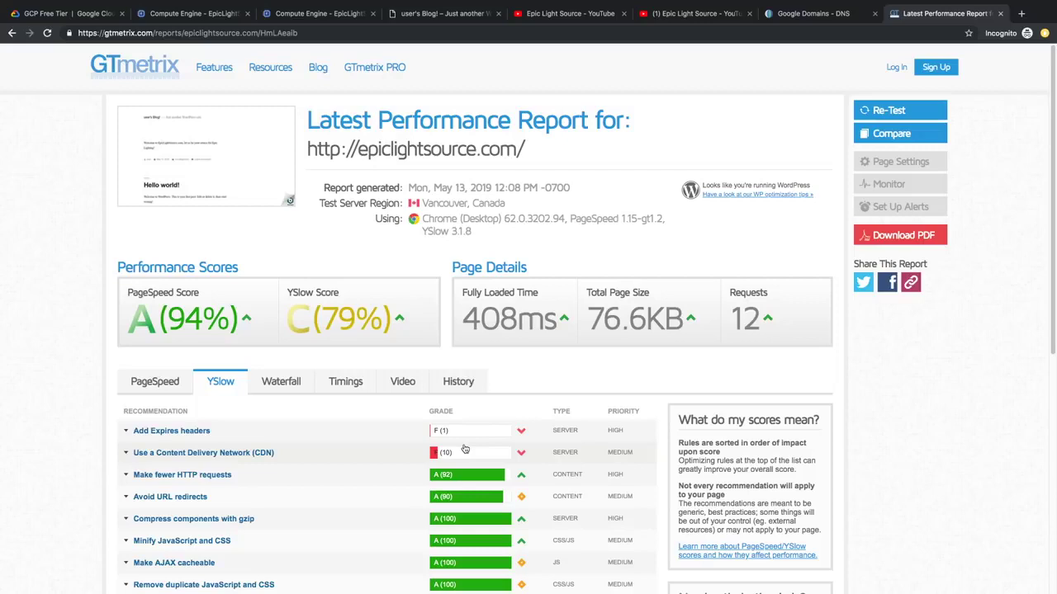
{"action": "left_click", "coordinate": [1021, 13]}
Step: Load Cloudflare and create an account with the account e-mail and password
{"action": "right_click", "coordinate": [815, 29]}
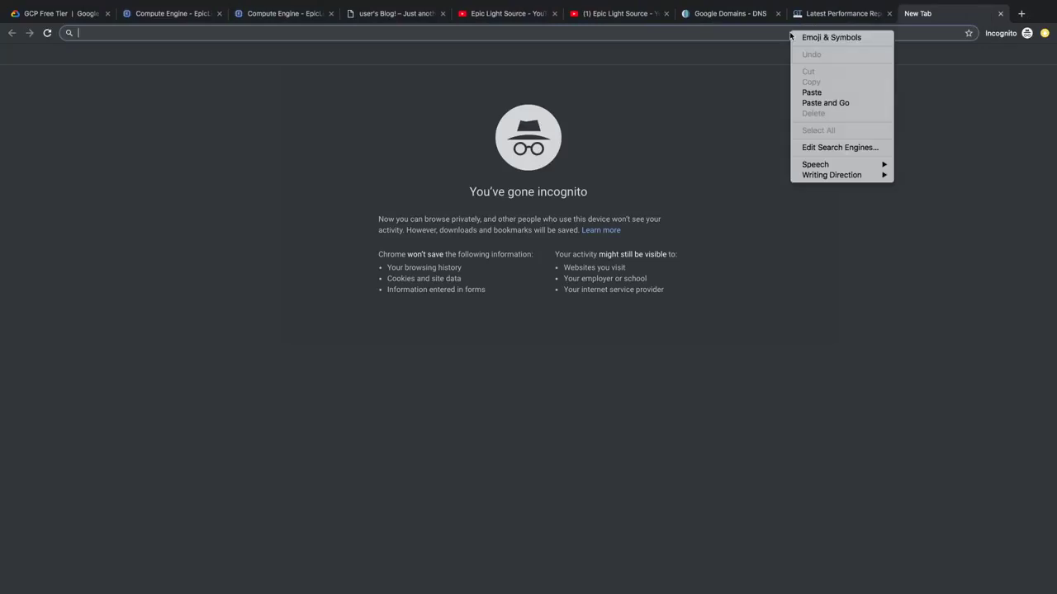
{"action": "left_click", "coordinate": [822, 105]}
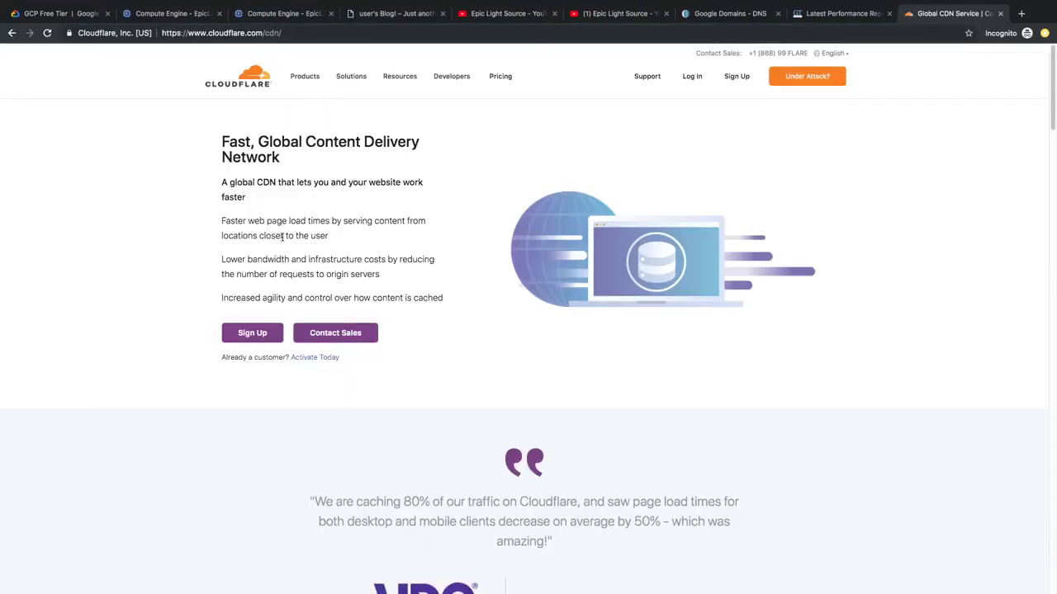
{"action": "left_click", "coordinate": [252, 333]}
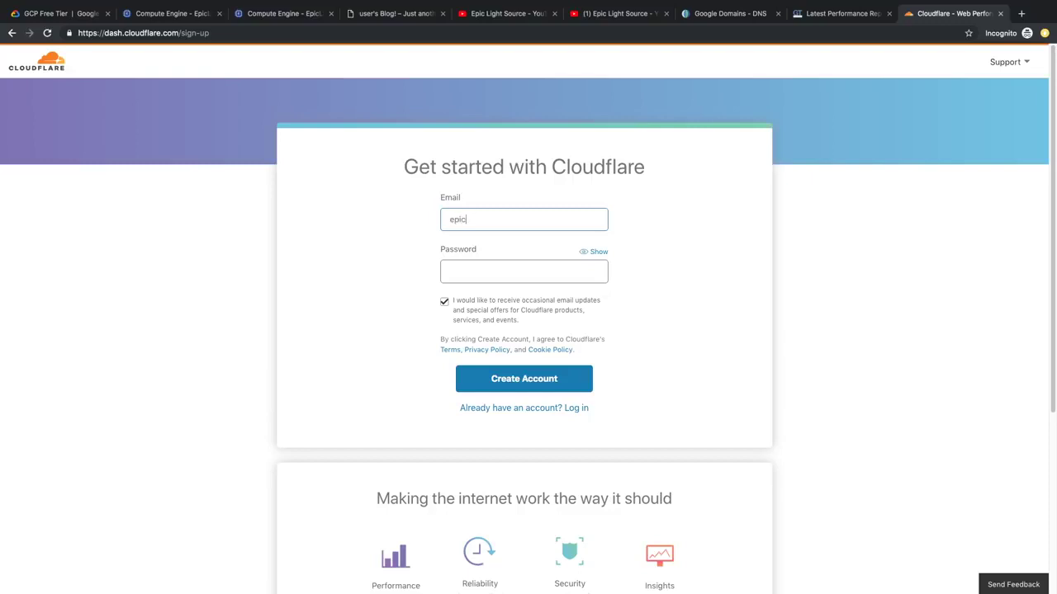
{"action": "left_click", "coordinate": [450, 272]}
{"action": "type", "text": "••••••••"}
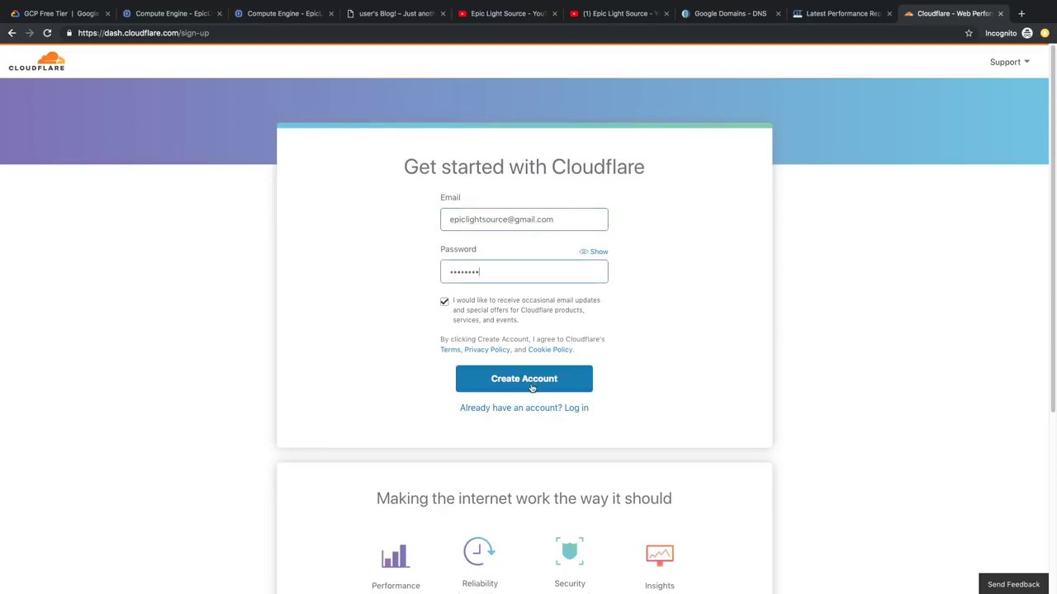
{"action": "left_click", "coordinate": [532, 388]}
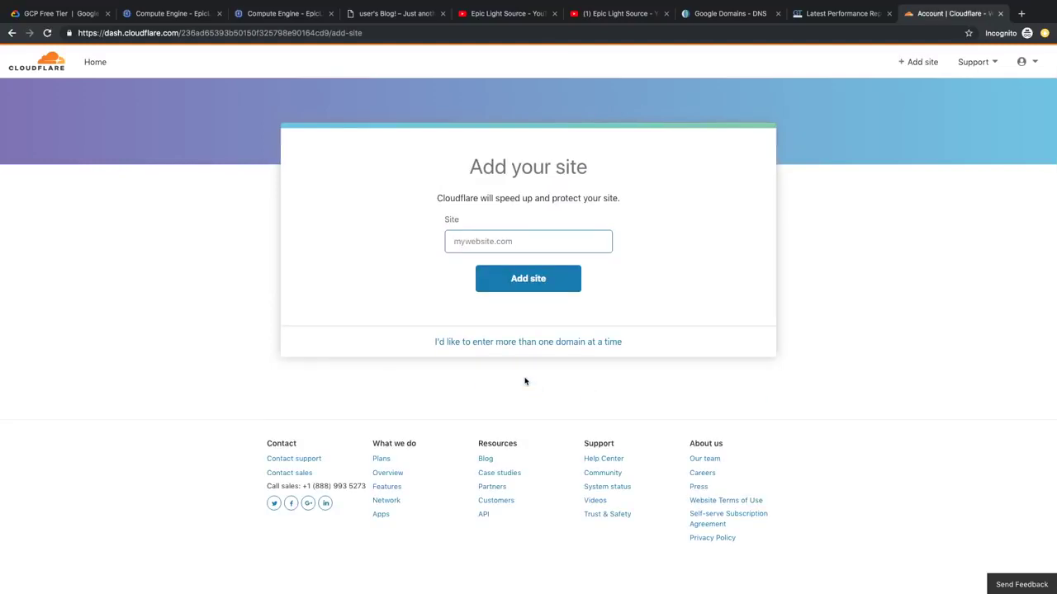
Step: Add epiclightsource.com on the Free plan and accept the scanned DNS records
{"action": "type", "text": "epiclightsource.com"}
{"action": "left_click", "coordinate": [521, 276]}
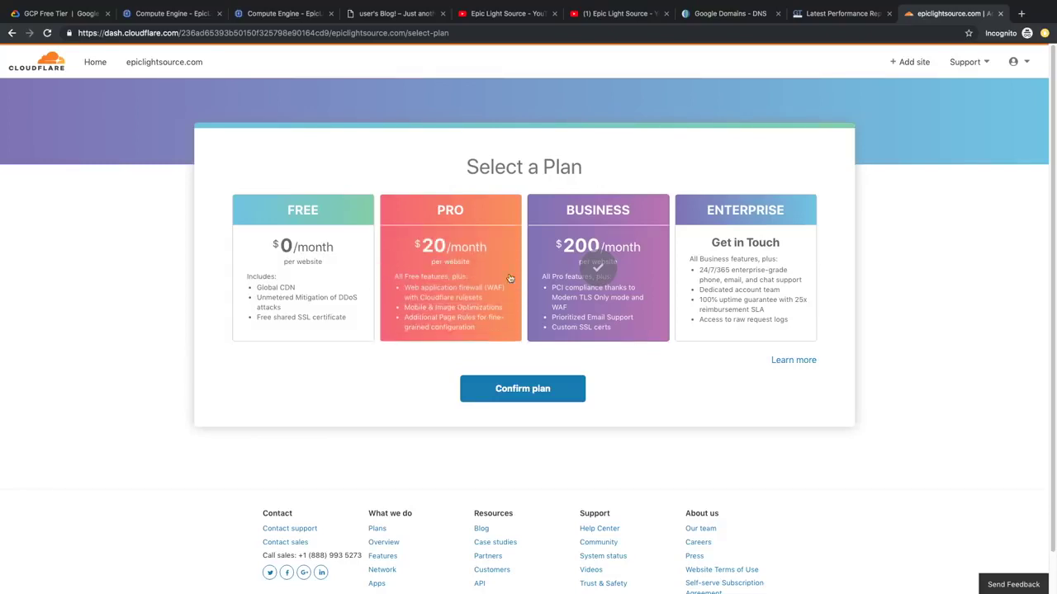
{"action": "left_click", "coordinate": [341, 264]}
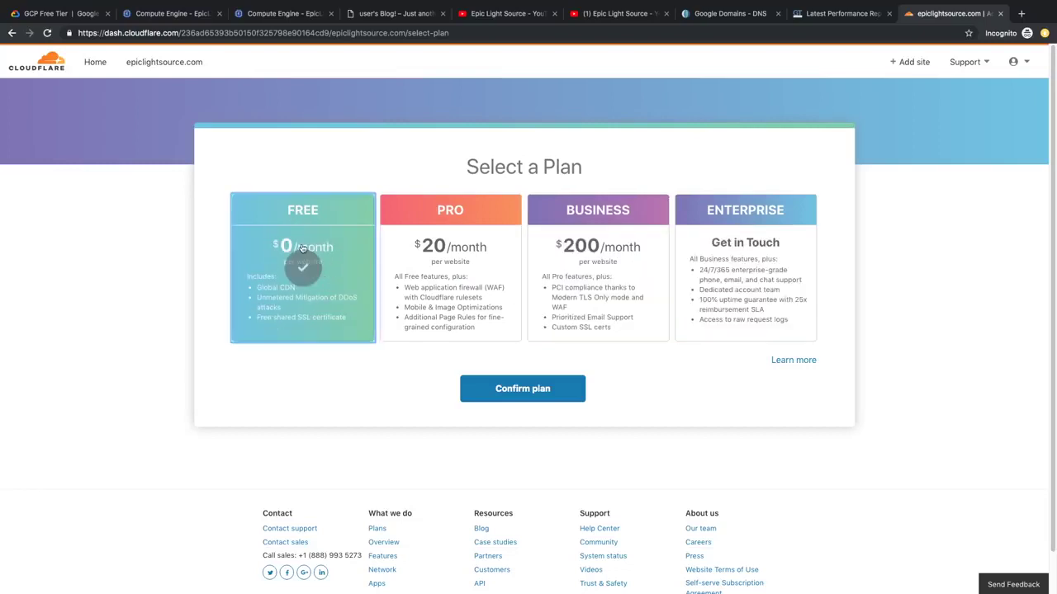
{"action": "left_click", "coordinate": [516, 386]}
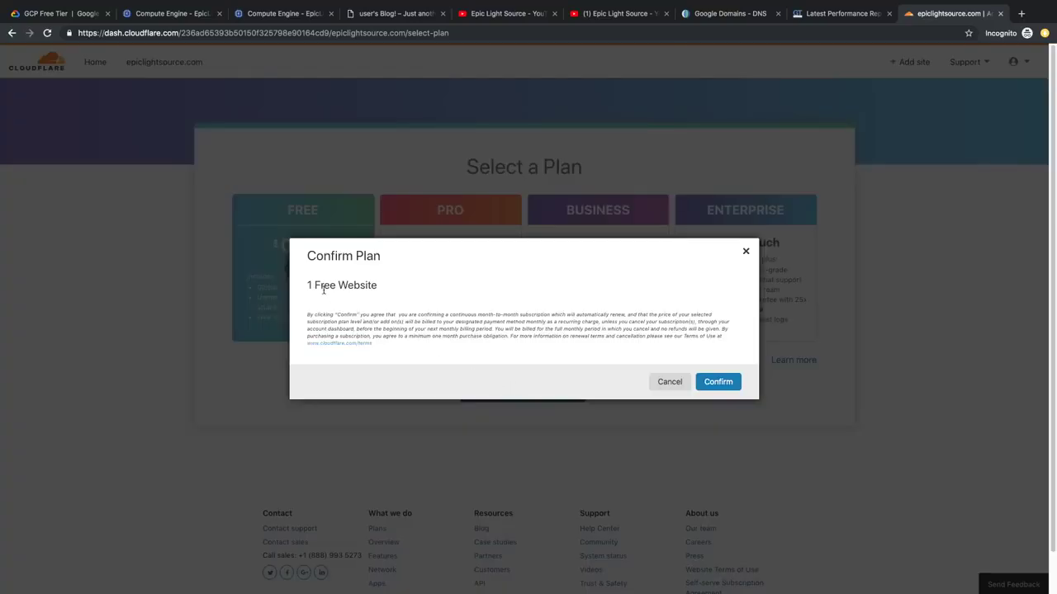
{"action": "left_click", "coordinate": [715, 382]}
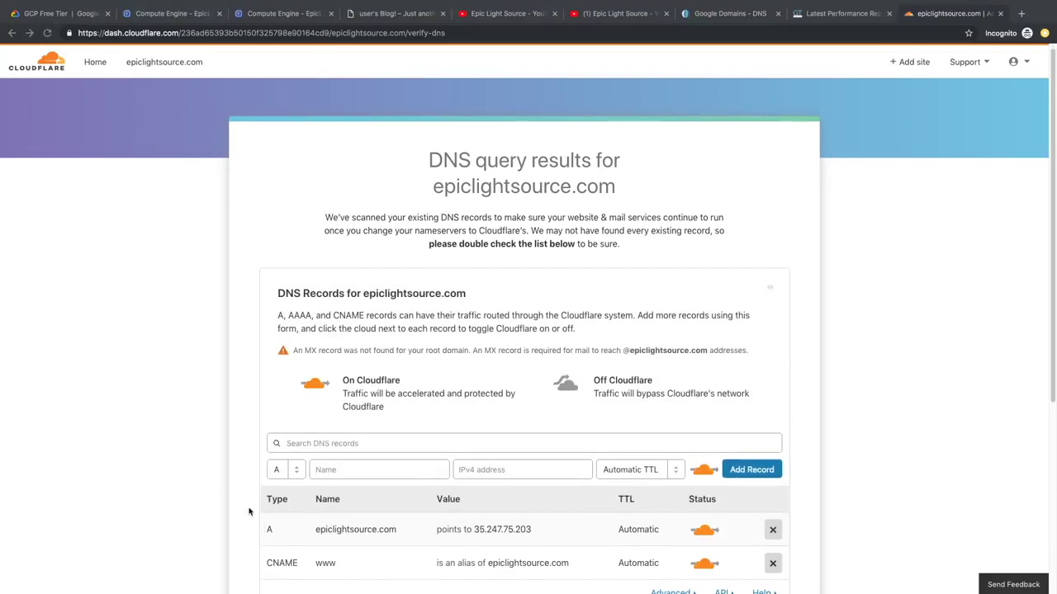
{"action": "scroll", "coordinate": [248, 520], "scroll_direction": "down", "scroll_amount": 2}
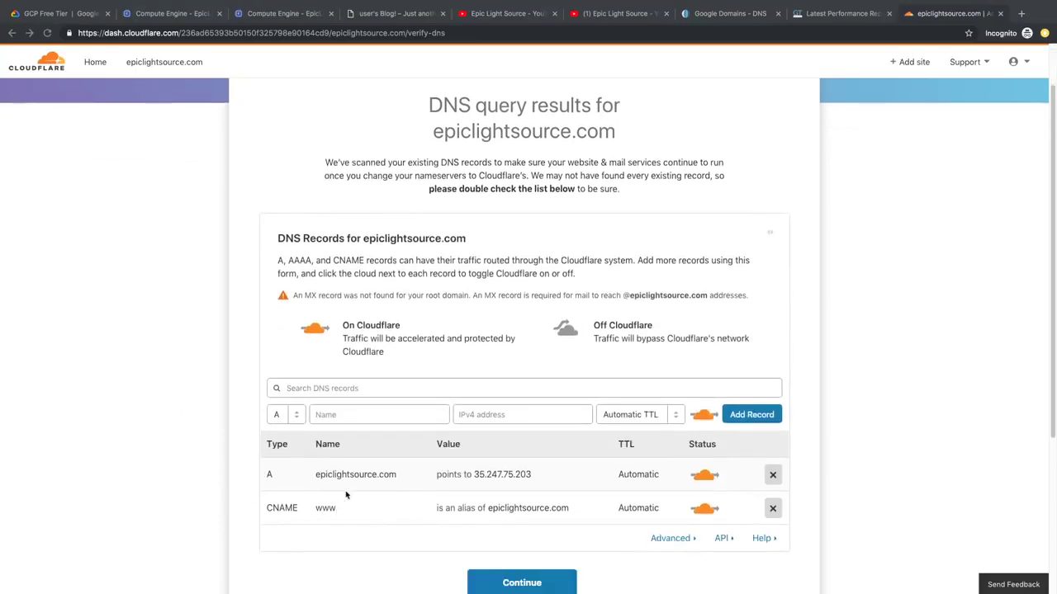
{"action": "scroll", "coordinate": [517, 499], "scroll_direction": "down", "scroll_amount": 3}
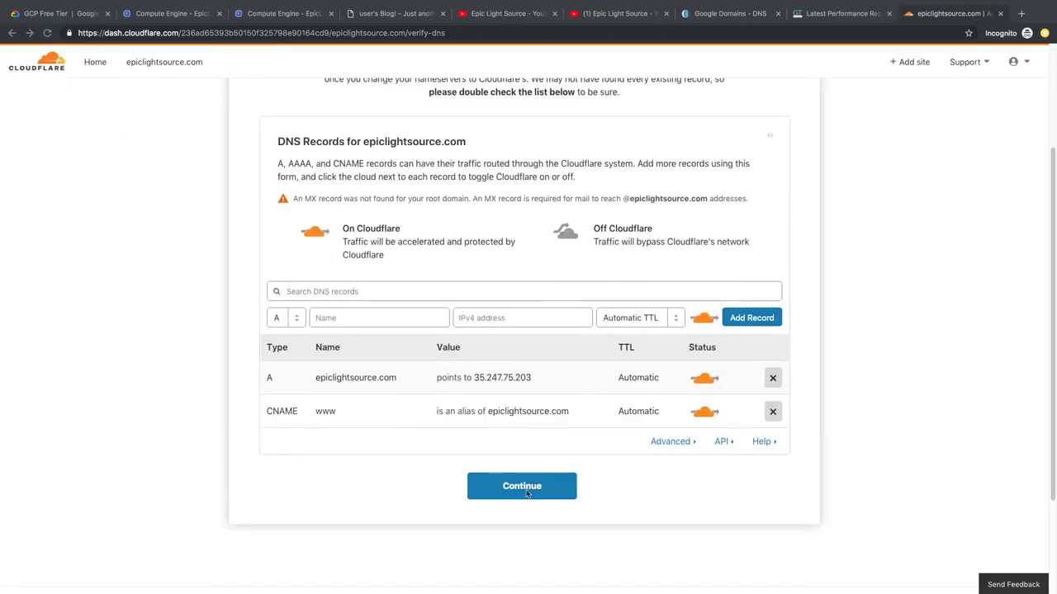
{"action": "left_click", "coordinate": [558, 484]}
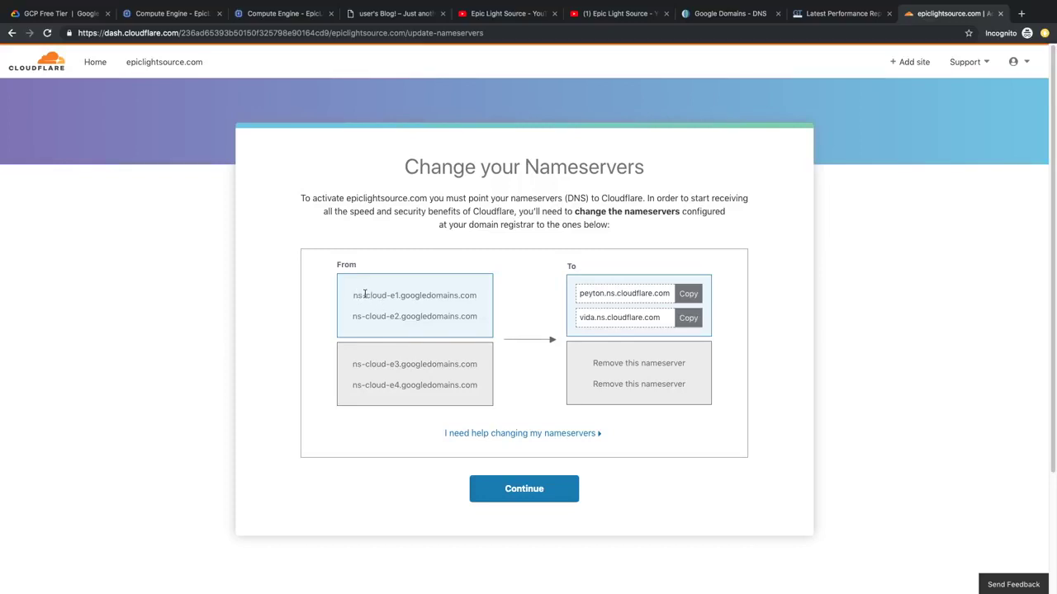
Step: Replace the first Google name server with Cloudflare's peyton.ns.cloudflare.com
{"action": "left_click_drag", "start_coordinate": [473, 297], "coordinate": [436, 318]}
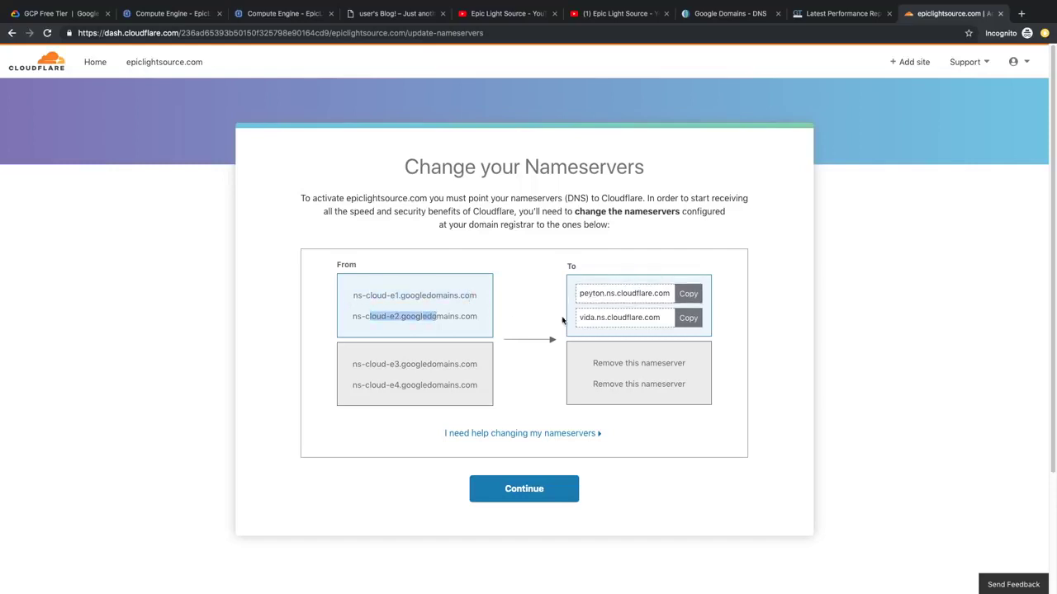
{"action": "left_click_drag", "start_coordinate": [366, 364], "coordinate": [455, 365]}
{"action": "left_click_drag", "start_coordinate": [386, 385], "coordinate": [457, 386]}
{"action": "left_click", "coordinate": [558, 367]}
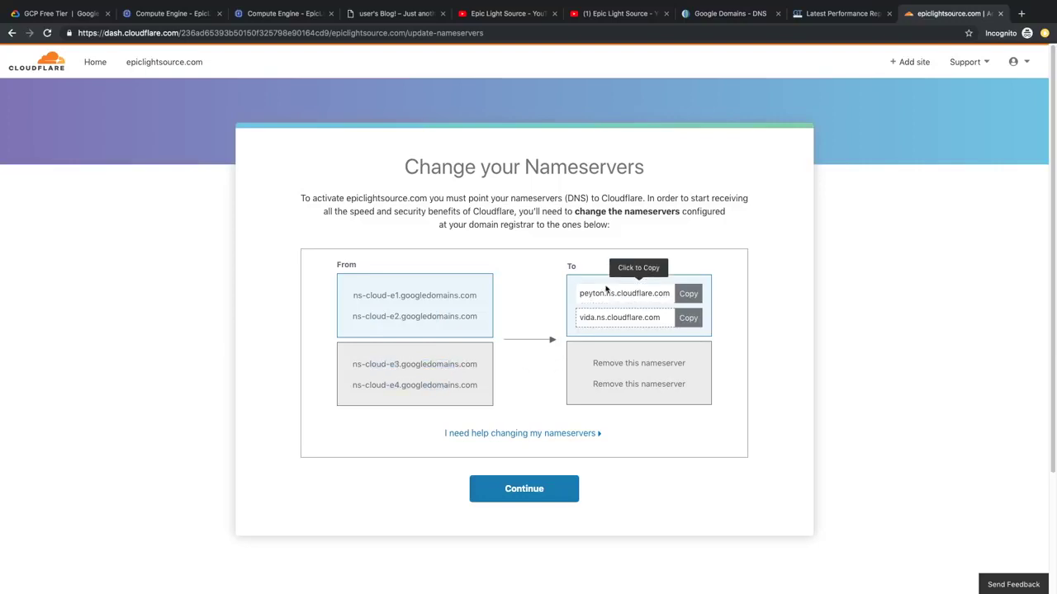
{"action": "left_click", "coordinate": [682, 293]}
{"action": "left_click", "coordinate": [740, 18]}
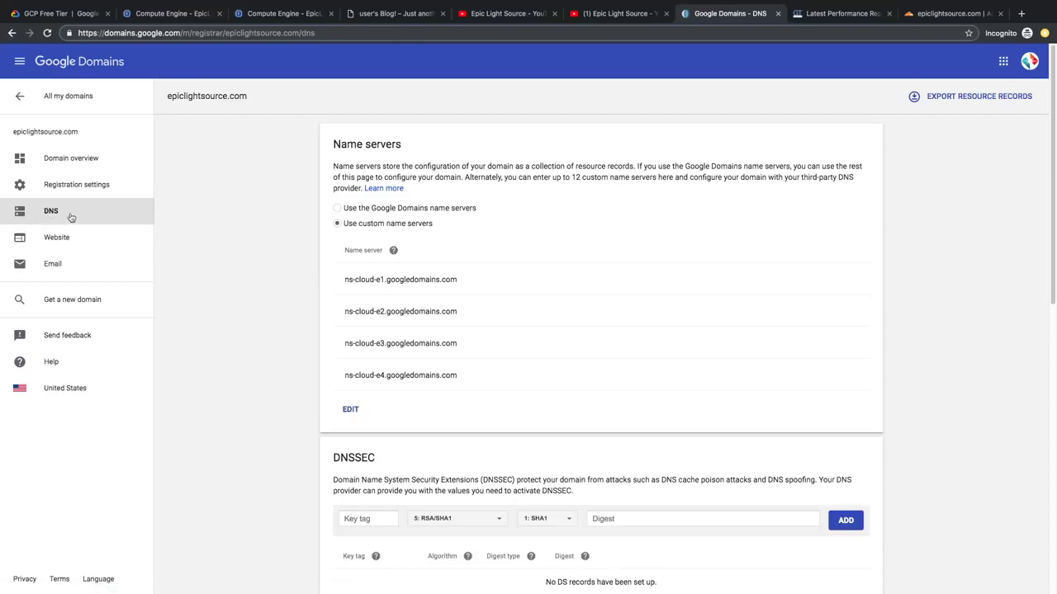
{"action": "left_click", "coordinate": [350, 410]}
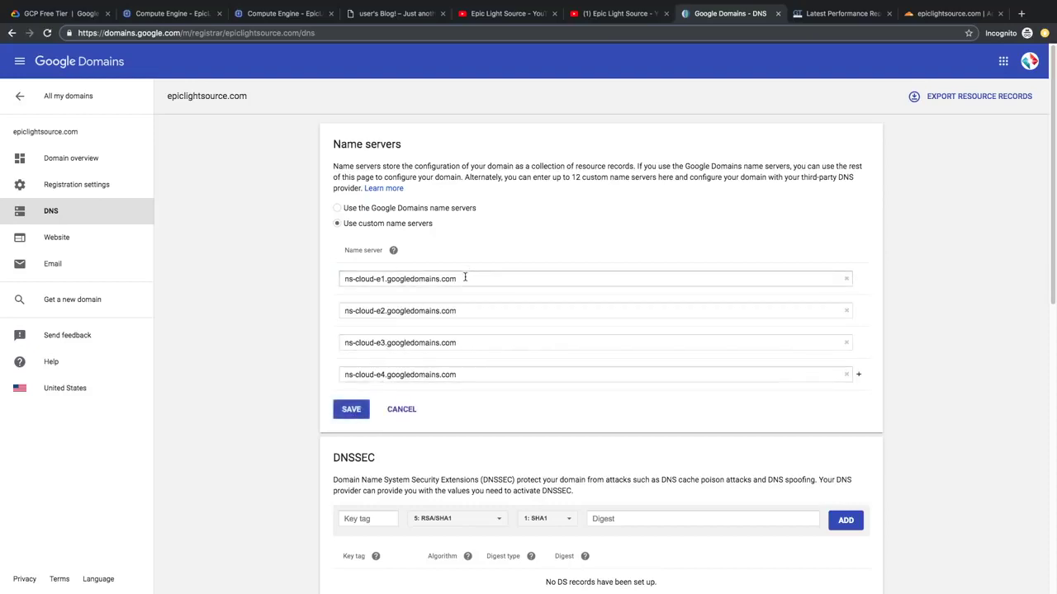
{"action": "left_click_drag", "start_coordinate": [465, 278], "coordinate": [314, 283]}
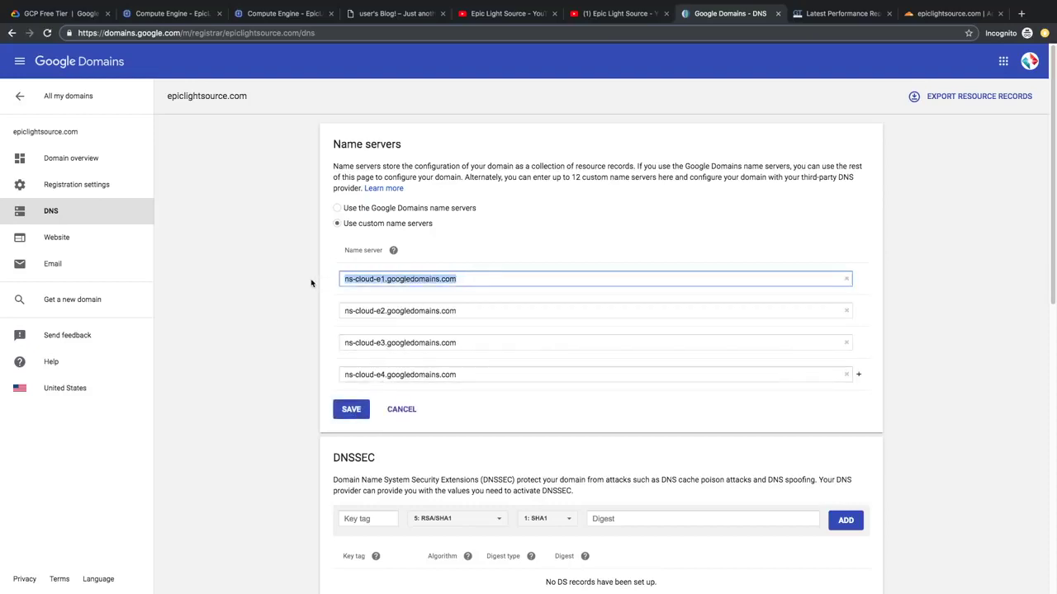
{"action": "key", "text": "super+v"}
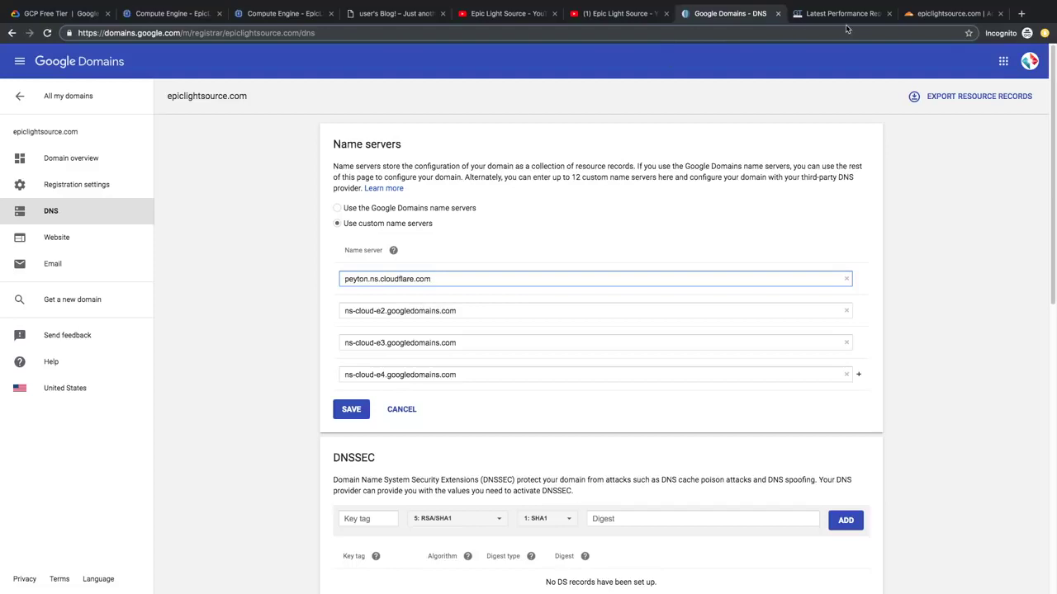
Step: Replace the second with vida.ns.cloudflare.com, remove the other two, and save
{"action": "left_click", "coordinate": [916, 15]}
{"action": "left_click", "coordinate": [650, 322]}
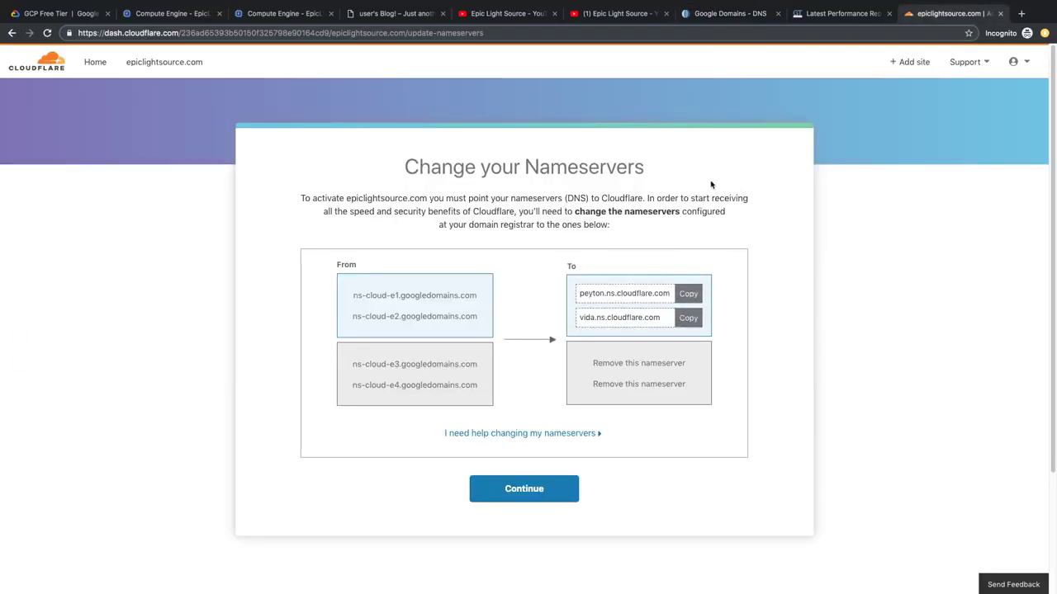
{"action": "left_click", "coordinate": [734, 16]}
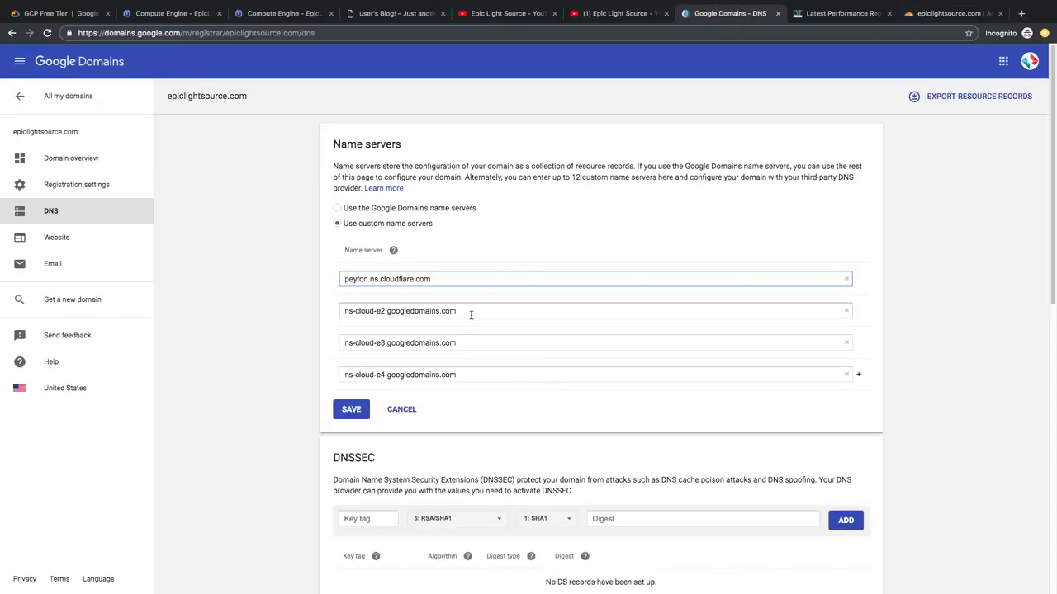
{"action": "left_click_drag", "start_coordinate": [469, 314], "coordinate": [386, 305]}
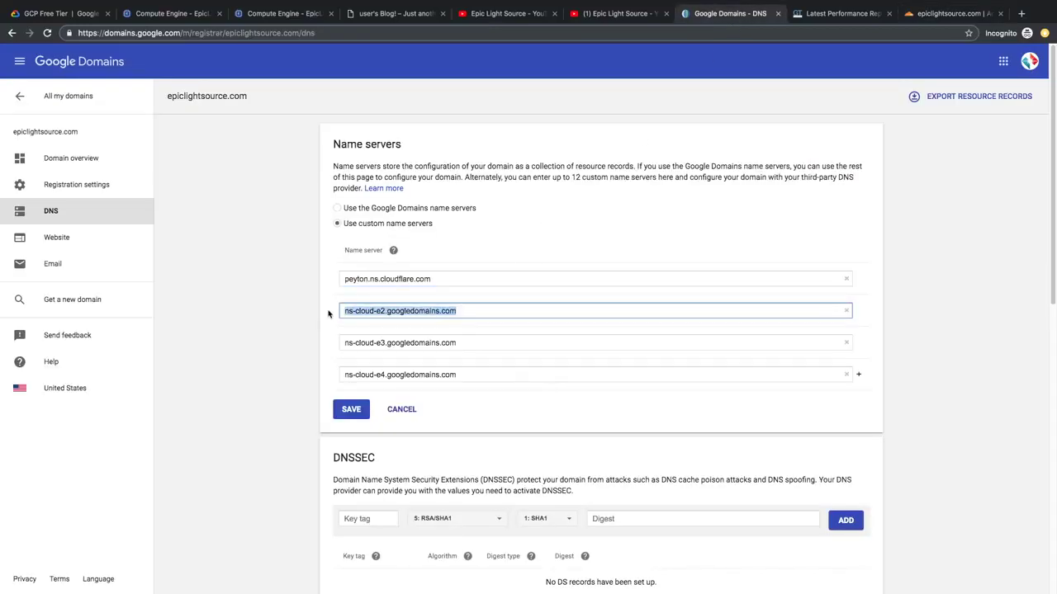
{"action": "key", "text": "super+v"}
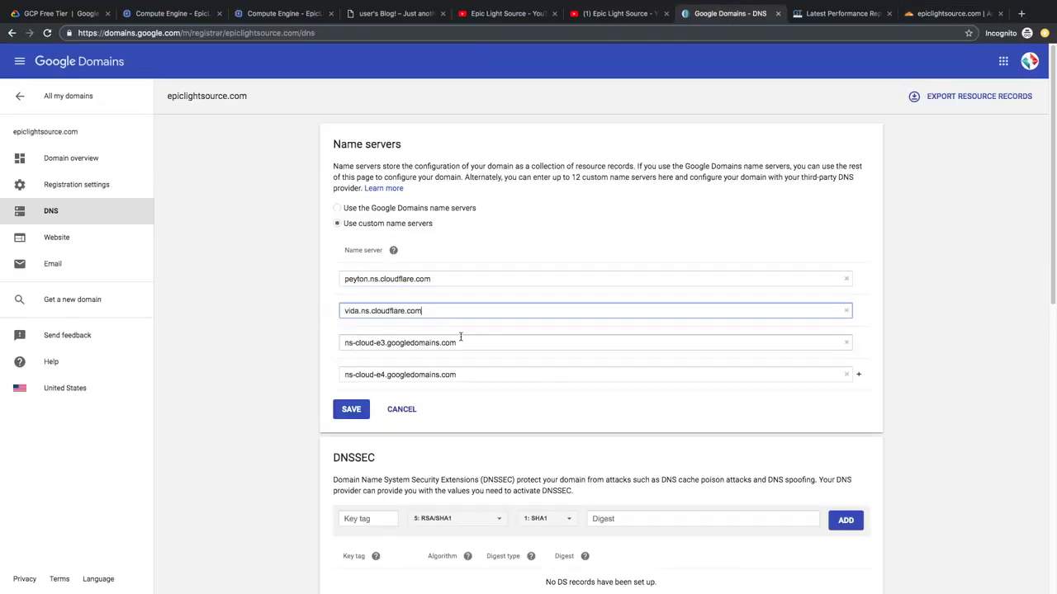
{"action": "left_click", "coordinate": [846, 342]}
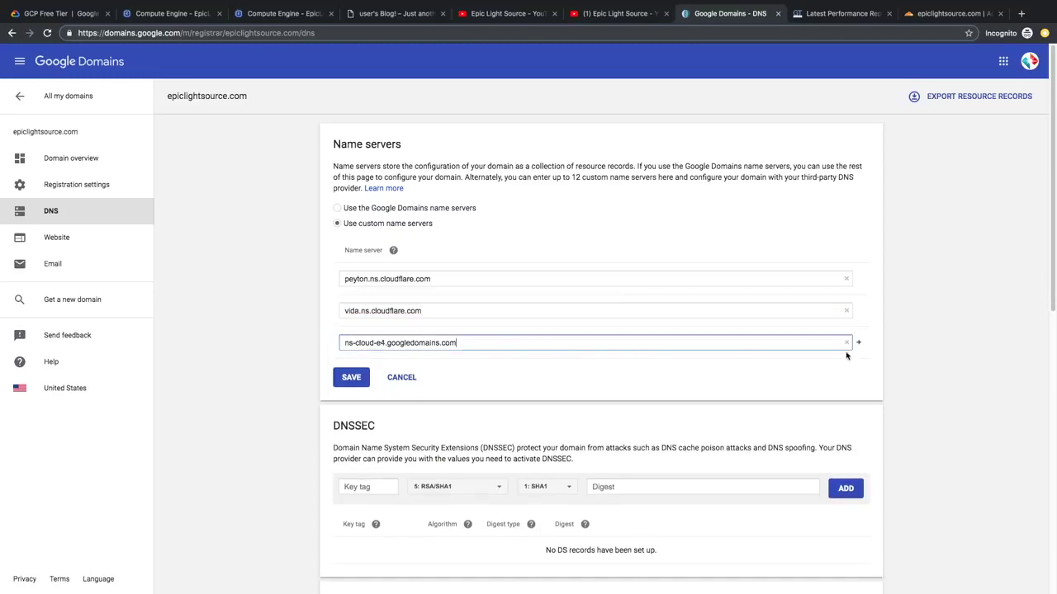
{"action": "left_click", "coordinate": [846, 343]}
{"action": "left_click", "coordinate": [350, 346]}
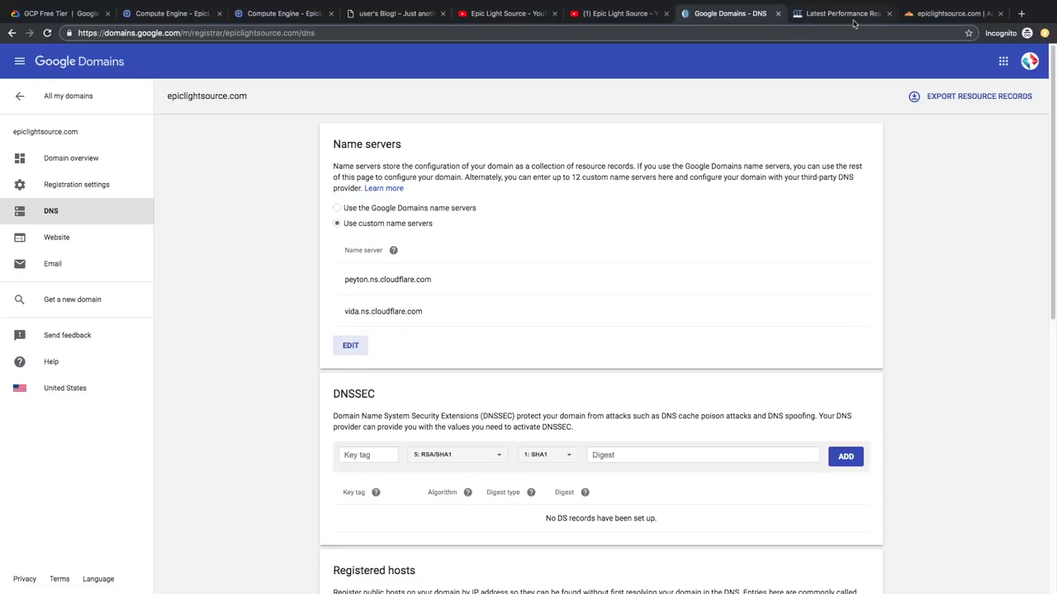
{"action": "left_click", "coordinate": [926, 16]}
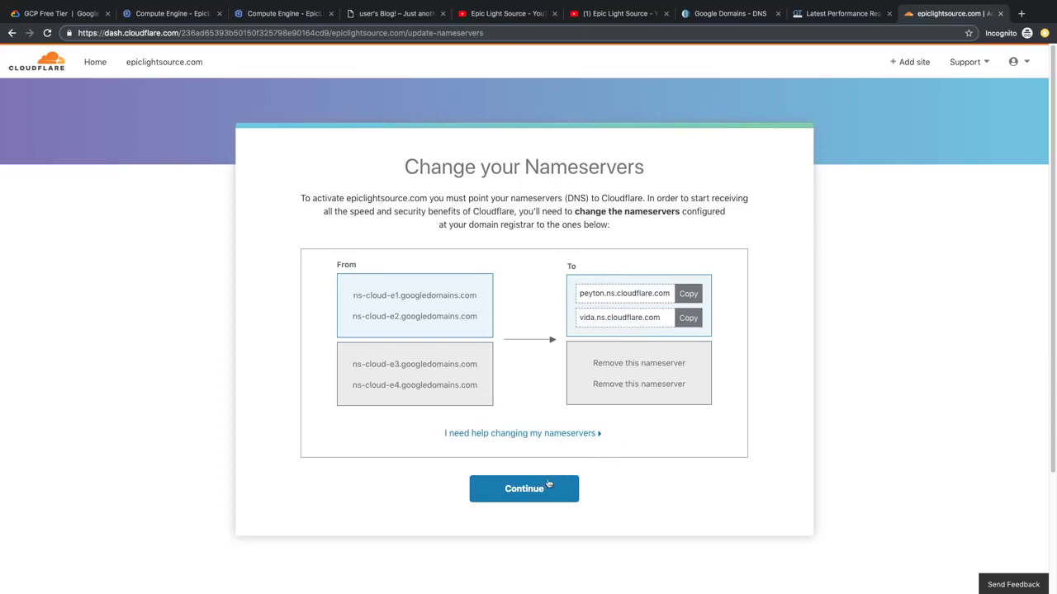
Step: Finish the nameserver step and request a fresh nameserver check
{"action": "left_click", "coordinate": [523, 489]}
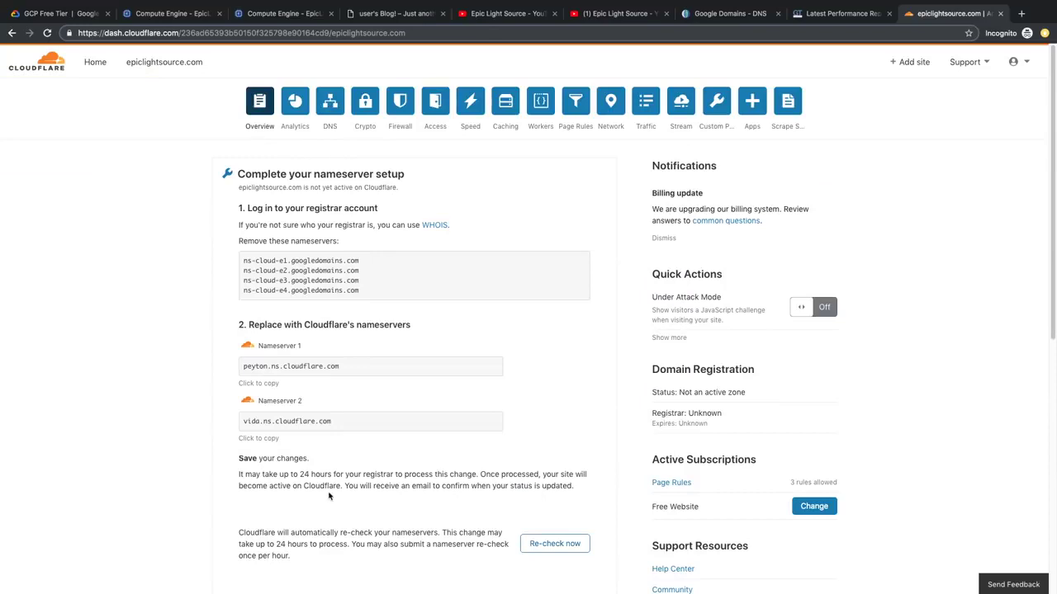
{"action": "scroll", "coordinate": [326, 492], "scroll_direction": "down", "scroll_amount": 1}
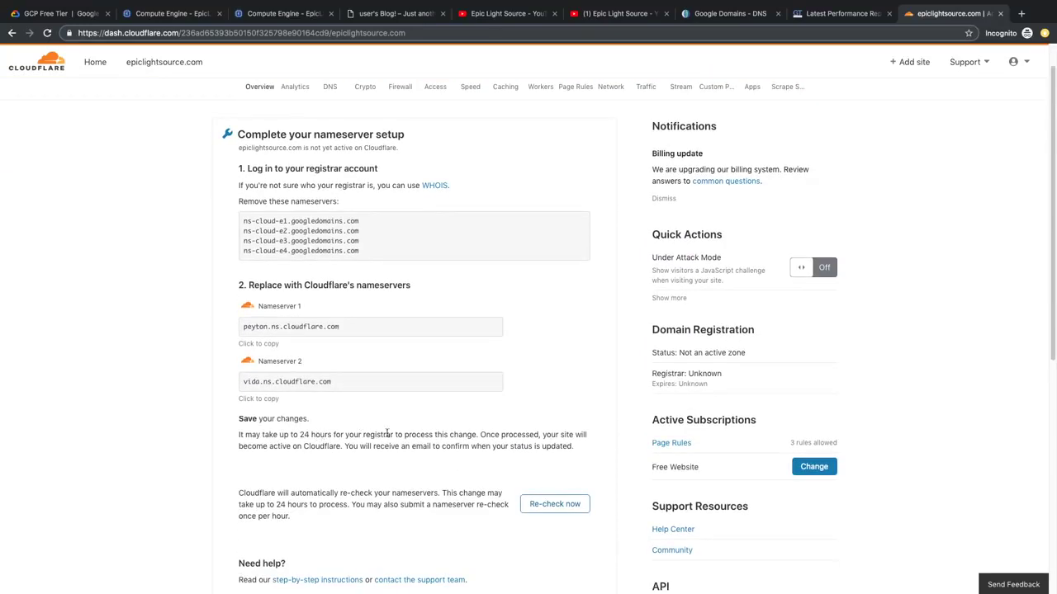
{"action": "left_click", "coordinate": [537, 504]}
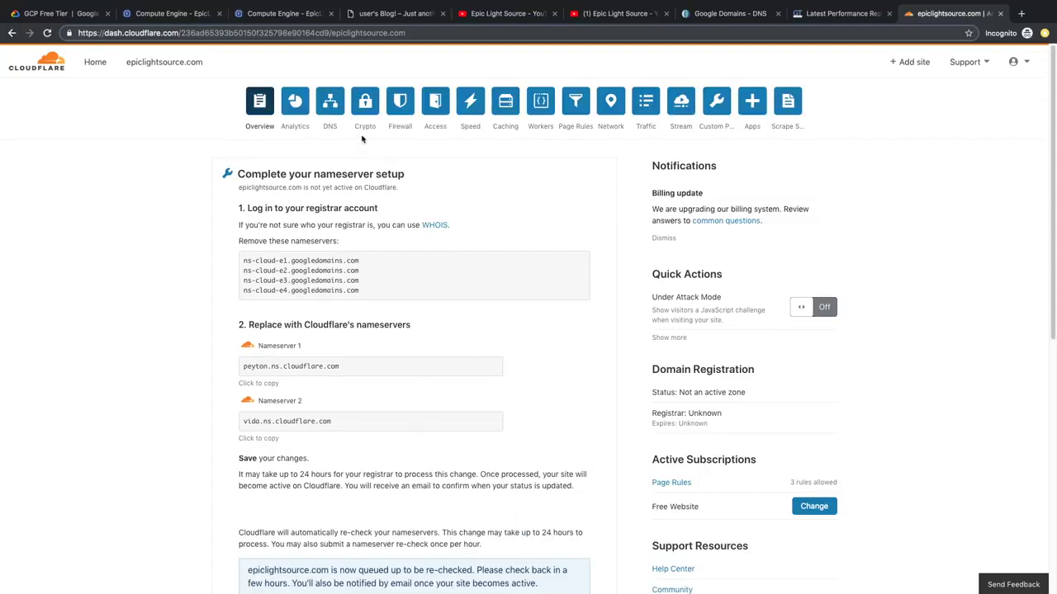
Step: Set the site's SSL mode to Full (strict)
{"action": "left_click", "coordinate": [373, 108]}
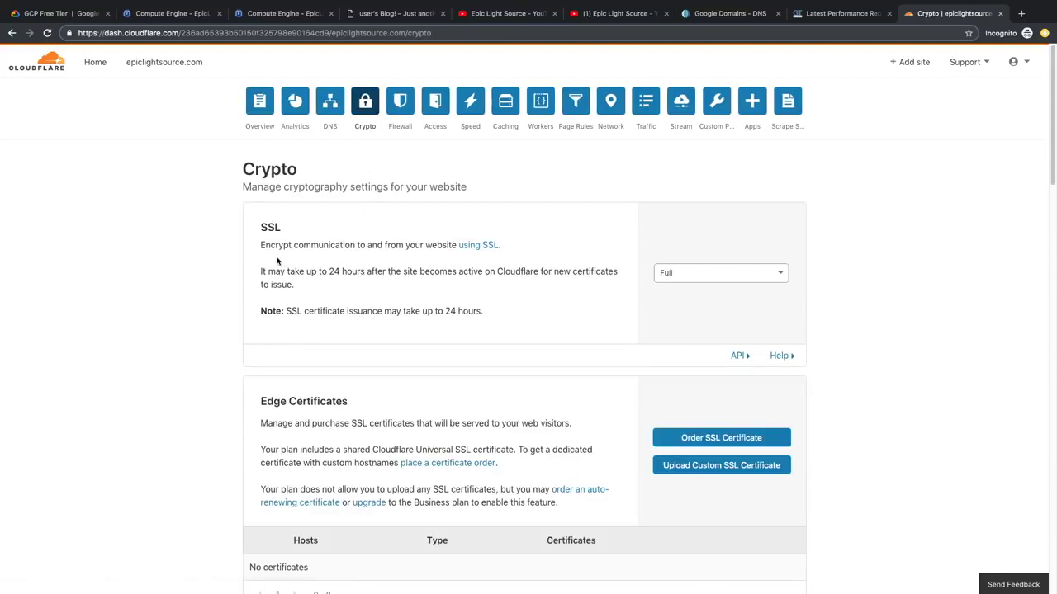
{"action": "left_click", "coordinate": [657, 274]}
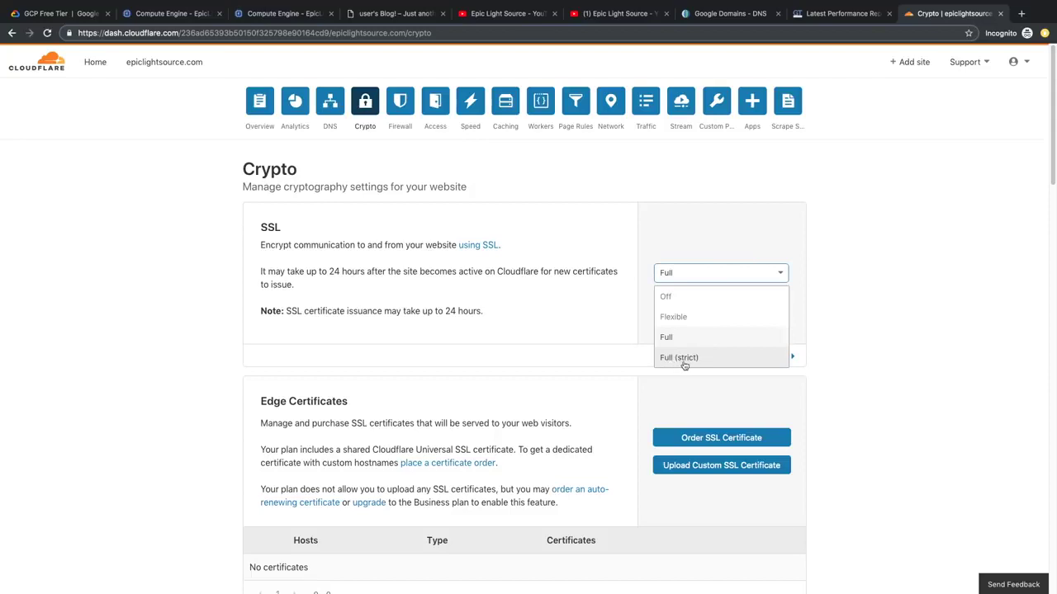
{"action": "left_click", "coordinate": [684, 361]}
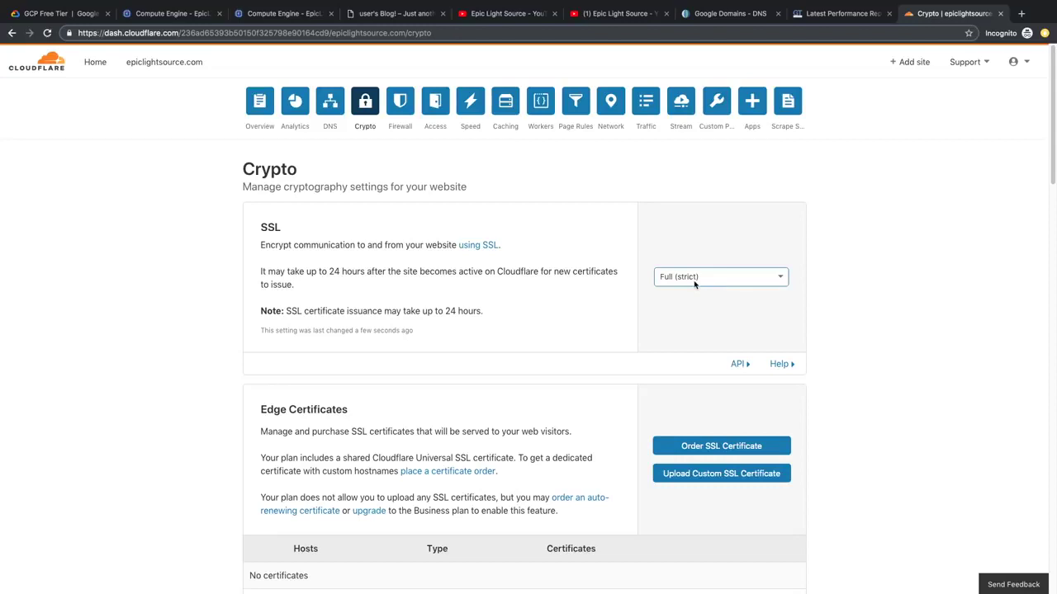
Step: Change Browser Cache Expiration from 4 hours to 1 month in Caching settings
{"action": "left_click", "coordinate": [506, 103]}
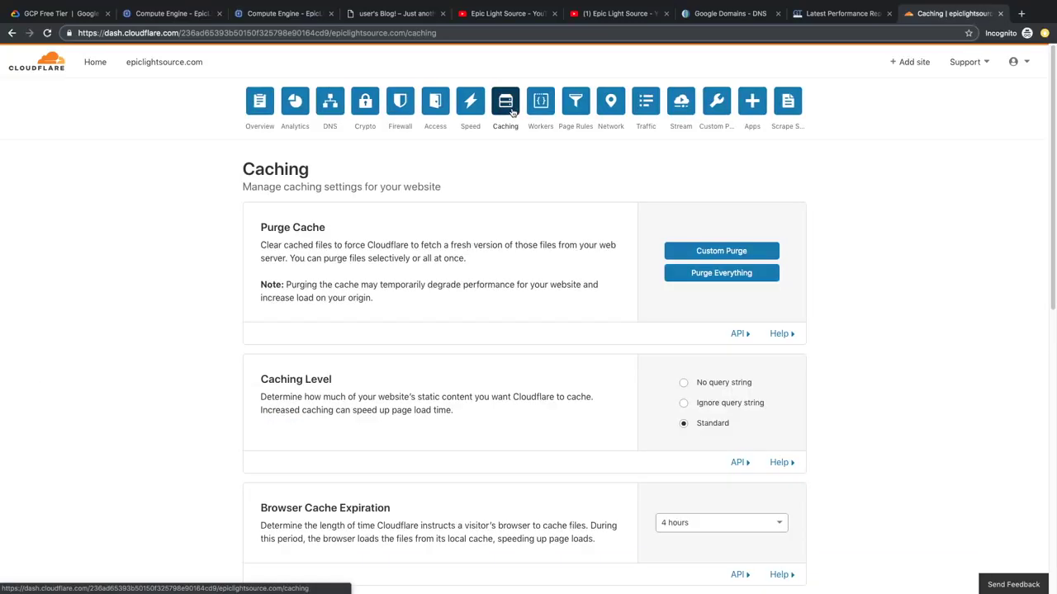
{"action": "scroll", "coordinate": [481, 427], "scroll_direction": "down", "scroll_amount": 2}
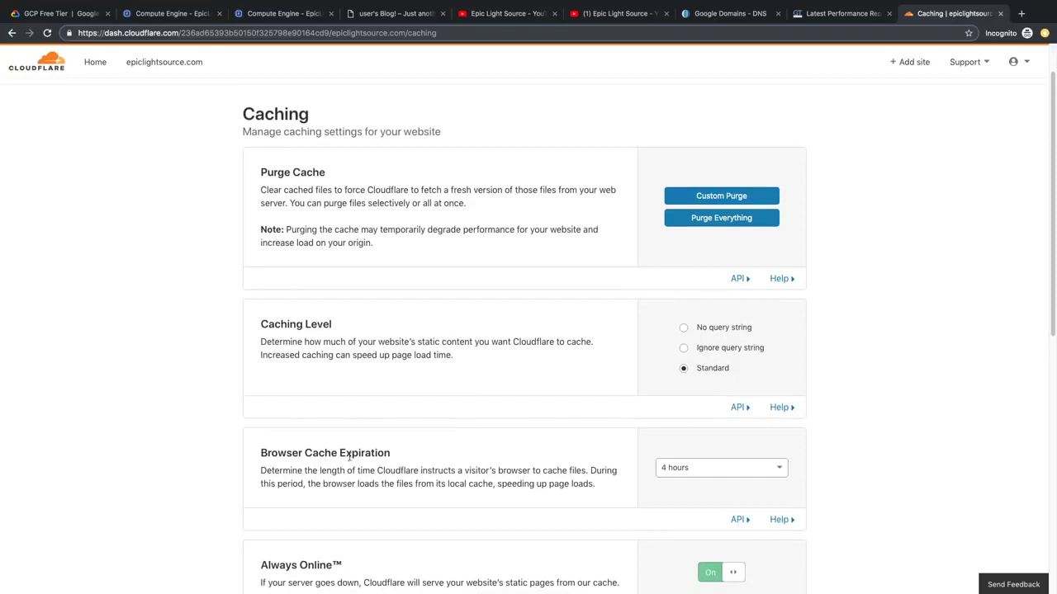
{"action": "left_click", "coordinate": [702, 468]}
{"action": "scroll", "coordinate": [716, 477], "scroll_direction": "down", "scroll_amount": 4}
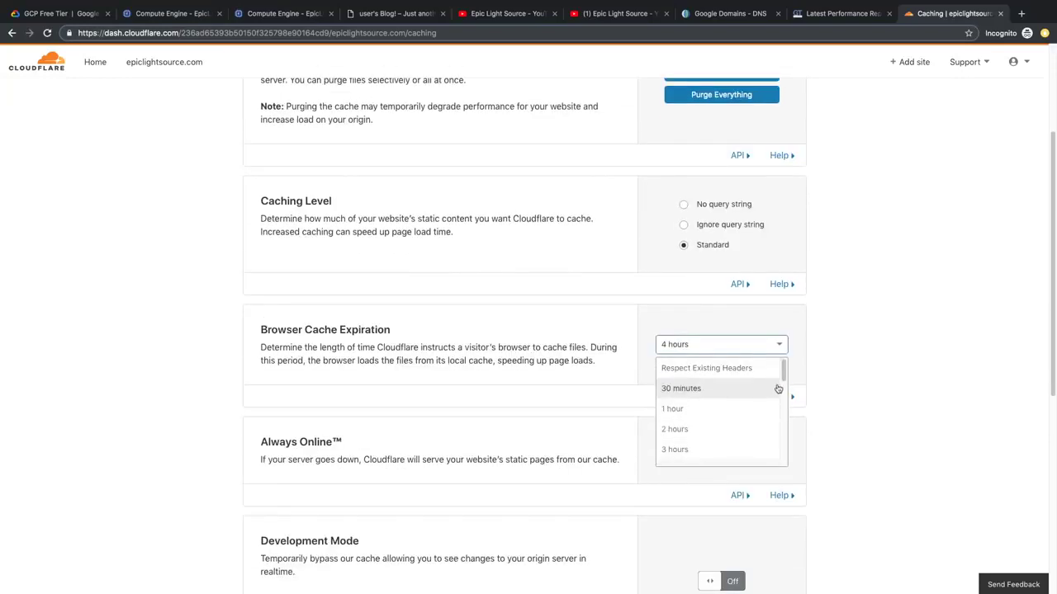
{"action": "left_click_drag", "start_coordinate": [783, 378], "coordinate": [782, 458]}
{"action": "left_click", "coordinate": [713, 452]}
{"action": "scroll", "coordinate": [713, 243], "scroll_direction": "down", "scroll_amount": 2}
{"action": "scroll", "coordinate": [719, 222], "scroll_direction": "up", "scroll_amount": 1}
{"action": "scroll", "coordinate": [842, 268], "scroll_direction": "up", "scroll_amount": 5}
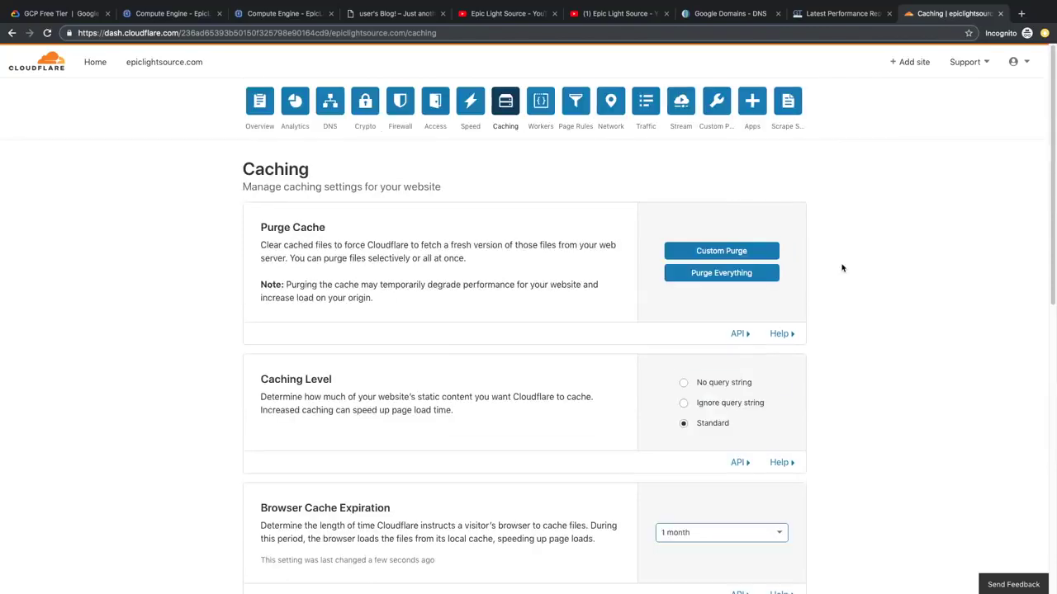
{"action": "scroll", "coordinate": [870, 399], "scroll_direction": "down", "scroll_amount": 3}
{"action": "scroll", "coordinate": [870, 399], "scroll_direction": "up", "scroll_amount": 3}
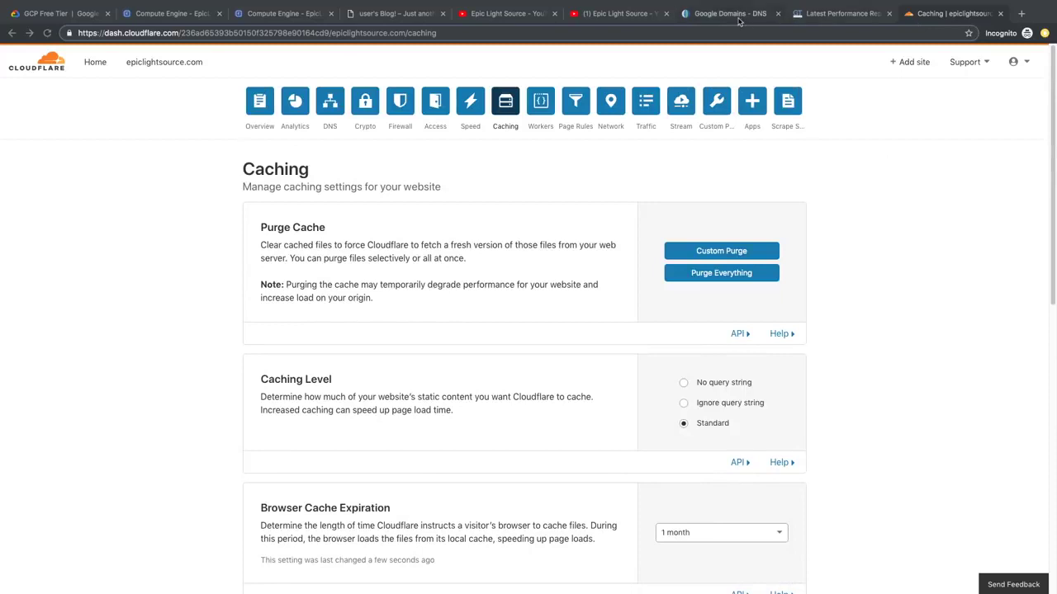
Step: Review the old PageSpeed and YSlow results, re-test, and check the new YSlow A (96%)
{"action": "left_click", "coordinate": [824, 15]}
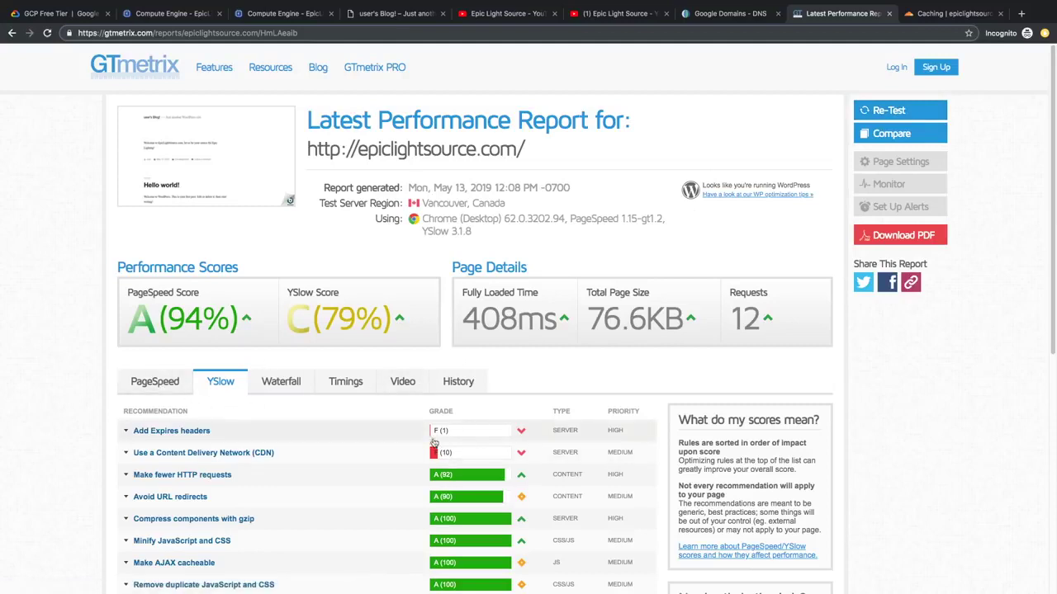
{"action": "left_click", "coordinate": [163, 386]}
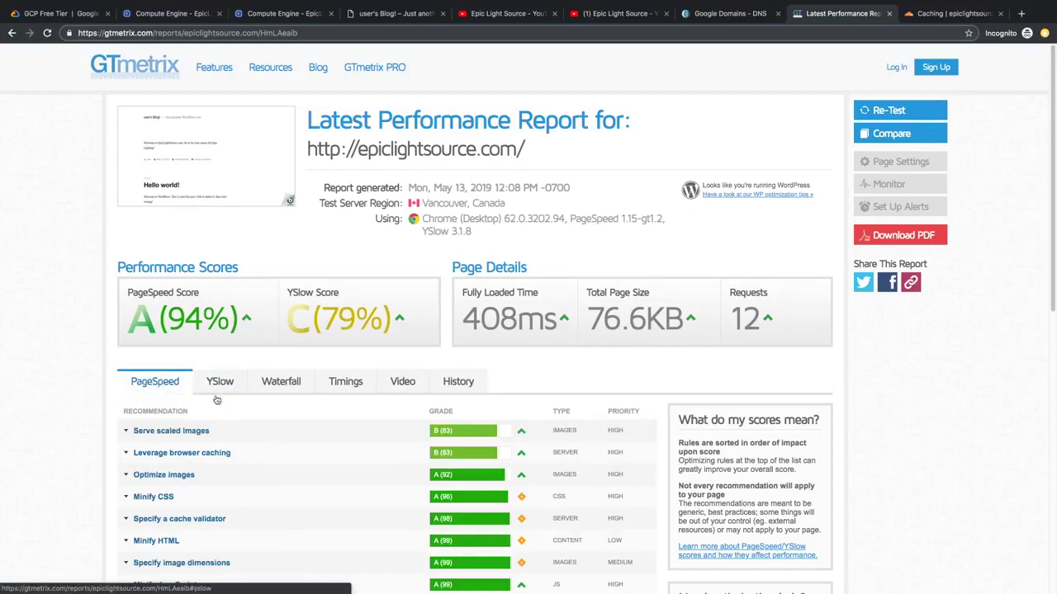
{"action": "left_click", "coordinate": [223, 384]}
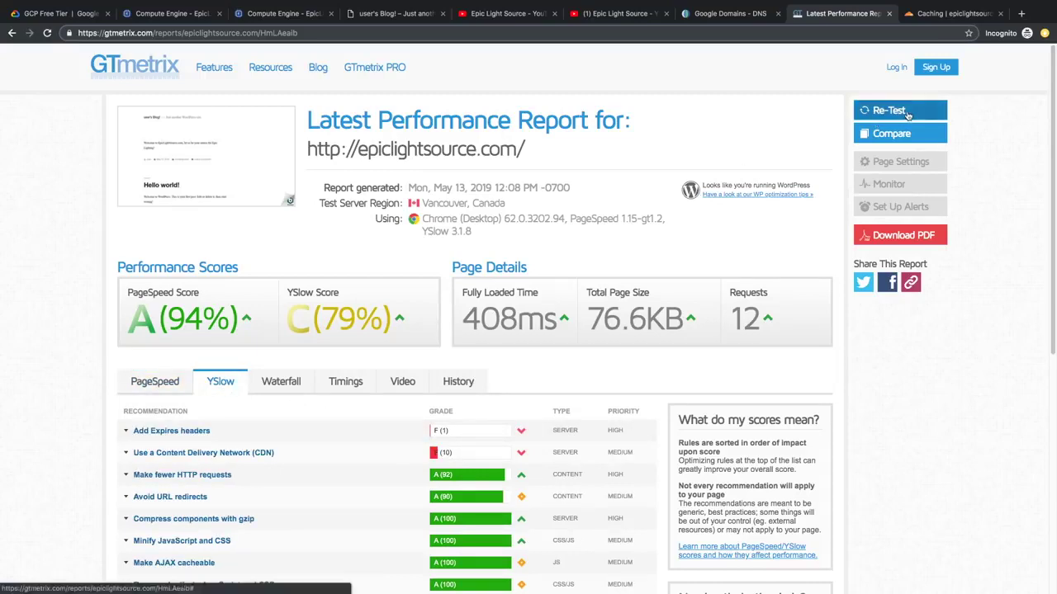
{"action": "left_click", "coordinate": [907, 114]}
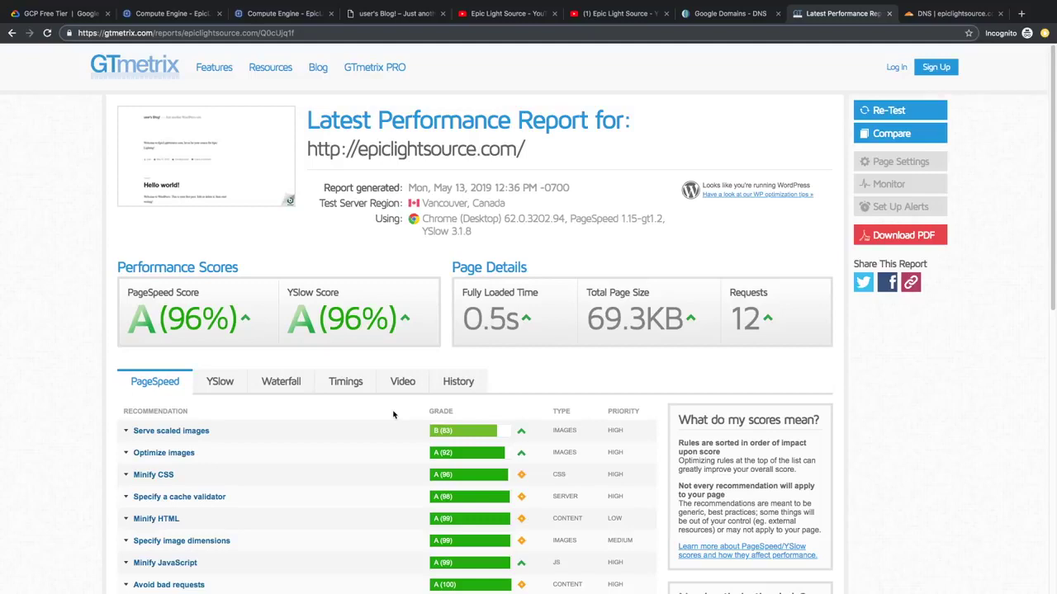
{"action": "left_click", "coordinate": [219, 381]}
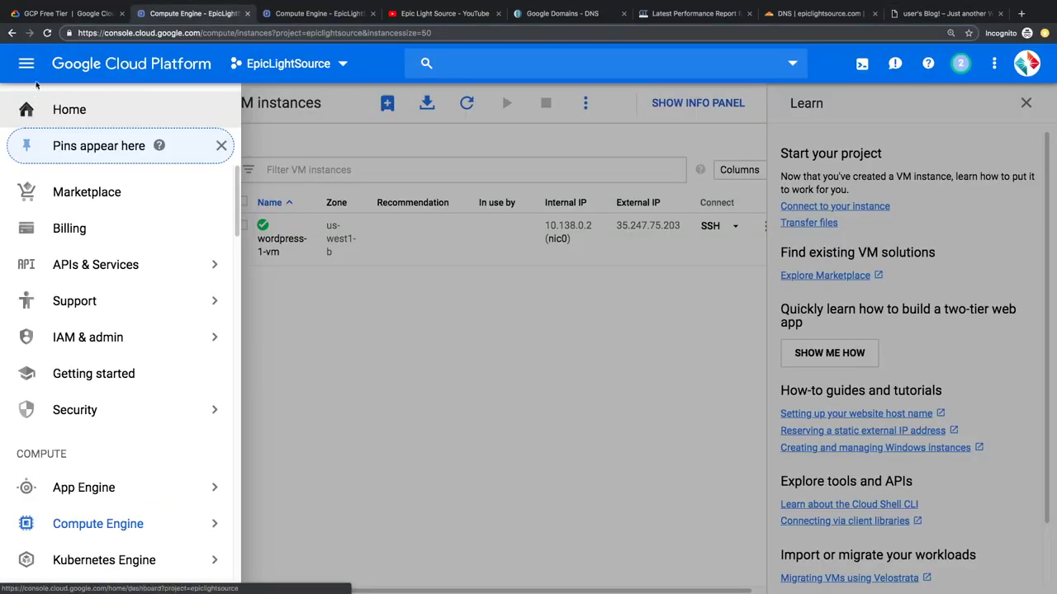
Step: SSH into wordpress-1-vm and run bnconfig --disable_banner 1
{"action": "left_click", "coordinate": [27, 64]}
{"action": "left_click", "coordinate": [28, 66]}
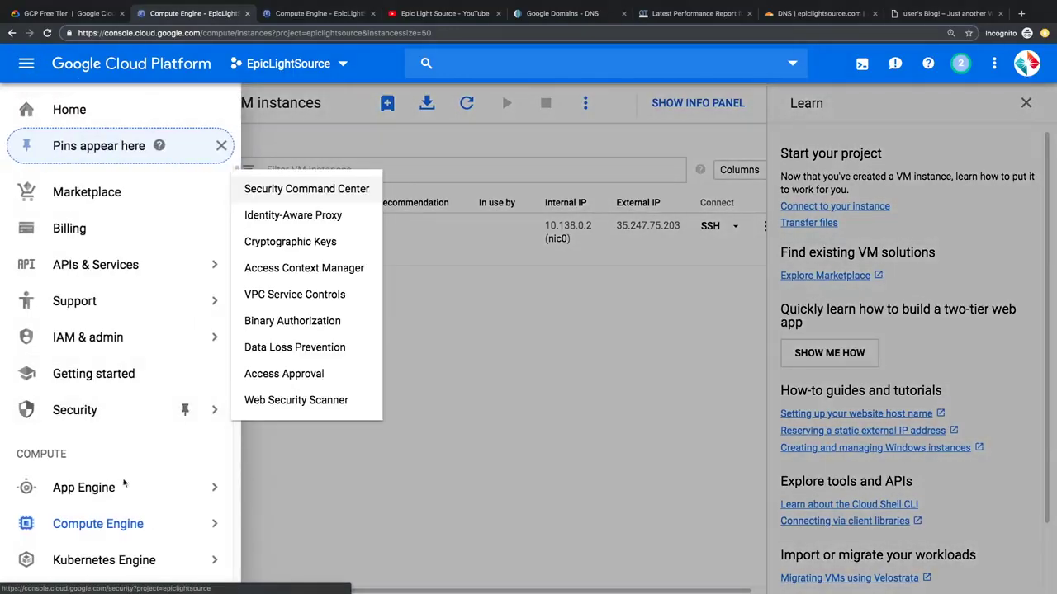
{"action": "mouse_move", "coordinate": [99, 526]}
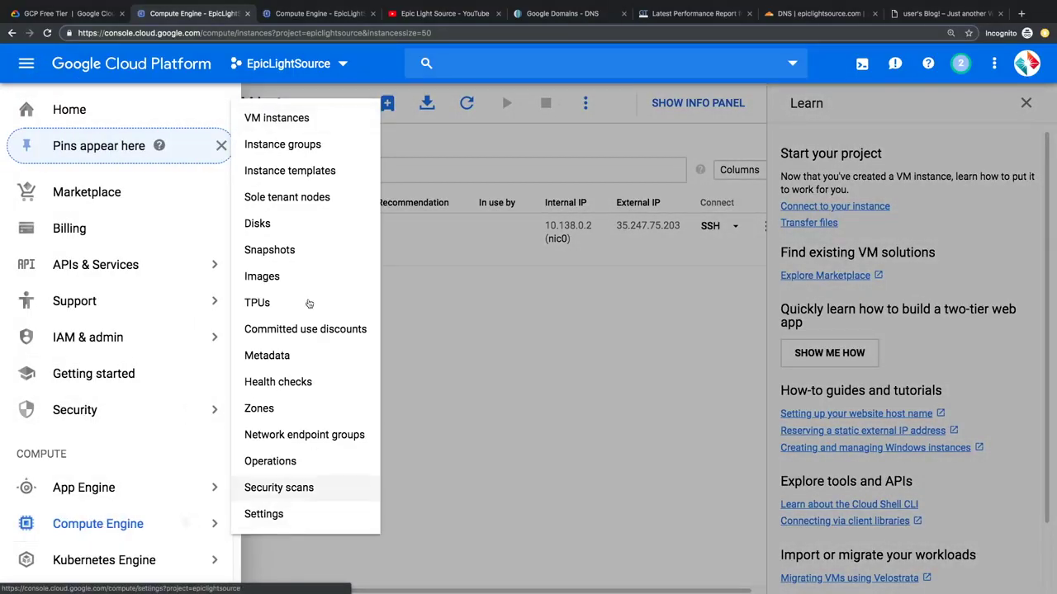
{"action": "left_click", "coordinate": [297, 120]}
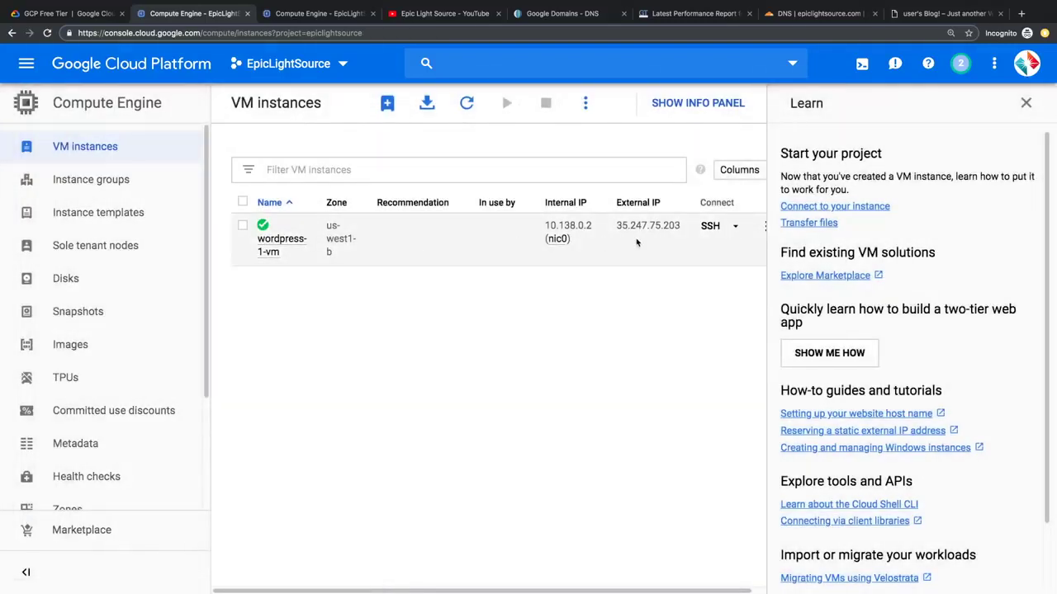
{"action": "left_click", "coordinate": [710, 227]}
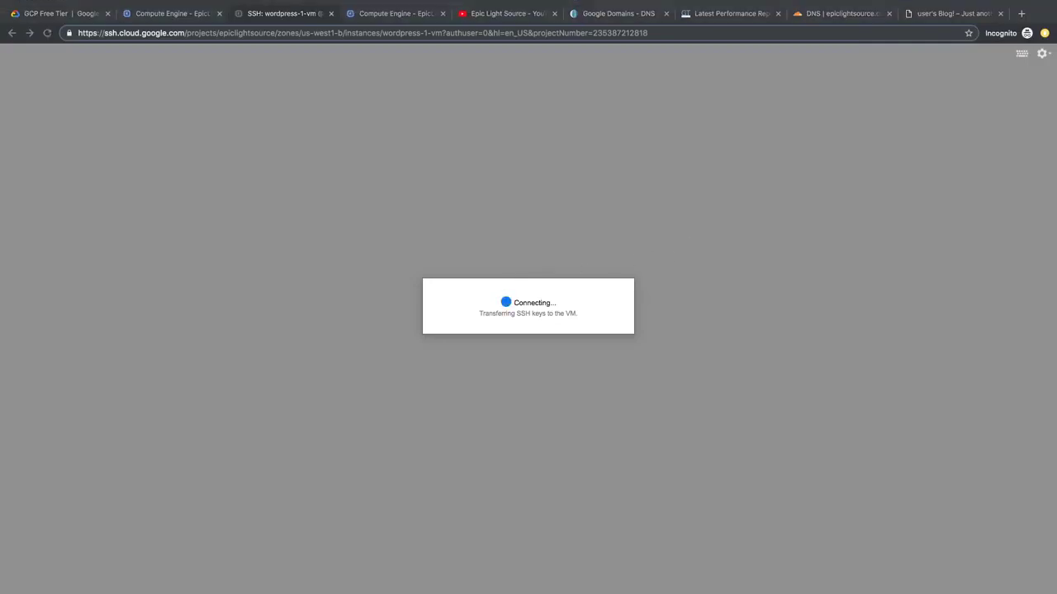
{"action": "type", "text": "sudo"}
{"action": "type", "text": " /opt/bitnami/apps/wordpress/"}
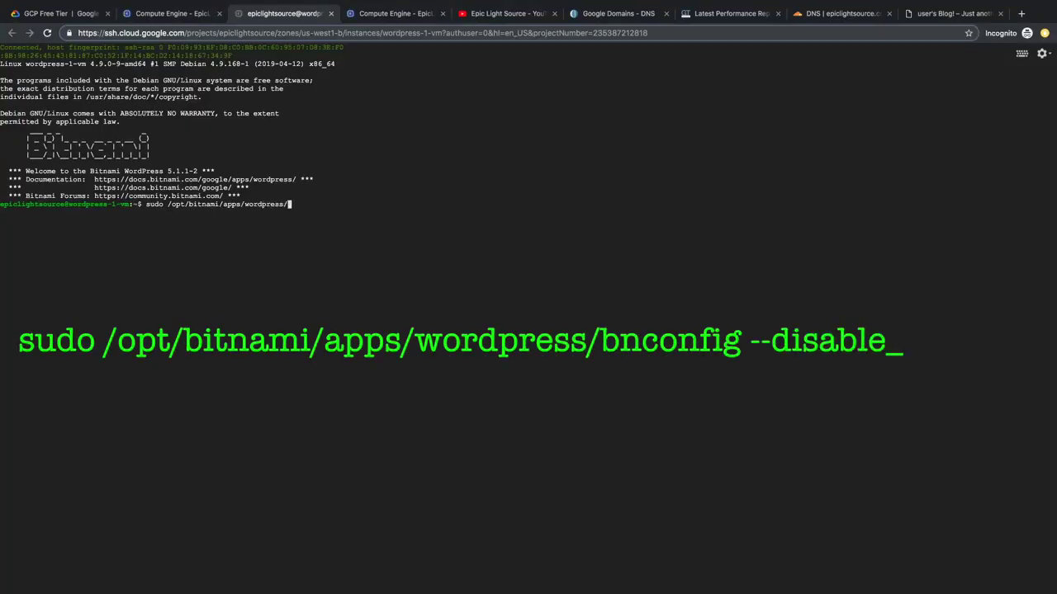
{"action": "type", "text": "bnconfig --disable_banner 1"}
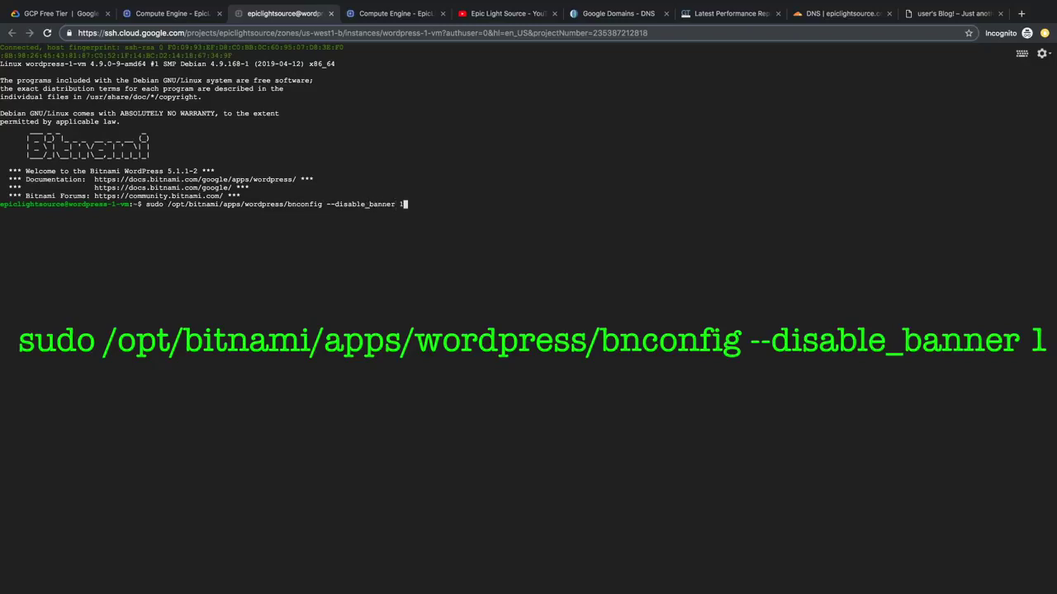
{"action": "key", "text": "Return"}
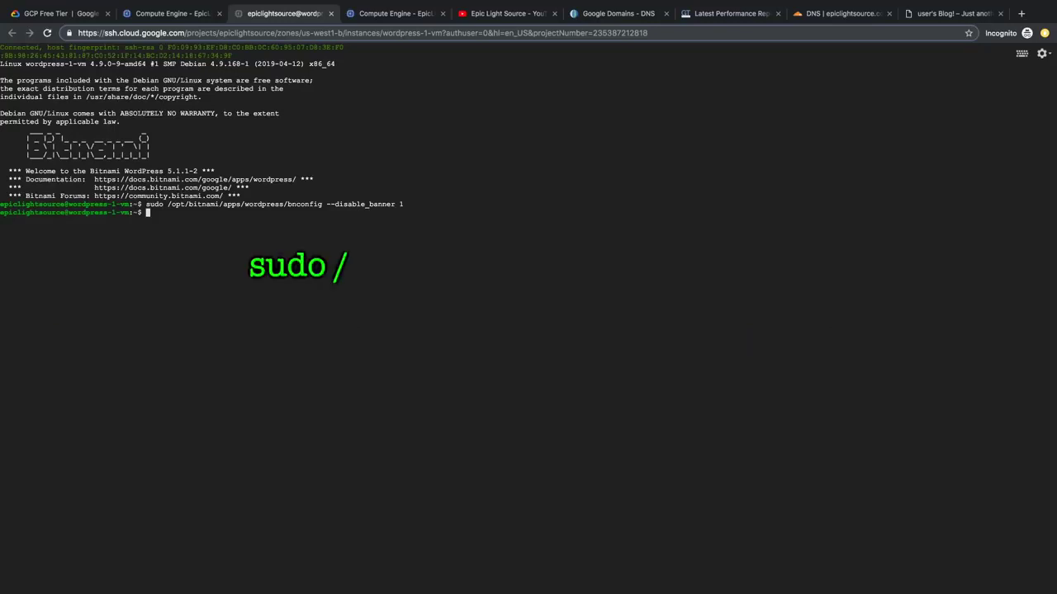
Step: Restart Apache with ctlscript.sh and exit the SSH session
{"action": "type", "text": "sudo"}
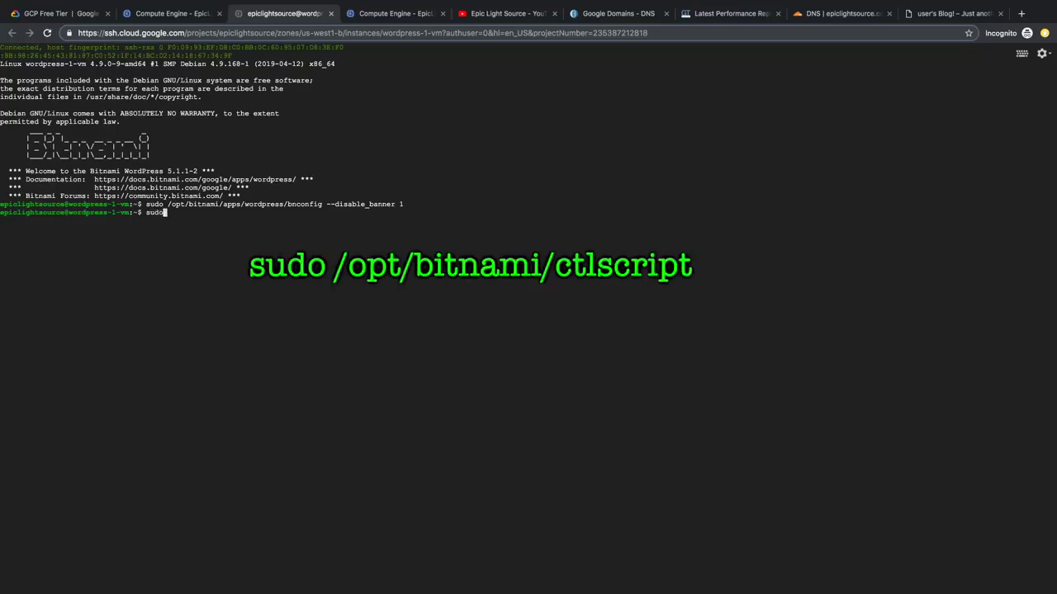
{"action": "type", "text": " /opt/bitnami/ctlscript.sh restart apache"}
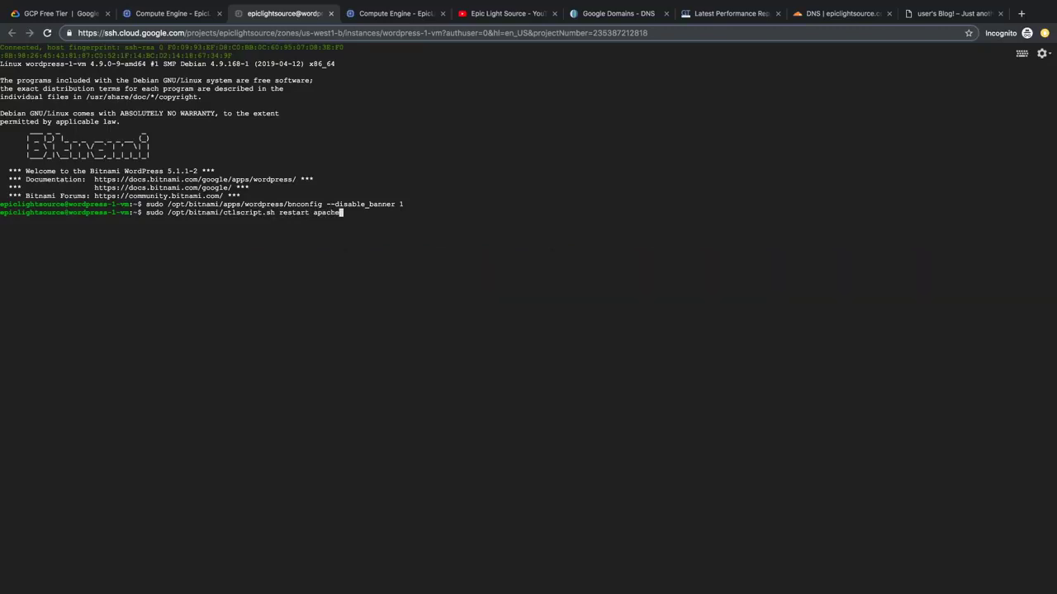
{"action": "key", "text": "Return"}
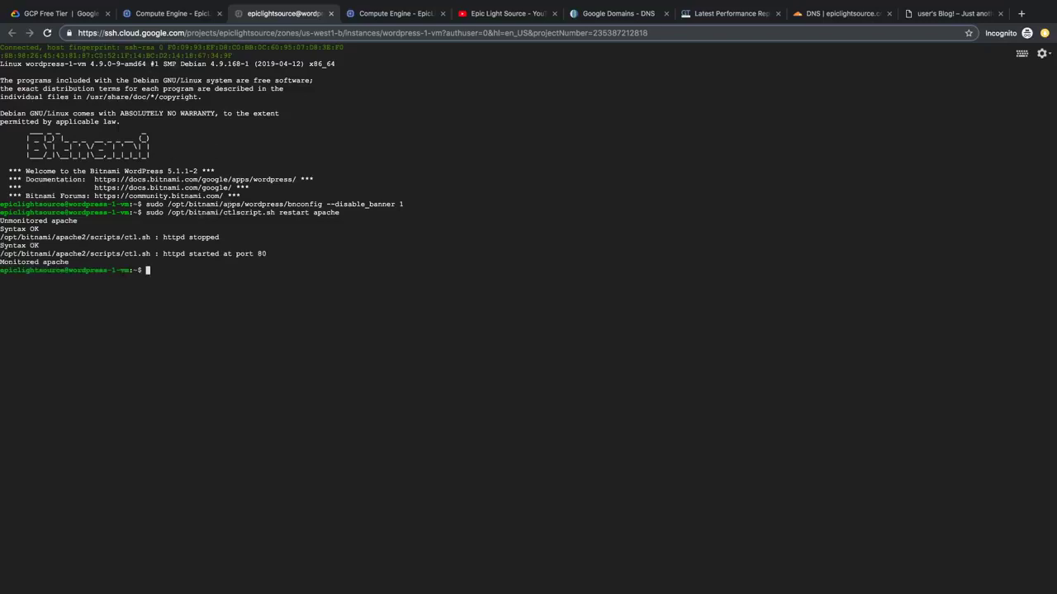
{"action": "type", "text": "exit"}
{"action": "key", "text": "Return"}
{"action": "key", "text": "ctrl+9"}
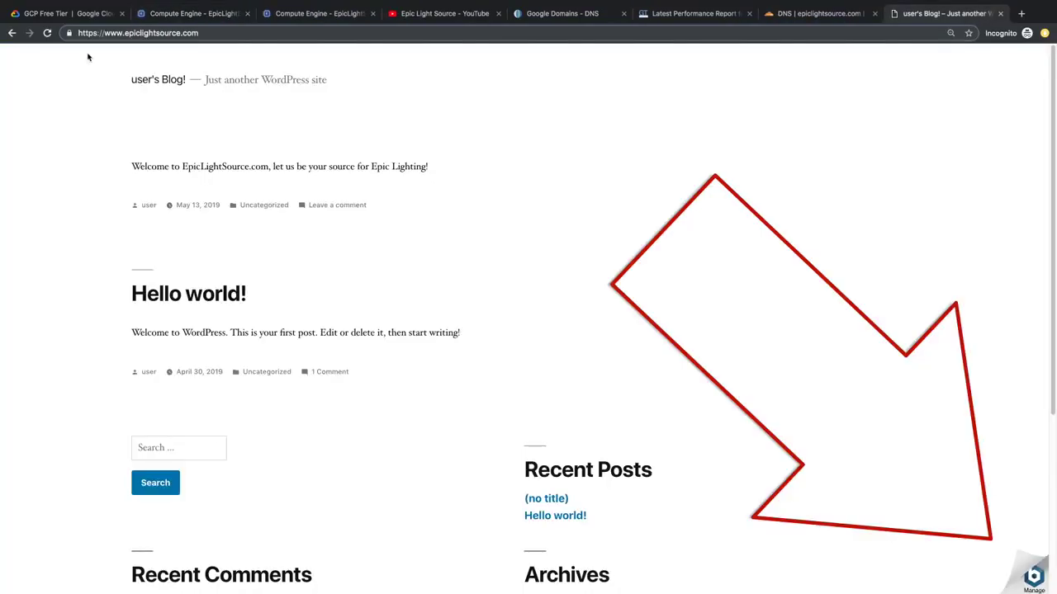
Step: Confirm the Bitnami banner is gone and choose an author in the WordPress content importer
{"action": "left_click", "coordinate": [49, 34]}
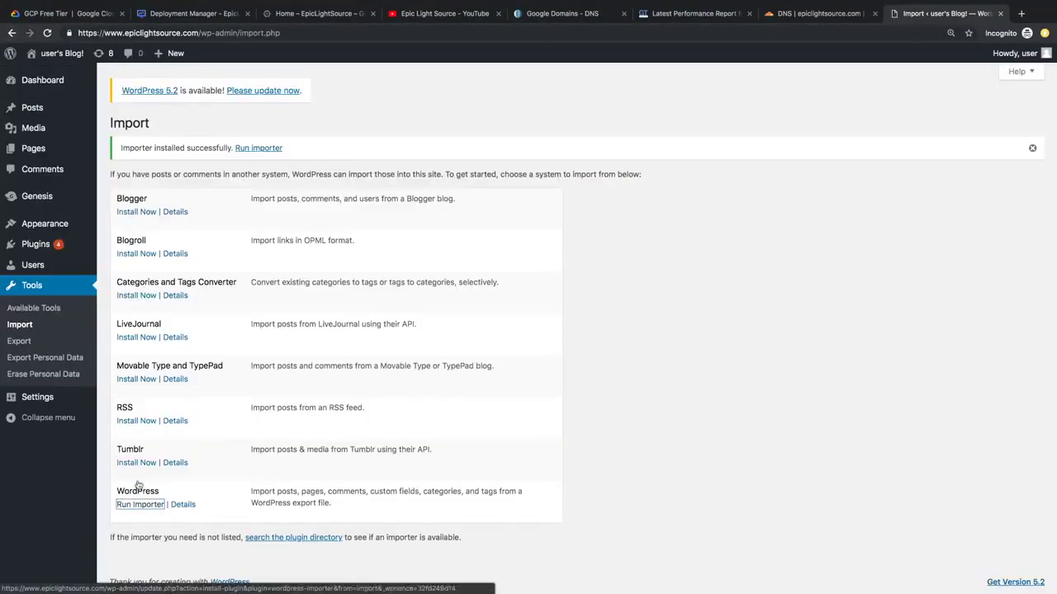
{"action": "left_click", "coordinate": [132, 436]}
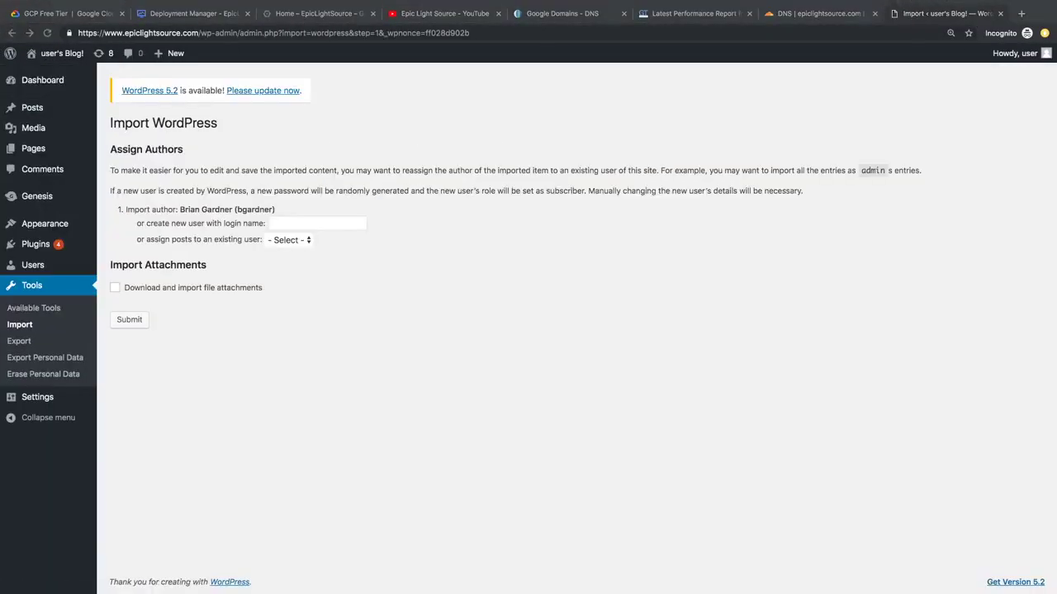
{"action": "left_click", "coordinate": [286, 239]}
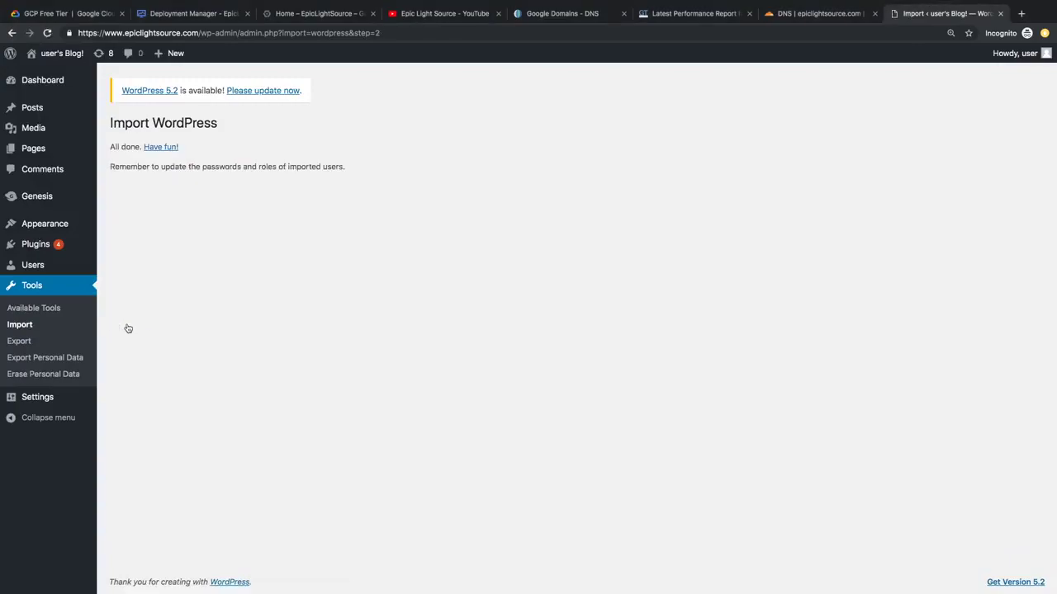
{"action": "left_click", "coordinate": [40, 79]}
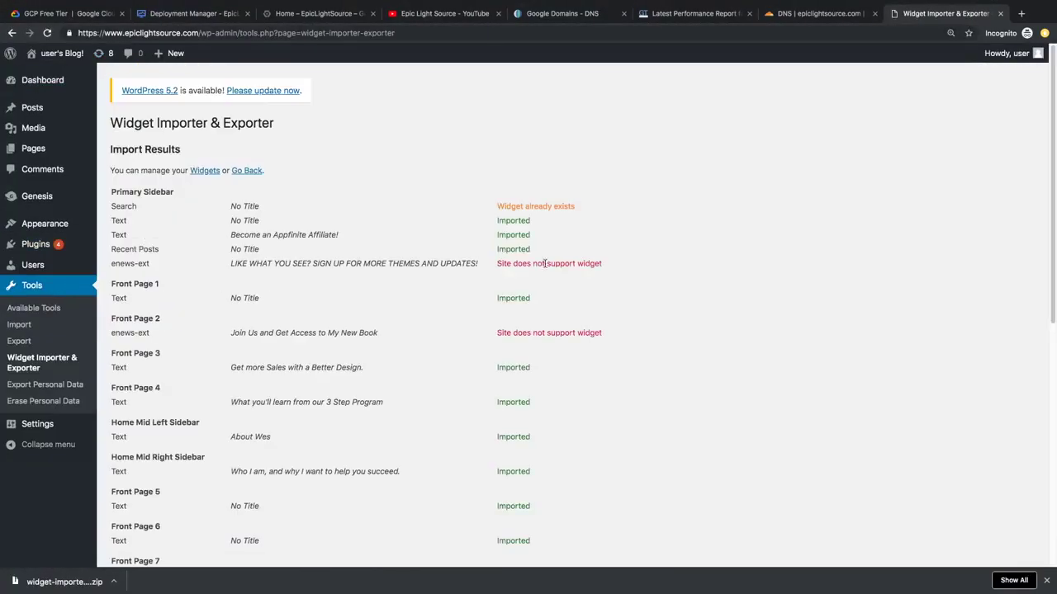
{"action": "scroll", "coordinate": [545, 264], "scroll_direction": "down", "scroll_amount": 6}
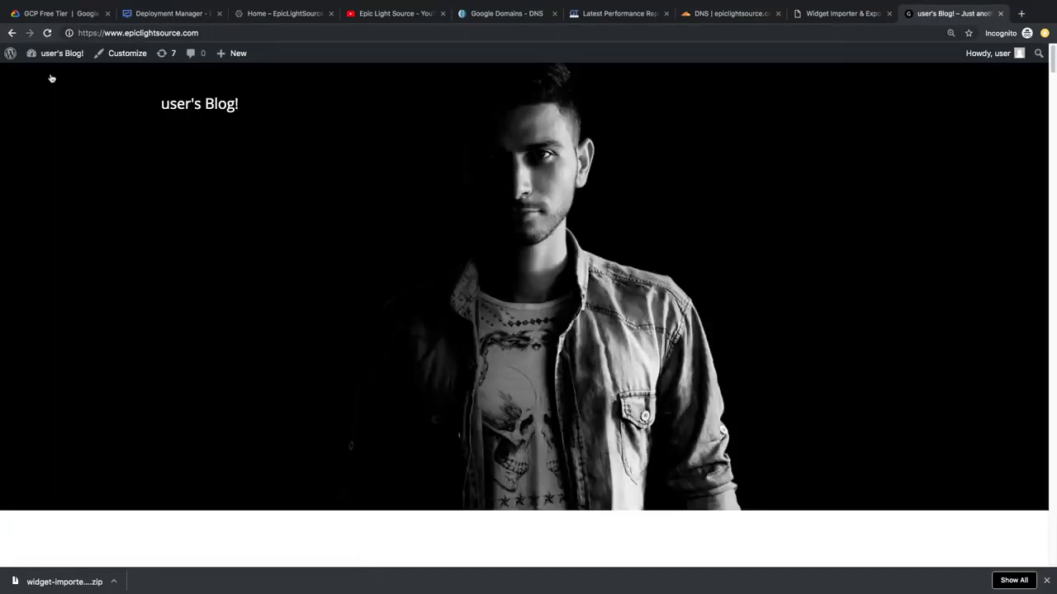
{"action": "scroll", "coordinate": [75, 186], "scroll_direction": "down", "scroll_amount": 10}
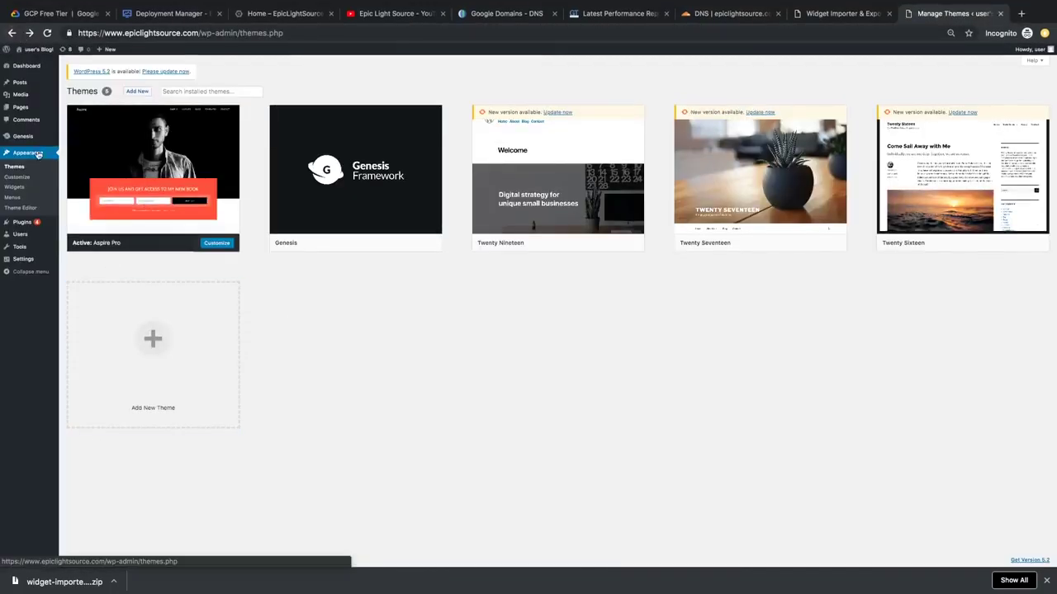
Step: Browse the live front page from the dashboard and follow the appfinite link
{"action": "left_click", "coordinate": [26, 65]}
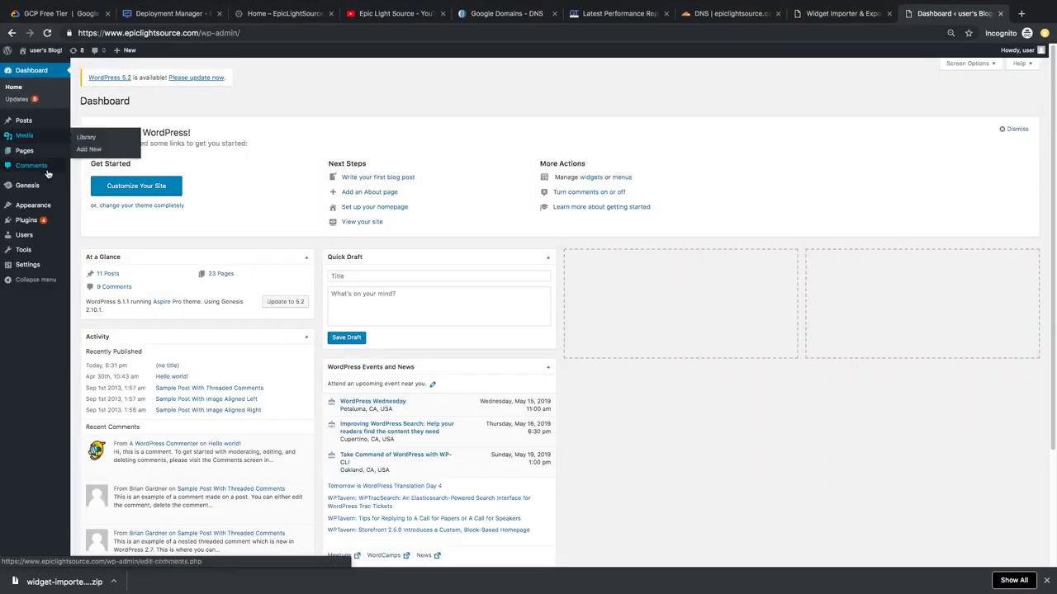
{"action": "left_click", "coordinate": [39, 49]}
{"action": "scroll", "coordinate": [264, 326], "scroll_direction": "down", "scroll_amount": 20}
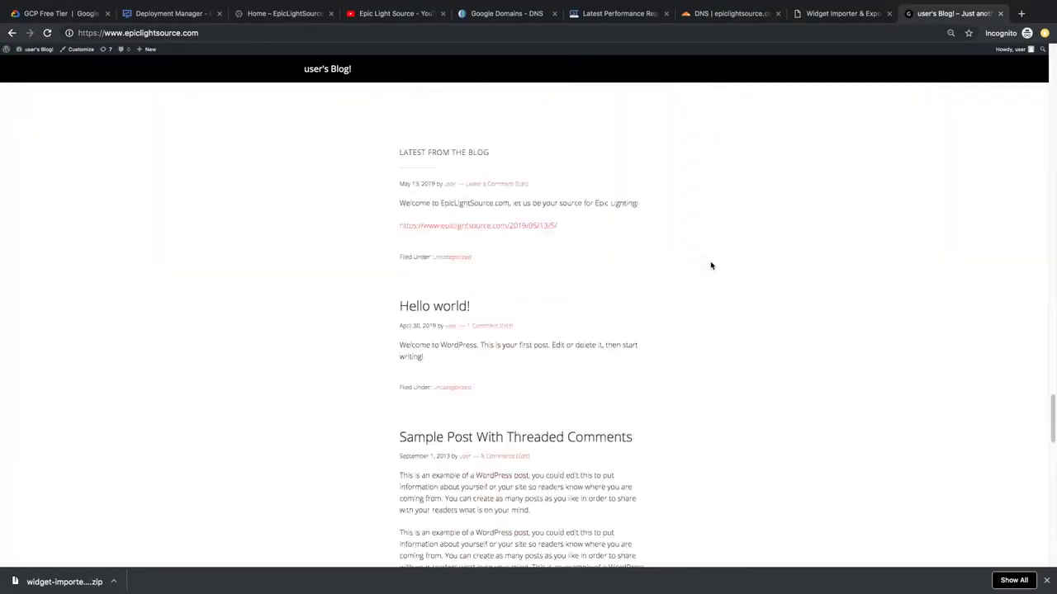
{"action": "scroll", "coordinate": [710, 265], "scroll_direction": "up", "scroll_amount": 20}
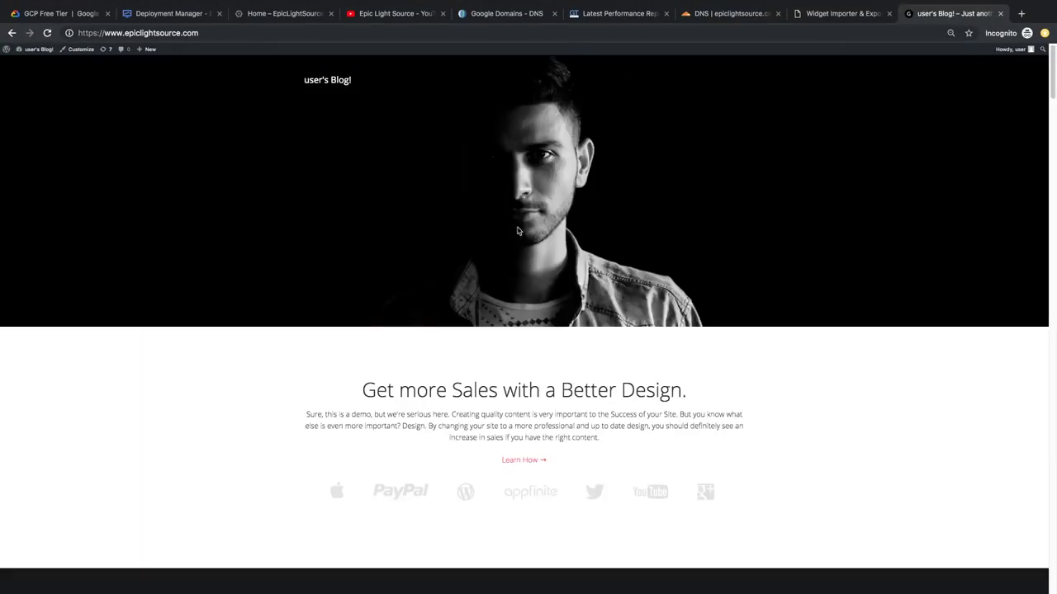
{"action": "left_click", "coordinate": [402, 435]}
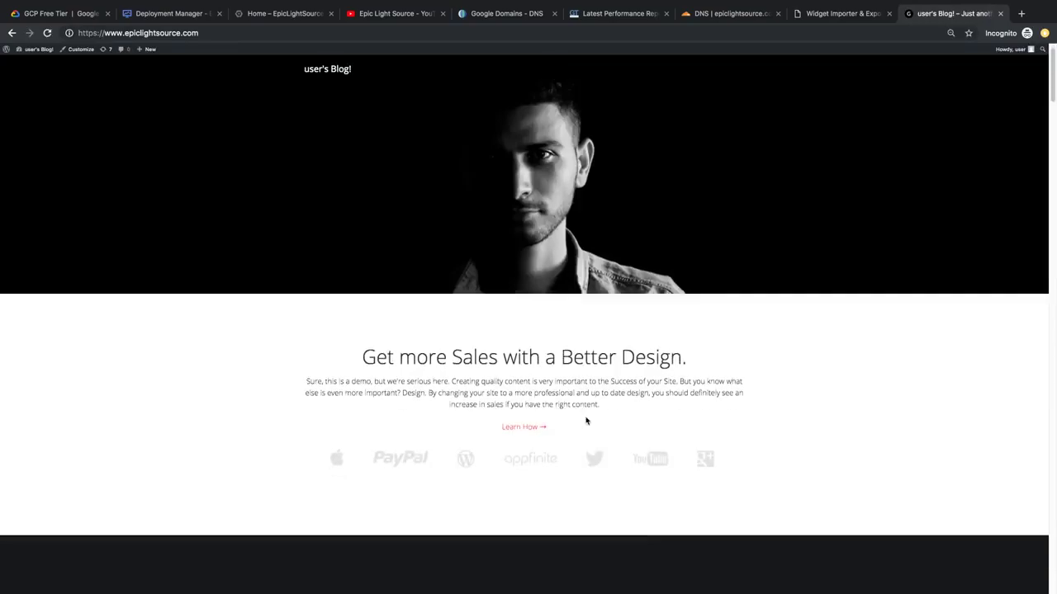
{"action": "scroll", "coordinate": [516, 372], "scroll_direction": "down", "scroll_amount": 10}
{"action": "scroll", "coordinate": [445, 374], "scroll_direction": "down", "scroll_amount": 5}
{"action": "scroll", "coordinate": [231, 165], "scroll_direction": "up", "scroll_amount": 20}
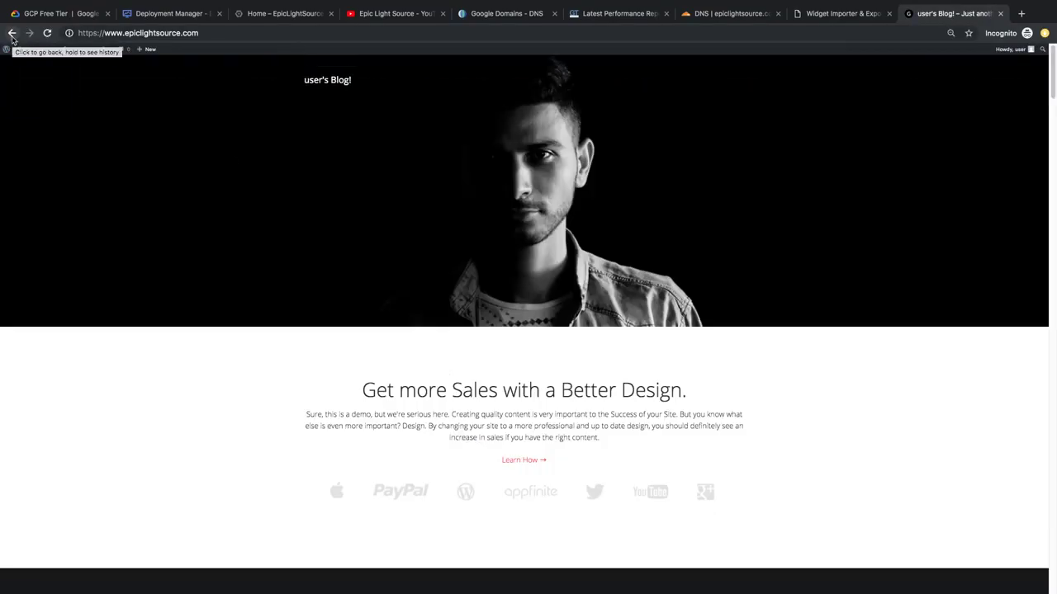
Step: Log out of WordPress and load epiclightsource.com as a logged-out visitor
{"action": "left_click", "coordinate": [12, 33]}
{"action": "mouse_move", "coordinate": [1016, 49]}
{"action": "left_click", "coordinate": [991, 90]}
{"action": "left_click", "coordinate": [764, 33]}
{"action": "type", "text": "epiclightsource.com"}
{"action": "key", "text": "Return"}
{"action": "scroll", "coordinate": [628, 360], "scroll_direction": "down", "scroll_amount": 20}
{"action": "scroll", "coordinate": [269, 170], "scroll_direction": "up", "scroll_amount": 20}
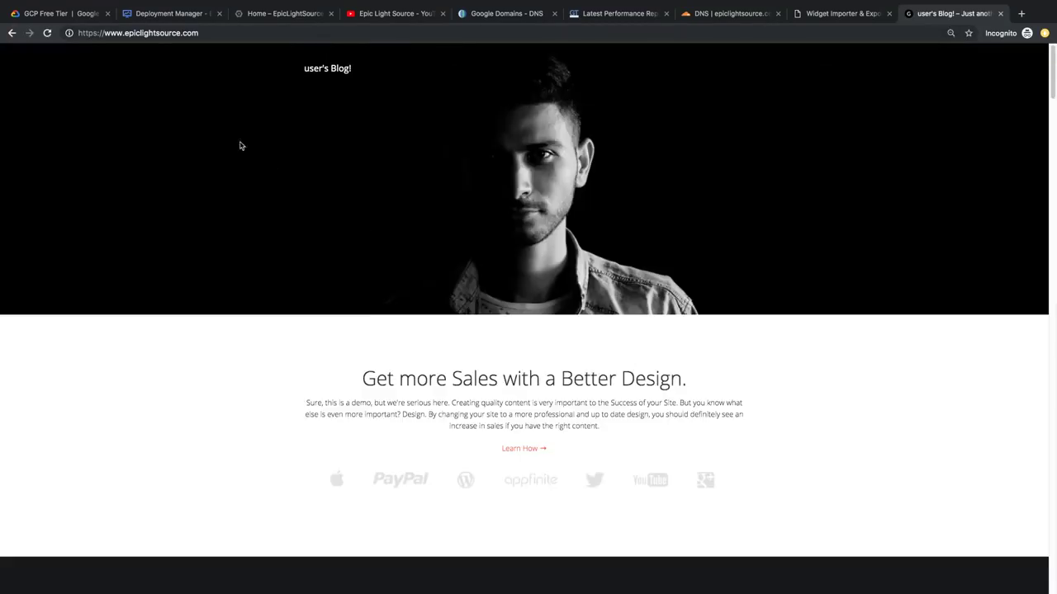
Step: Check the site's secure connection details, then load the /wp login page
{"action": "left_click", "coordinate": [68, 33]}
{"action": "scroll", "coordinate": [528, 330], "scroll_direction": "down", "scroll_amount": 10}
{"action": "right_click", "coordinate": [632, 459]}
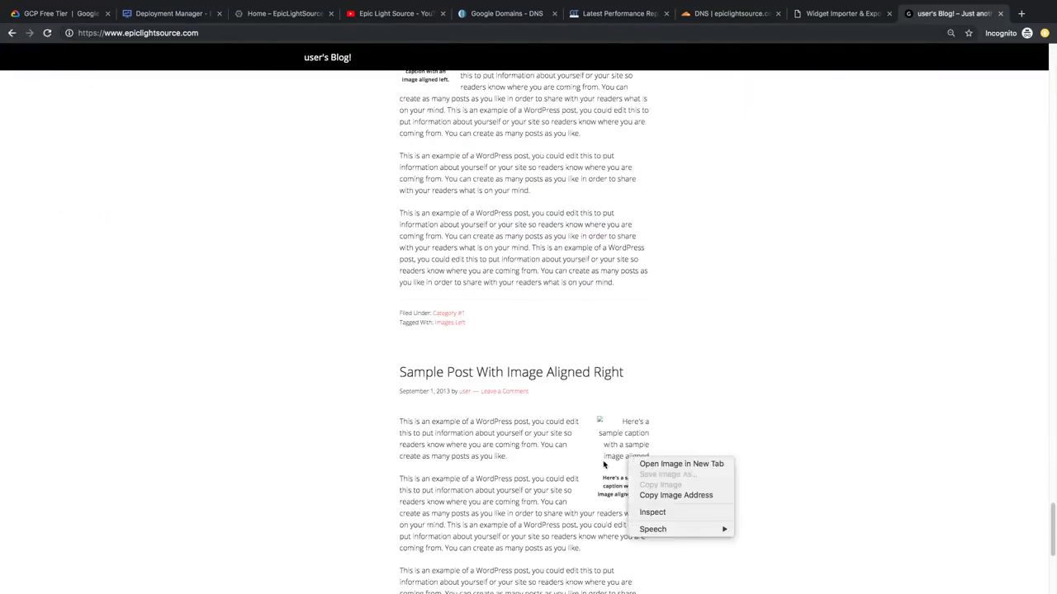
{"action": "key", "text": "Escape"}
{"action": "scroll", "coordinate": [529, 331], "scroll_direction": "up", "scroll_amount": 8}
{"action": "left_click", "coordinate": [218, 54]}
{"action": "type", "text": "wp"}
{"action": "key", "text": "Return"}
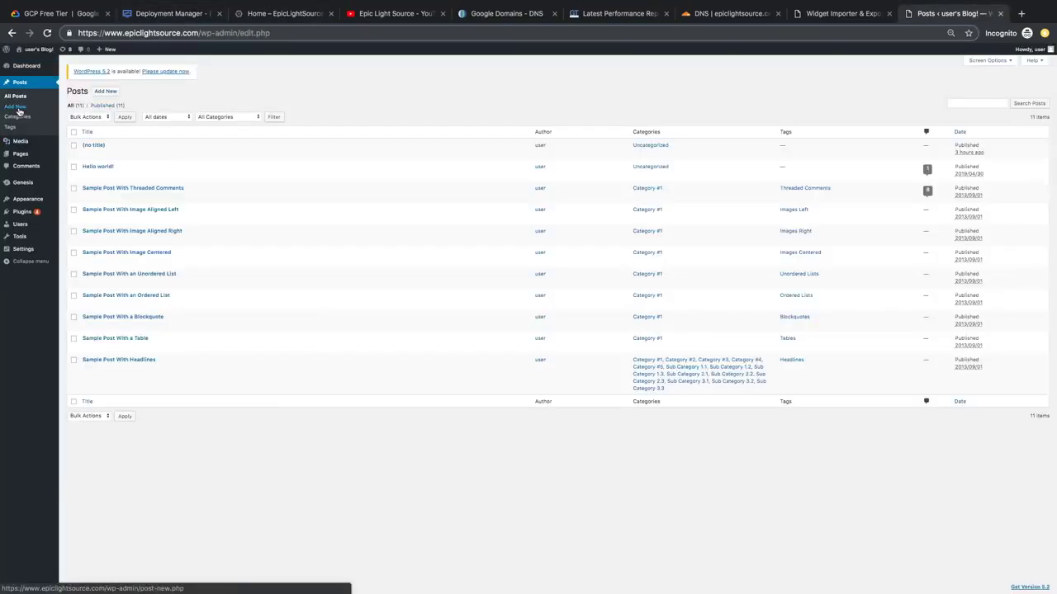
Step: Move the three selected image posts to the Trash with the Move to Trash bulk action
{"action": "left_click", "coordinate": [73, 208]}
{"action": "left_click", "coordinate": [74, 230]}
{"action": "left_click", "coordinate": [74, 252]}
{"action": "left_click", "coordinate": [89, 116]}
{"action": "left_click", "coordinate": [89, 132]}
{"action": "left_click", "coordinate": [125, 116]}
Step: Log out of WordPress and look over the resulting page
{"action": "mouse_move", "coordinate": [1034, 51]}
{"action": "left_click", "coordinate": [1005, 86]}
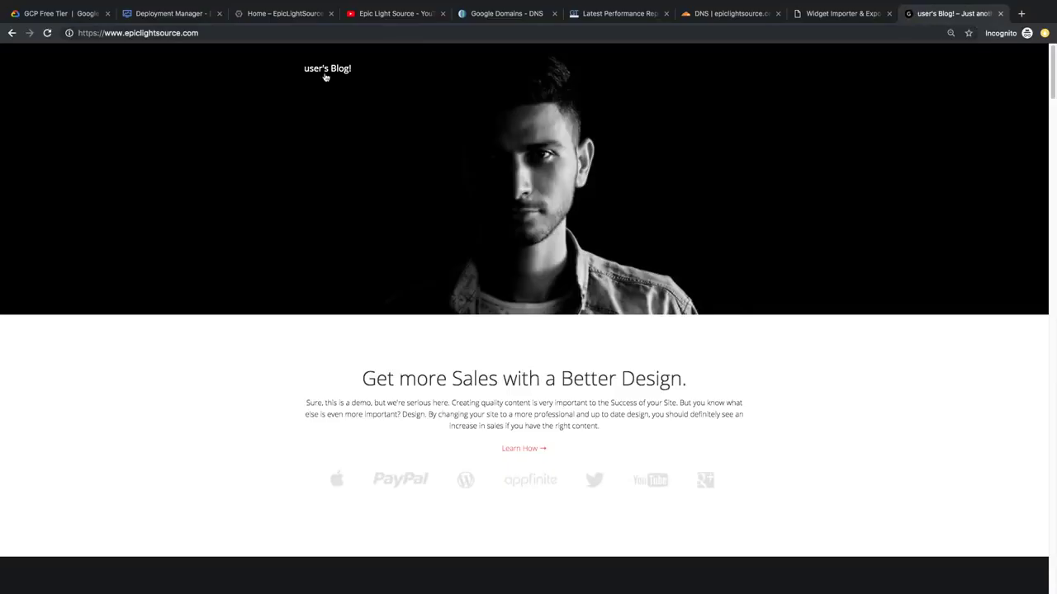
{"action": "scroll", "coordinate": [318, 87], "scroll_direction": "down", "scroll_amount": 10}
{"action": "scroll", "coordinate": [312, 95], "scroll_direction": "up", "scroll_amount": 10}
Step: Inspect the site's connection details, page source, and DevTools Network and Security panels
{"action": "left_click", "coordinate": [66, 33]}
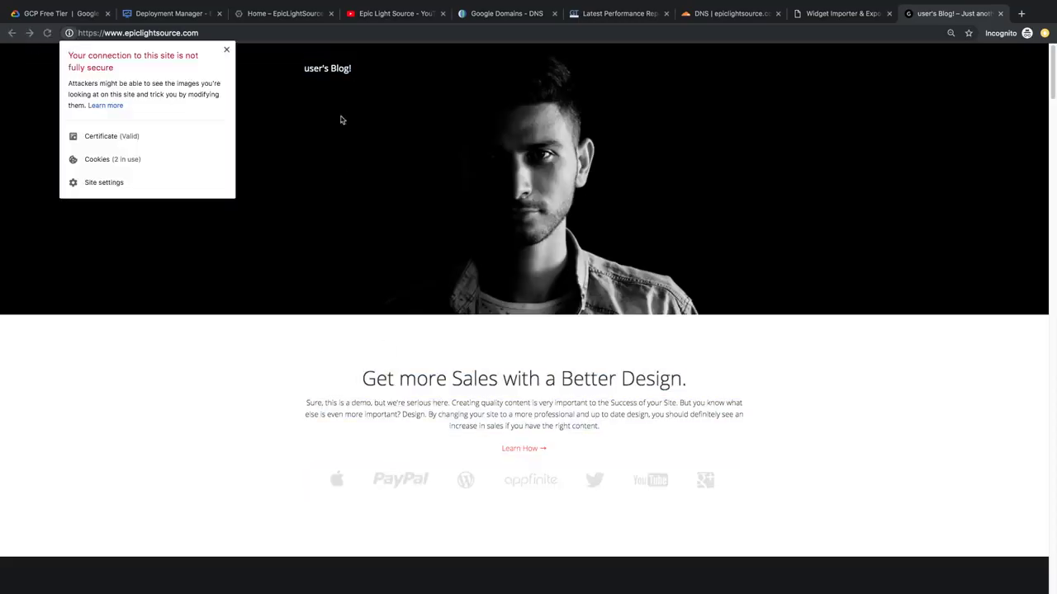
{"action": "key", "text": "super+alt+u"}
{"action": "key", "text": "super+alt+i"}
{"action": "left_click", "coordinate": [804, 50]}
{"action": "left_click", "coordinate": [977, 51]}
{"action": "left_click", "coordinate": [691, 50]}
{"action": "key", "text": "super+w"}
Step: Scroll the home page and view its 'not fully secure' connection details
{"action": "scroll", "coordinate": [387, 235], "scroll_direction": "down", "scroll_amount": 20}
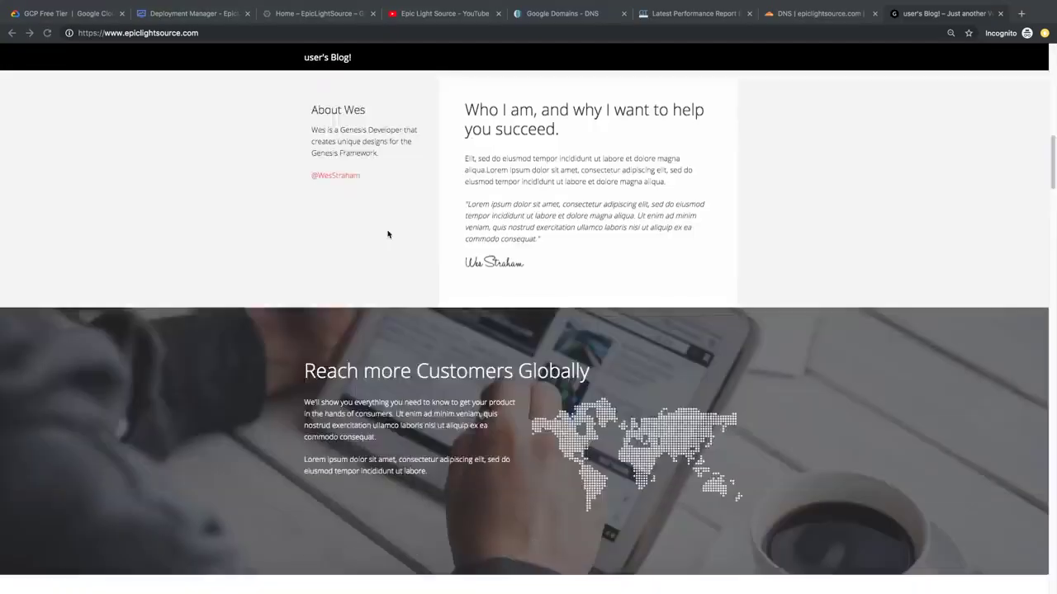
{"action": "scroll", "coordinate": [387, 234], "scroll_direction": "down", "scroll_amount": 15}
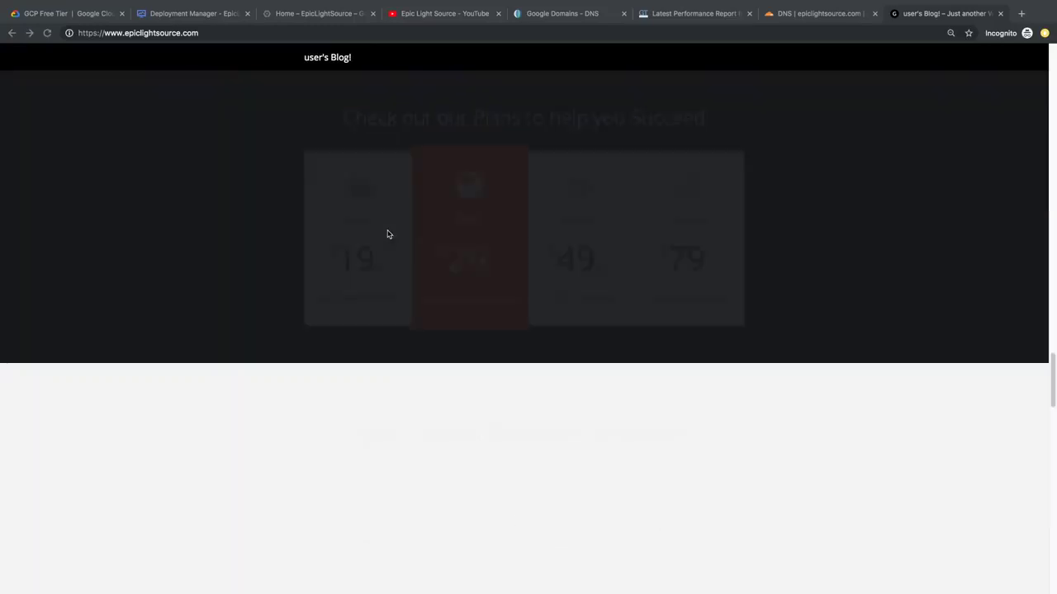
{"action": "scroll", "coordinate": [387, 234], "scroll_direction": "up", "scroll_amount": 15}
{"action": "scroll", "coordinate": [387, 233], "scroll_direction": "up", "scroll_amount": 15}
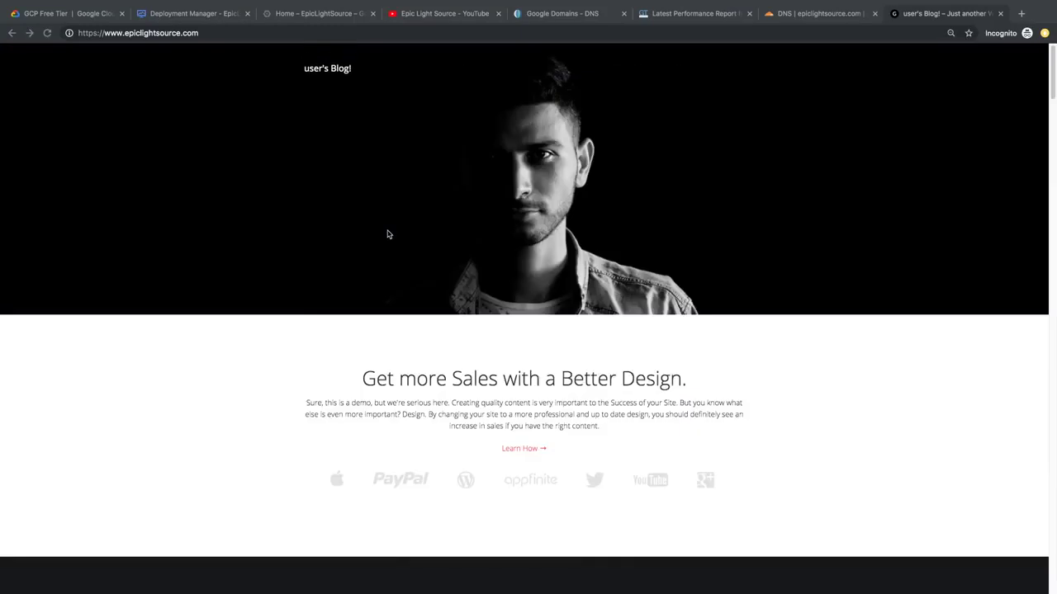
{"action": "left_click", "coordinate": [69, 33]}
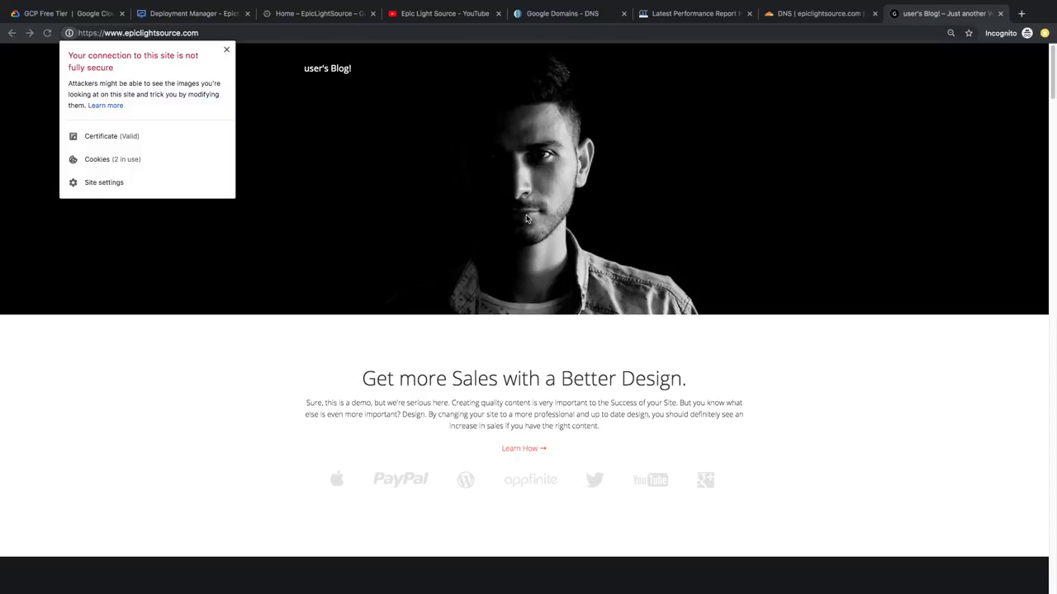
Step: Inspect the page, search the markup for 'htt', and select the insecure http image element
{"action": "right_click", "coordinate": [527, 219]}
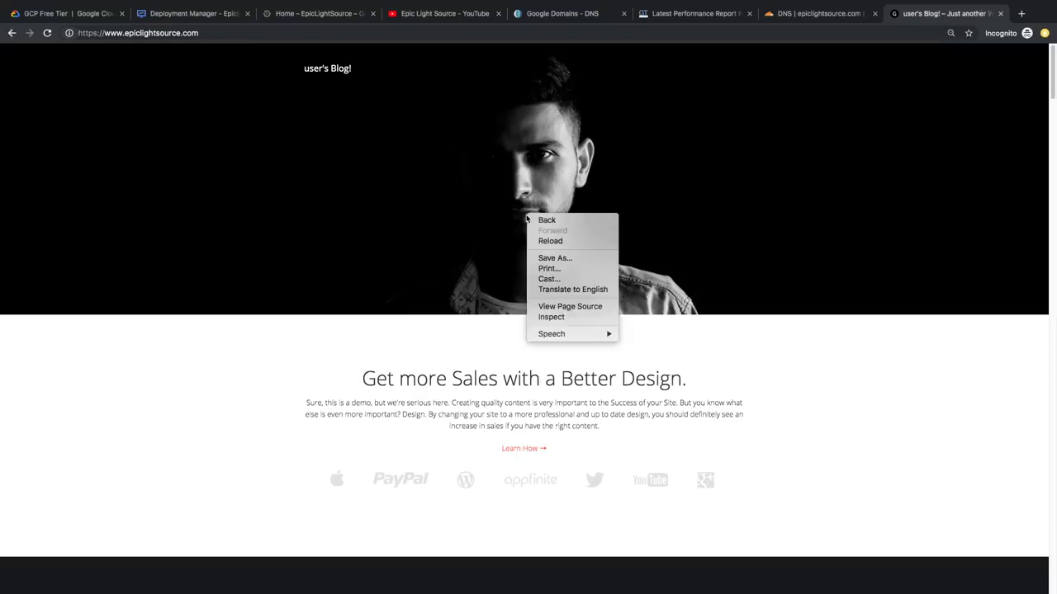
{"action": "left_click", "coordinate": [560, 321]}
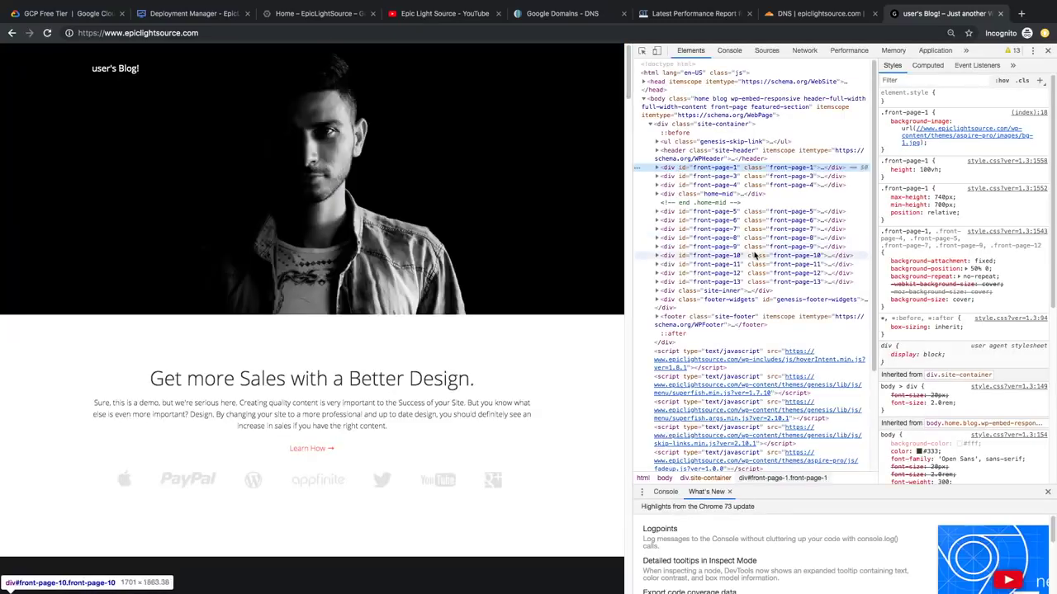
{"action": "key", "text": "ctrl+f"}
{"action": "type", "text": "htt"}
{"action": "key", "text": "Return"}
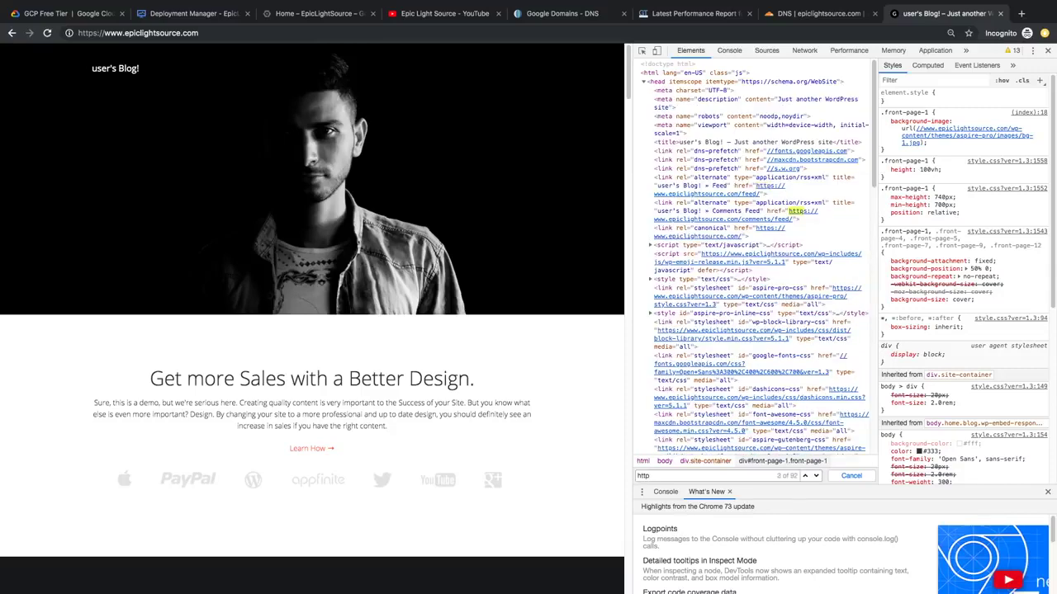
{"action": "key", "text": "Return"}
{"action": "key", "text": "Return"}
{"action": "key", "text": "Return"}
{"action": "key", "text": "Return"}
{"action": "key", "text": "Return"}
{"action": "key", "text": "Return"}
{"action": "key", "text": "Return"}
{"action": "key", "text": "Return"}
{"action": "key", "text": "Return"}
{"action": "key", "text": "Return"}
{"action": "key", "text": "Return"}
{"action": "key", "text": "Return"}
{"action": "key", "text": "Return"}
{"action": "key", "text": "Return"}
{"action": "key", "text": "Return"}
{"action": "key", "text": "Return"}
{"action": "key", "text": "Return"}
{"action": "key", "text": "Return"}
{"action": "key", "text": "Return"}
{"action": "key", "text": "Return"}
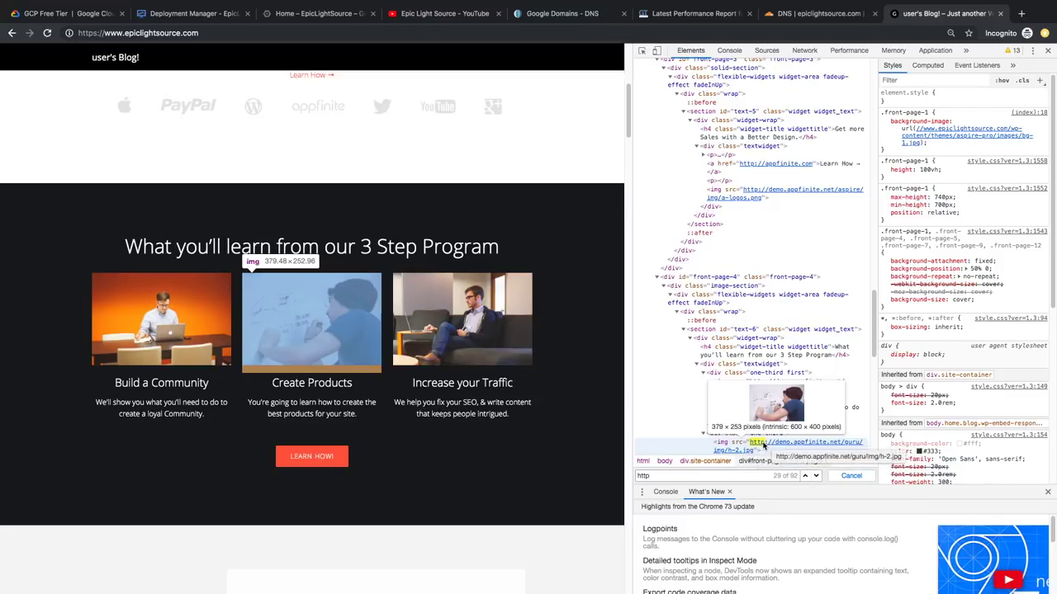
{"action": "left_click", "coordinate": [753, 452]}
Step: Open the demo.appfinite.net h-2.jpg image in a new tab and load it over https
{"action": "scroll", "coordinate": [755, 430], "scroll_direction": "down", "scroll_amount": 2}
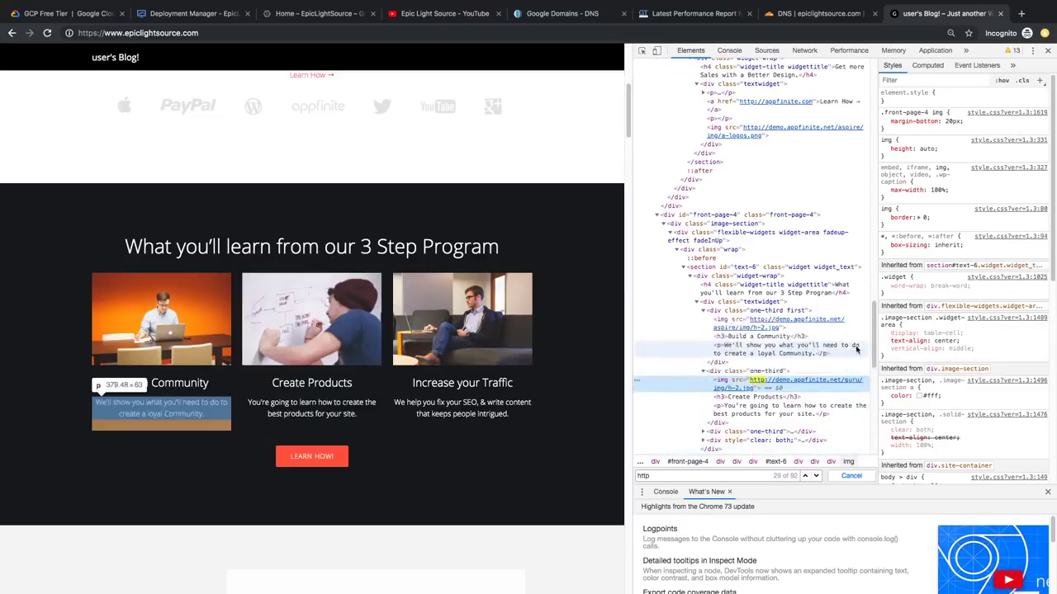
{"action": "left_click", "coordinate": [753, 386]}
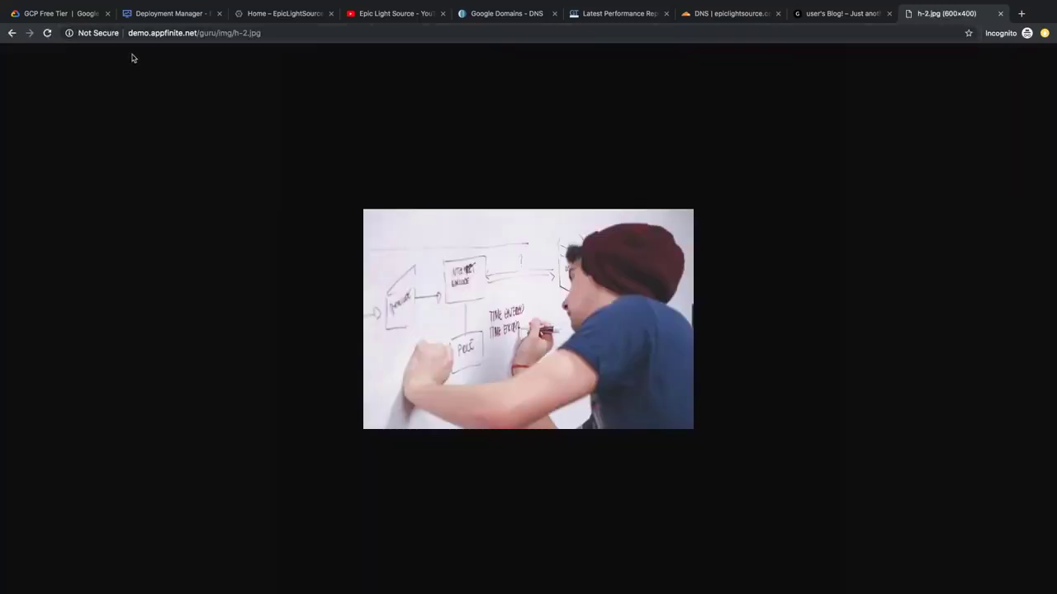
{"action": "key", "text": "super+l"}
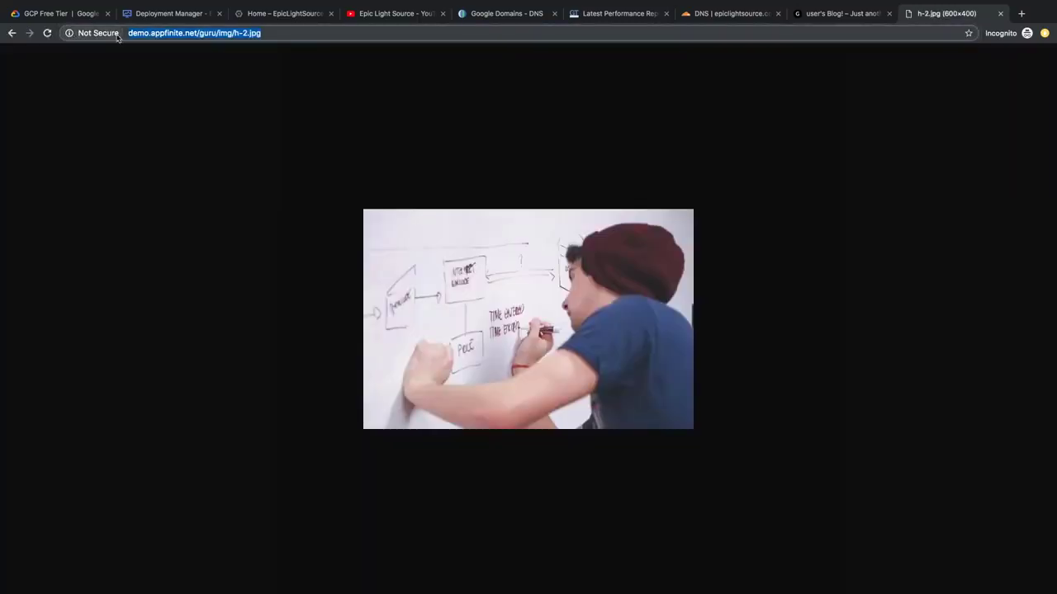
{"action": "type", "text": "http://demo.appfinite.net/guru/img/h-2.jpg"}
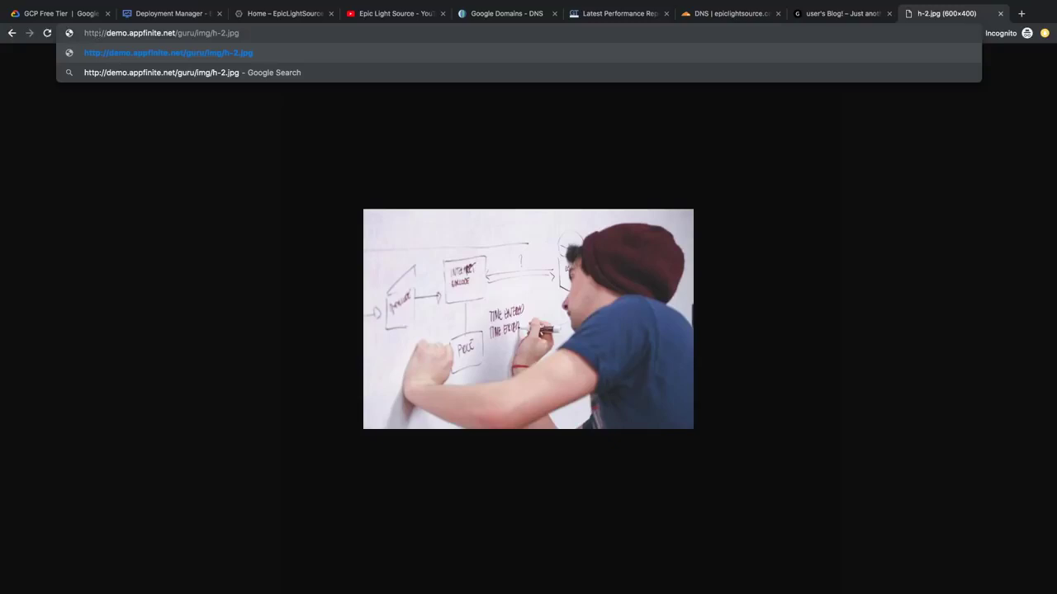
{"action": "left_click", "coordinate": [100, 33]}
{"action": "type", "text": "s"}
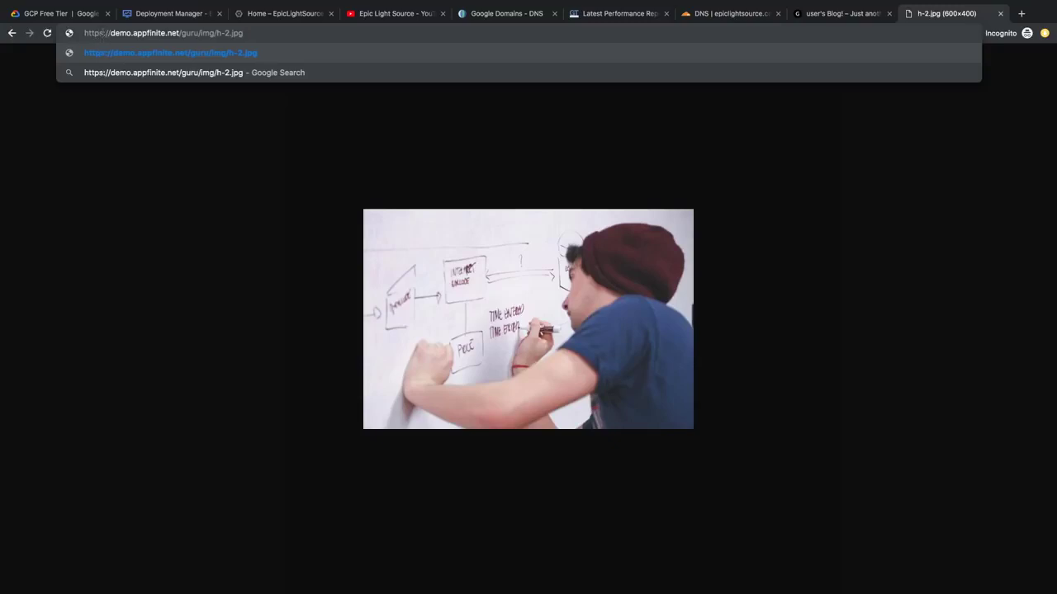
{"action": "key", "text": "Return"}
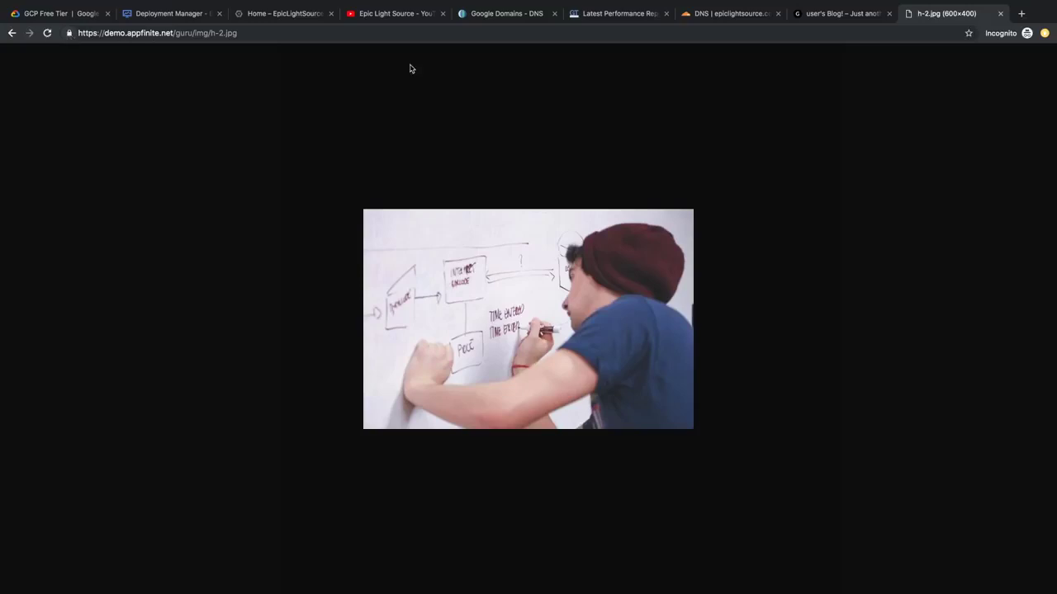
{"action": "left_click", "coordinate": [838, 14]}
{"action": "left_click", "coordinate": [202, 33]}
Step: Open epiclightsource.com/wp-admin and sign in using the deployment's admin password
{"action": "type", "text": "wp-admin"}
{"action": "key", "text": "Return"}
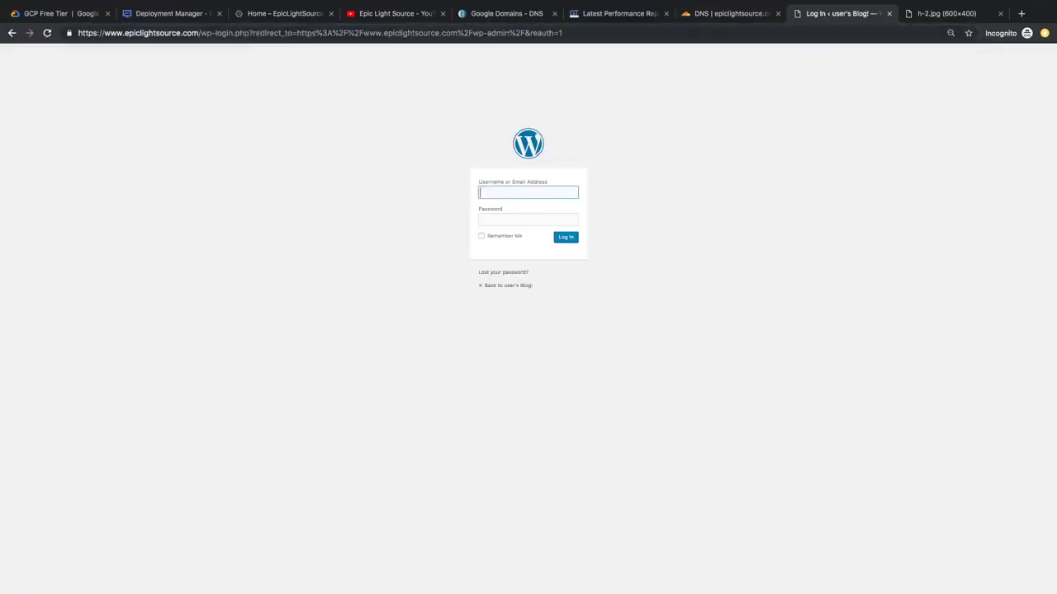
{"action": "left_click", "coordinate": [180, 15]}
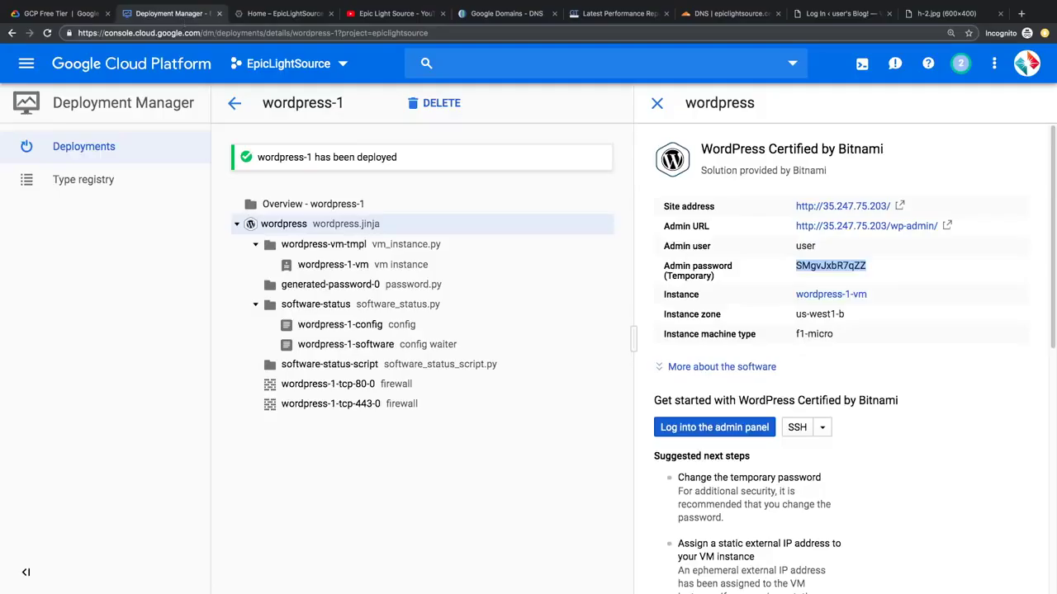
{"action": "left_click", "coordinate": [285, 14]}
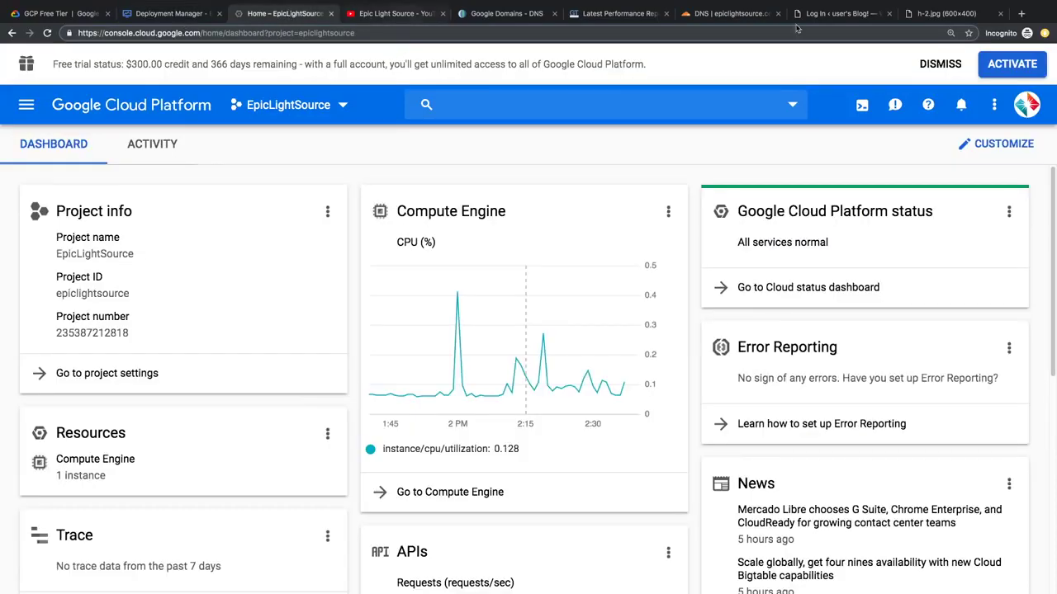
{"action": "left_click", "coordinate": [838, 13]}
{"action": "left_click", "coordinate": [542, 224]}
{"action": "key", "text": "ctrl+v"}
{"action": "left_click", "coordinate": [566, 237]}
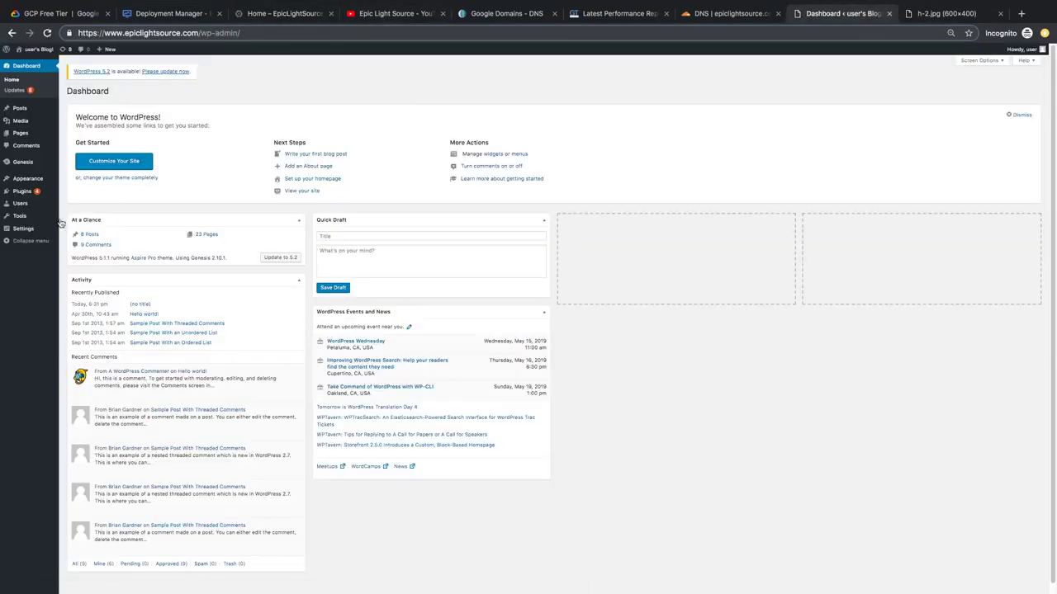
Step: Search Add New plugins for 'htt' and activate Really Simple SSL
{"action": "left_click", "coordinate": [23, 192]}
{"action": "left_click", "coordinate": [112, 91]}
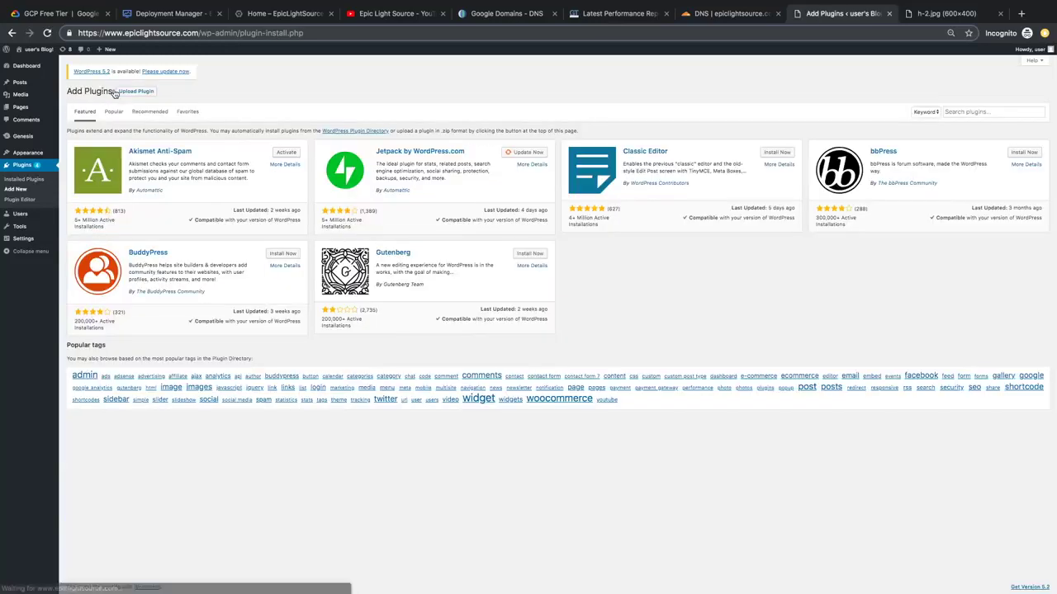
{"action": "left_click", "coordinate": [974, 113]}
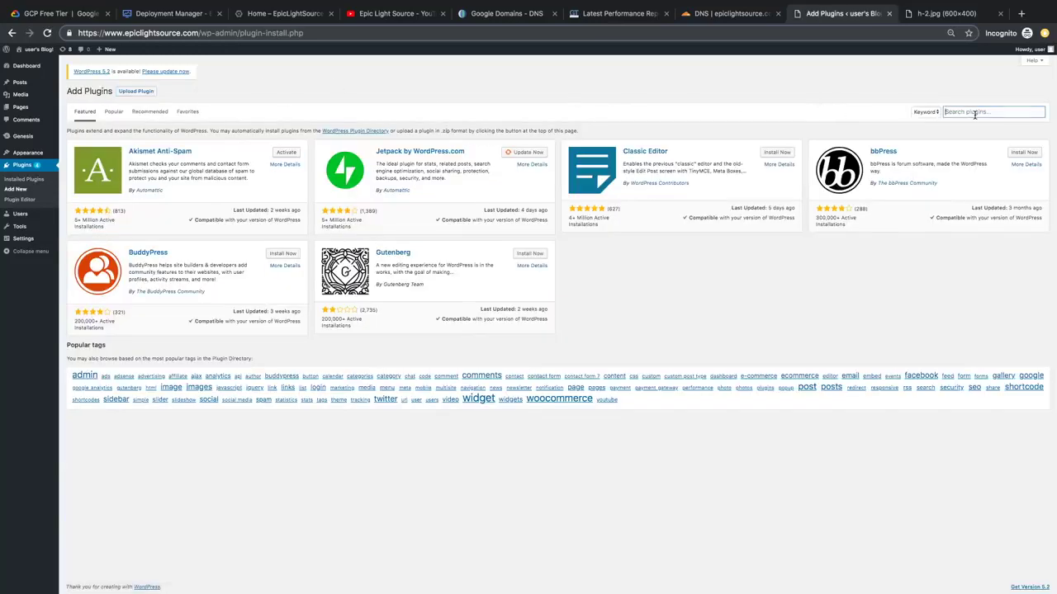
{"action": "type", "text": "https"}
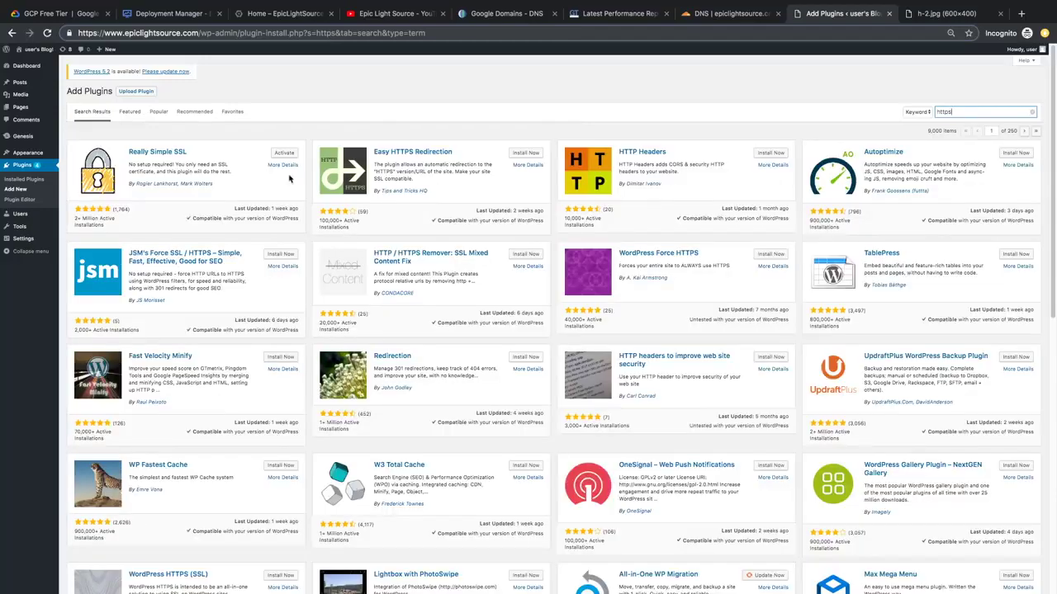
{"action": "left_click", "coordinate": [289, 155]}
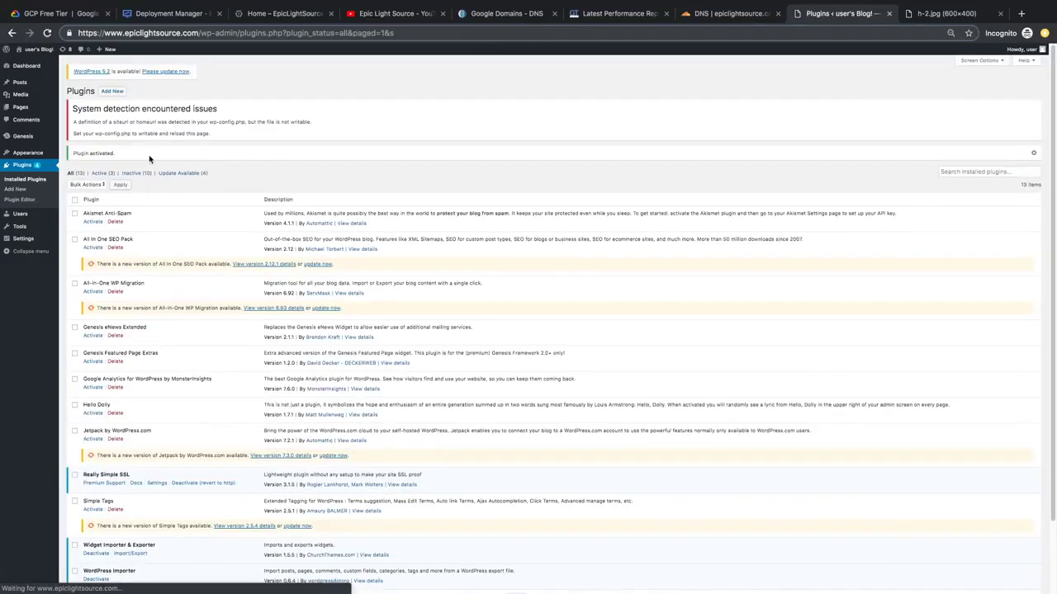
Step: Zoom in and highlight the warning to set wp-config.php writable
{"action": "key", "text": "ctrl+plus"}
{"action": "key", "text": "ctrl+plus"}
{"action": "key", "text": "ctrl+plus"}
{"action": "key", "text": "ctrl+plus"}
{"action": "key", "text": "ctrl+plus"}
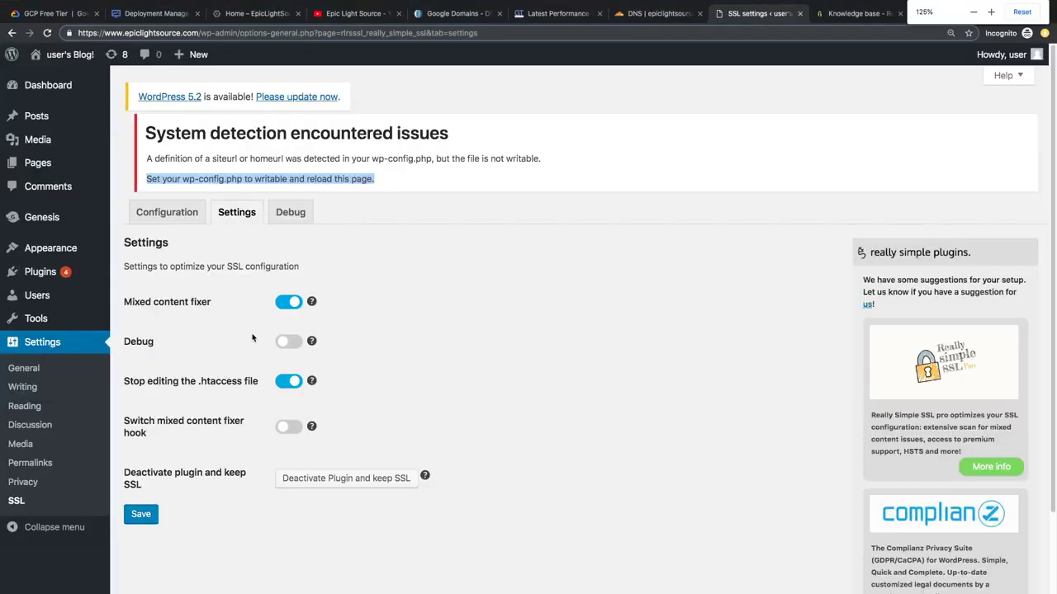
{"action": "left_click", "coordinate": [398, 273]}
{"action": "left_click_drag", "start_coordinate": [380, 181], "coordinate": [186, 180]}
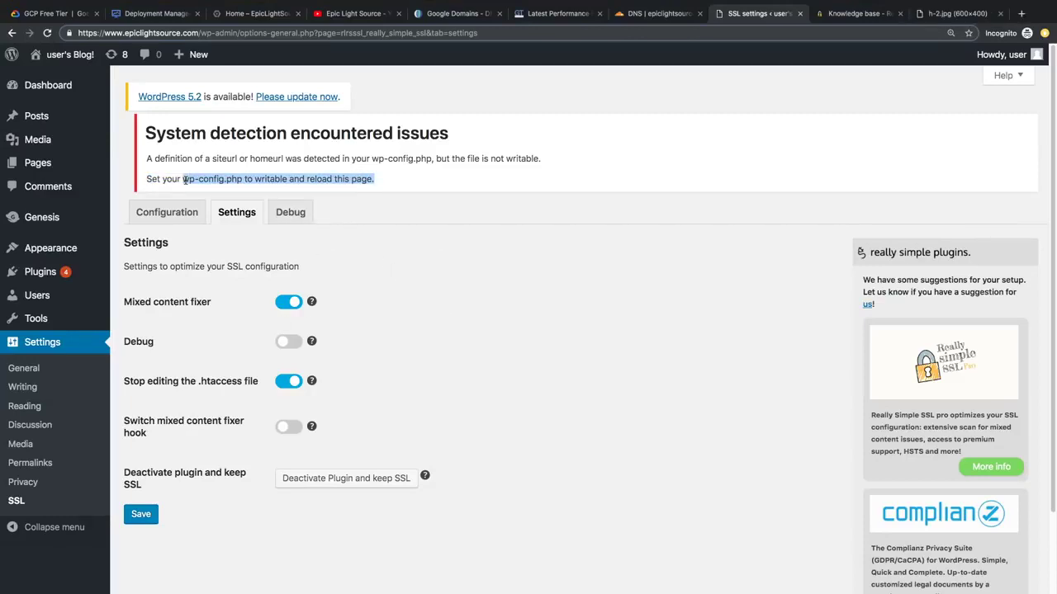
{"action": "left_click", "coordinate": [187, 180]}
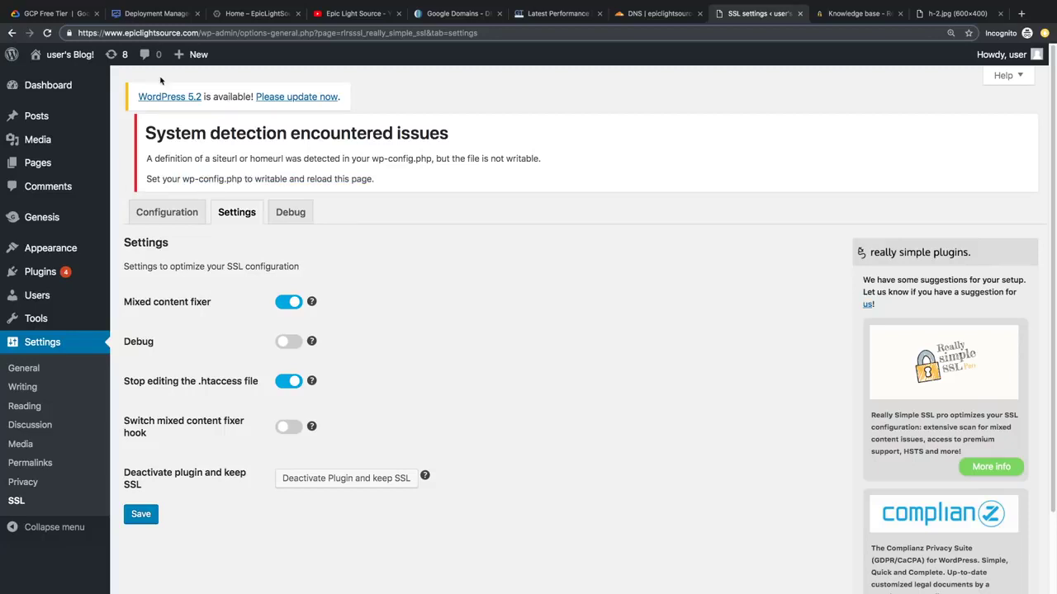
{"action": "left_click_drag", "start_coordinate": [146, 180], "coordinate": [376, 184]}
{"action": "left_click", "coordinate": [378, 184]}
Step: Open an SSH shell on wordpress-1-vm from Compute Engine VM instances
{"action": "left_click", "coordinate": [171, 15]}
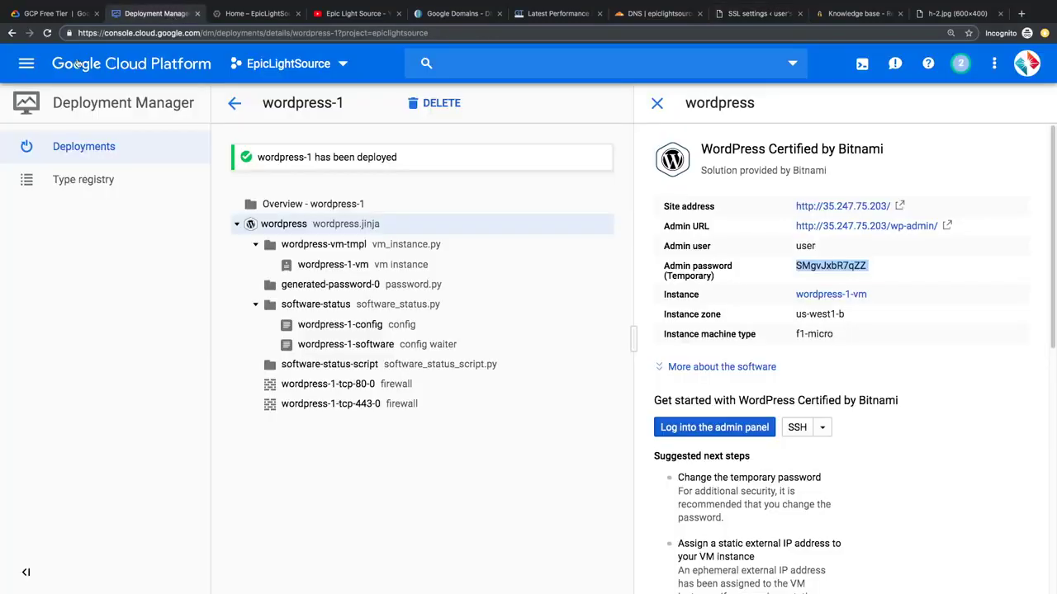
{"action": "left_click", "coordinate": [25, 64]}
{"action": "mouse_move", "coordinate": [106, 526]}
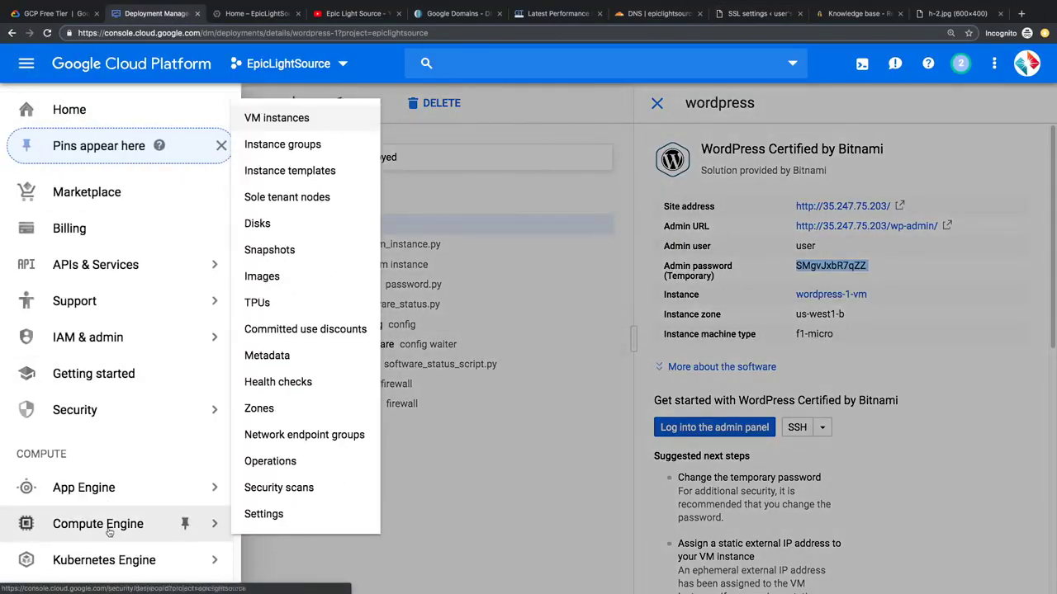
{"action": "left_click", "coordinate": [295, 120]}
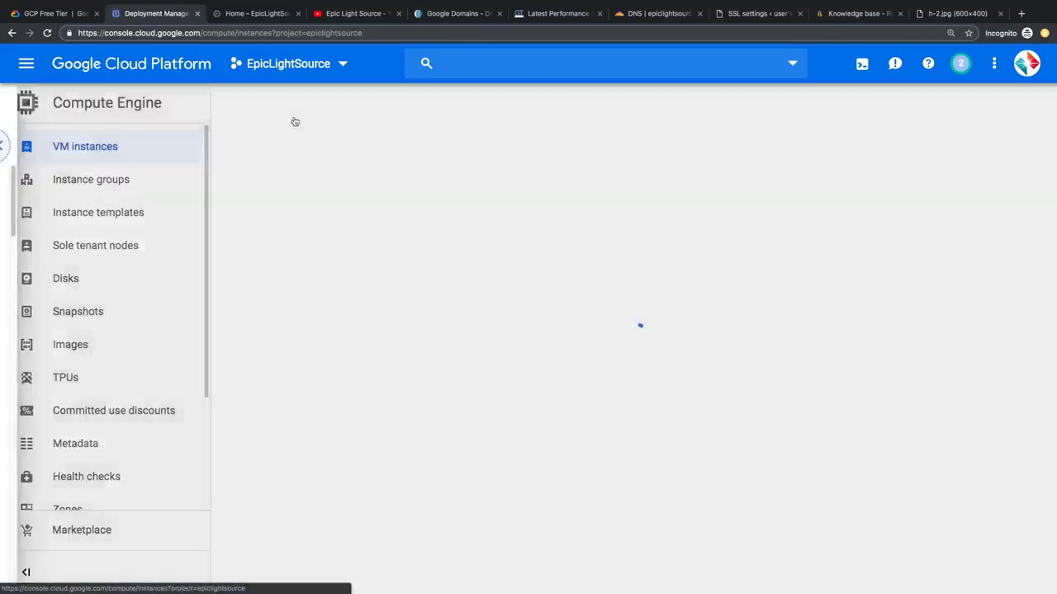
{"action": "left_click", "coordinate": [709, 236]}
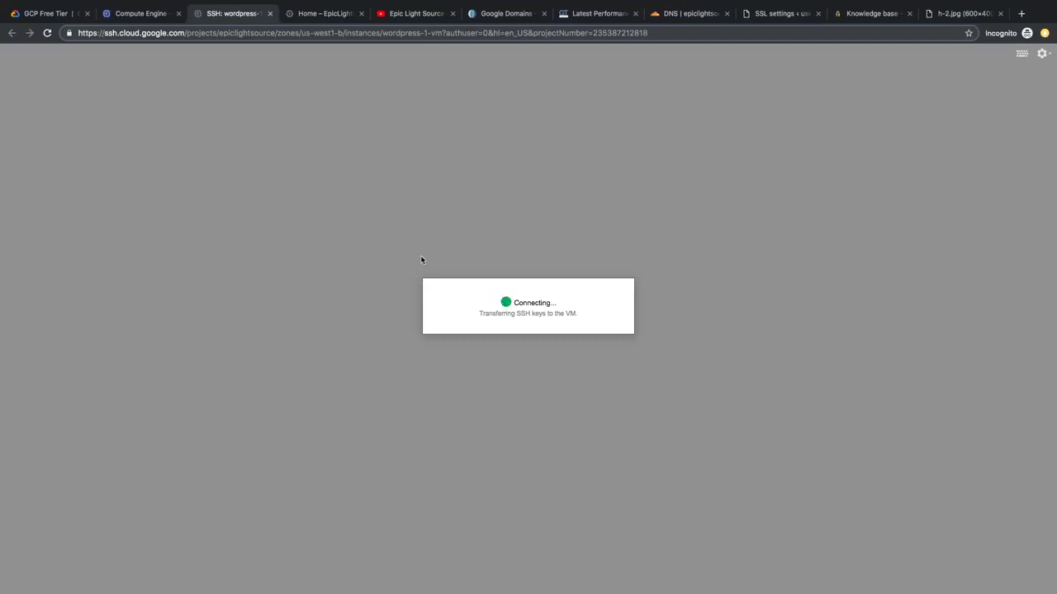
Step: Run sudo chown daemon:daemon on /opt/bitnami/apps/wordpress/htdocs/wp-config.php, then exit the shell
{"action": "type", "text": "sudo chown d"}
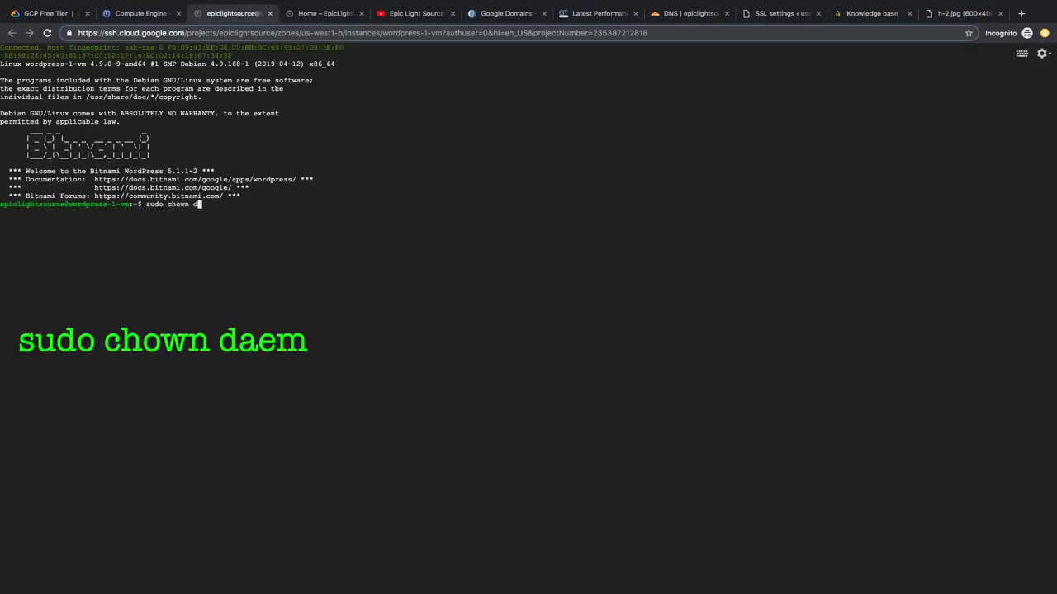
{"action": "type", "text": "aemon:daemon /opt/bitnami/apps/wordpress/htdocs/wp-config.php"}
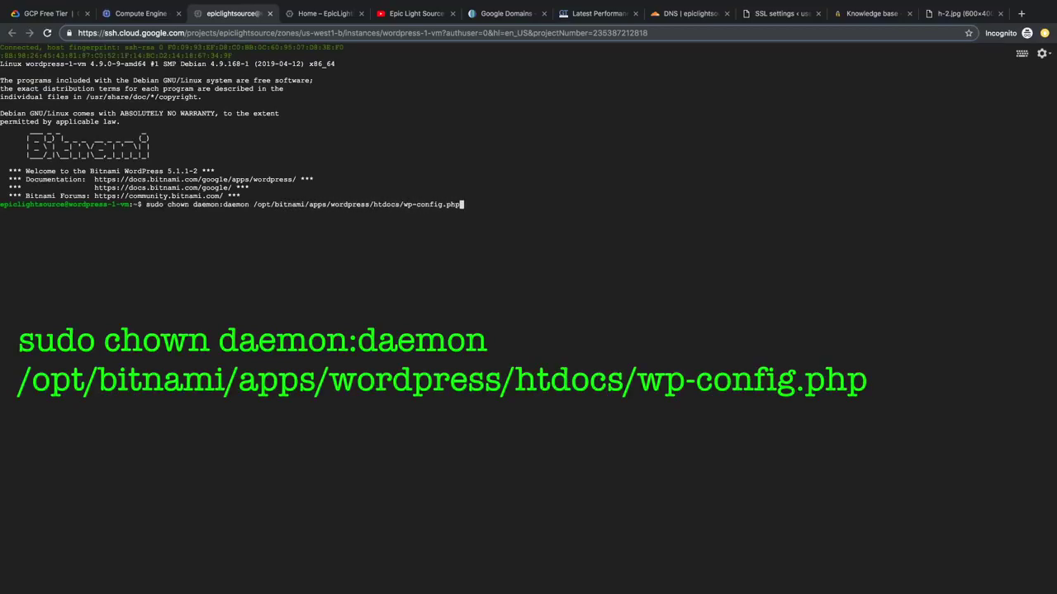
{"action": "key", "text": "Return"}
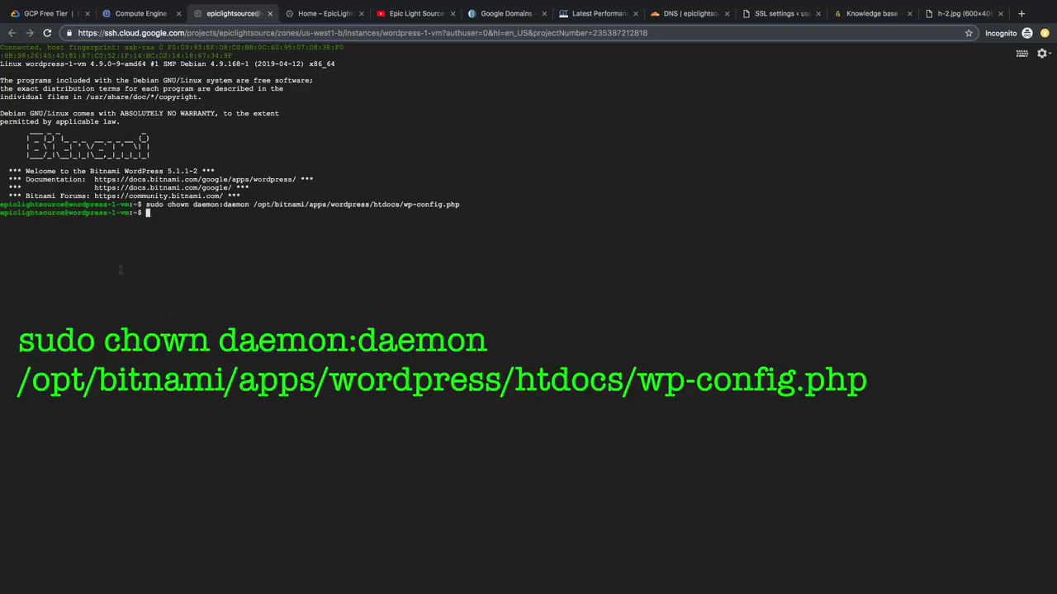
{"action": "type", "text": "exit"}
{"action": "key", "text": "ctrl+w"}
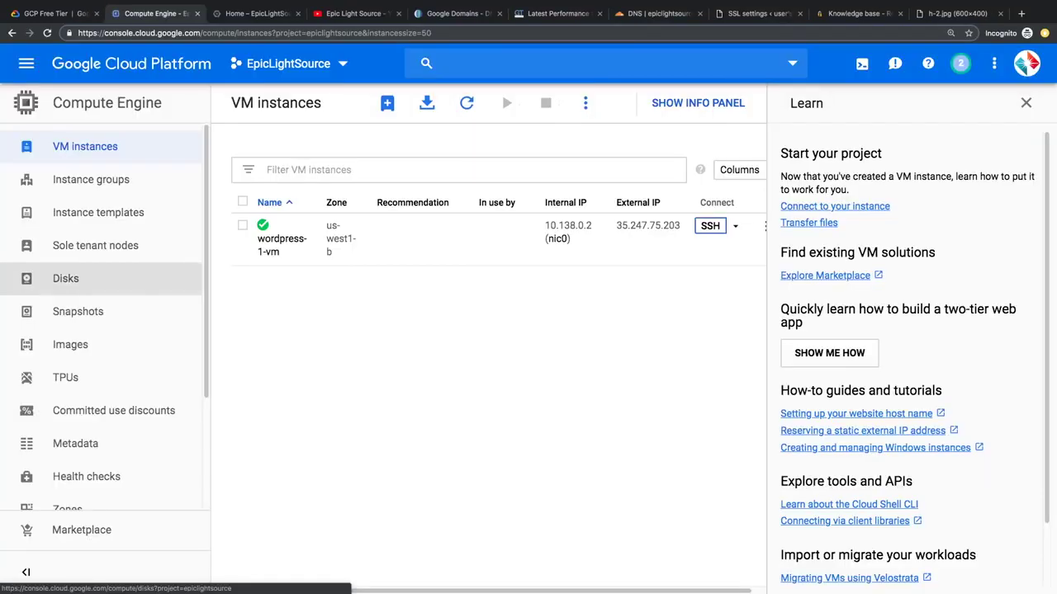
{"action": "left_click", "coordinate": [758, 13]}
Step: Activate SSL with 'Go ahead, activate SSL!' and visit the site's front page
{"action": "left_click", "coordinate": [185, 212]}
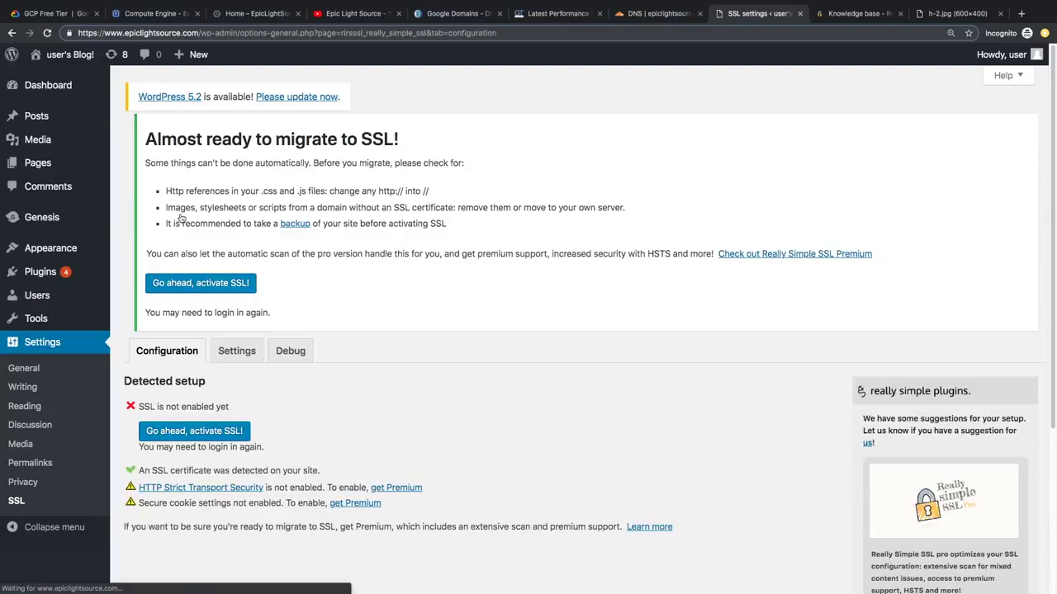
{"action": "left_click", "coordinate": [207, 439]}
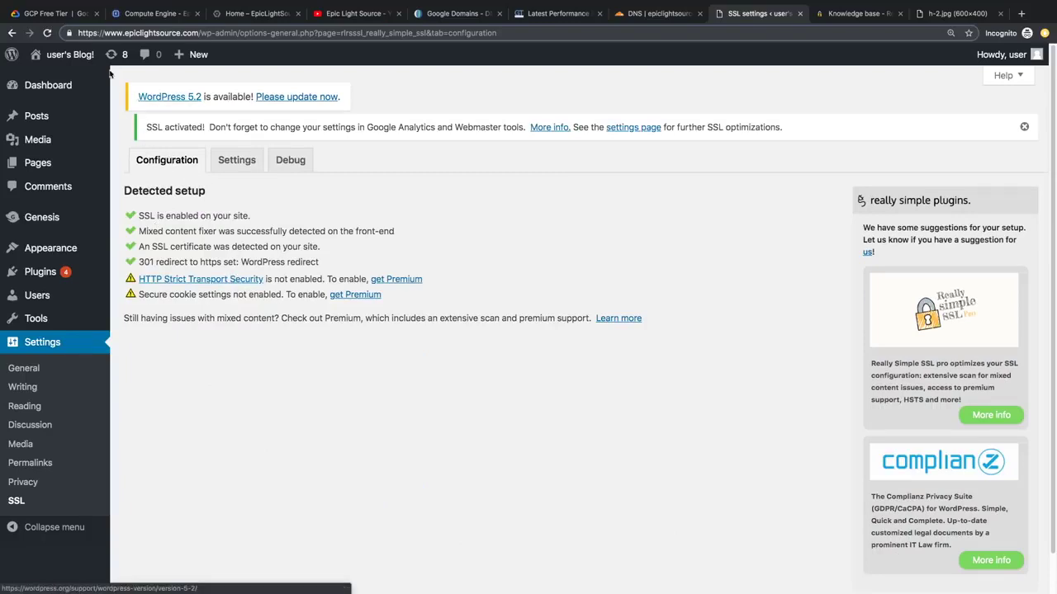
{"action": "mouse_move", "coordinate": [79, 60]}
{"action": "left_click", "coordinate": [48, 79]}
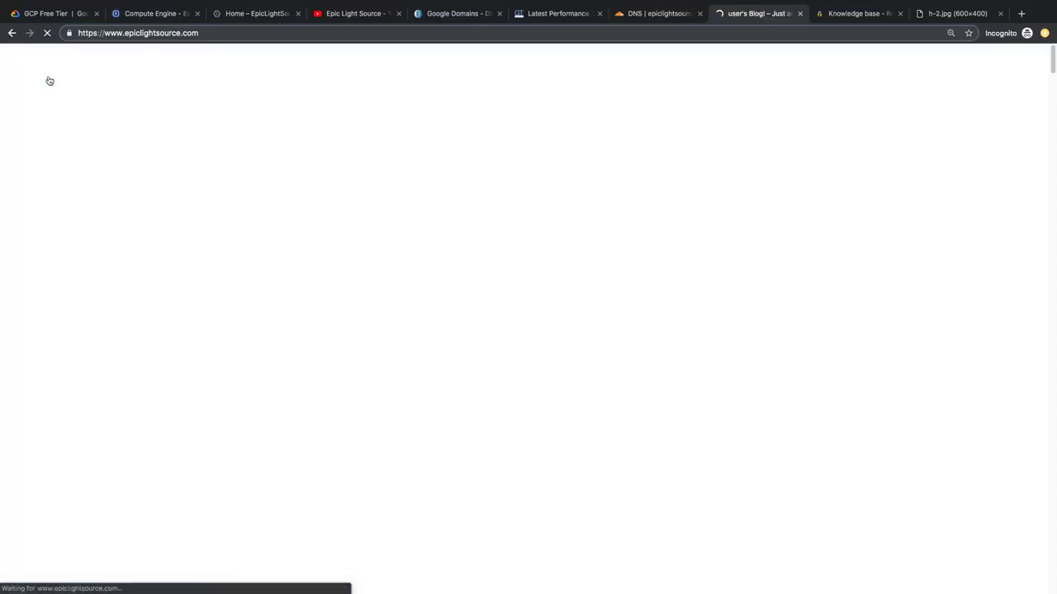
Step: Reload the front page over https and scroll through it
{"action": "left_click", "coordinate": [145, 33]}
{"action": "left_click", "coordinate": [246, 33]}
{"action": "key", "text": "Return"}
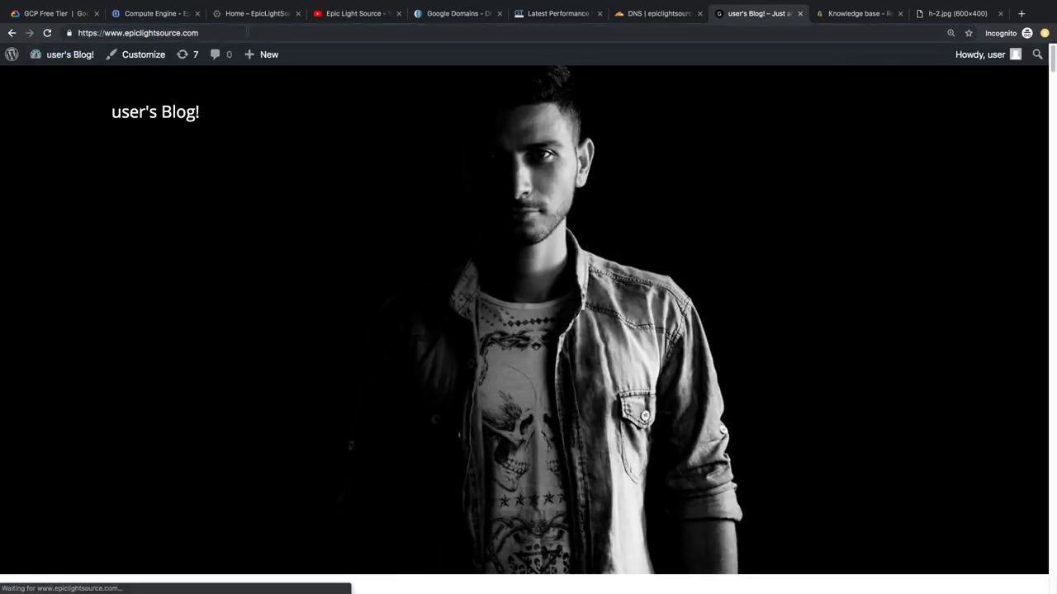
{"action": "scroll", "coordinate": [387, 231], "scroll_direction": "down", "scroll_amount": 10}
{"action": "scroll", "coordinate": [385, 232], "scroll_direction": "down", "scroll_amount": 10}
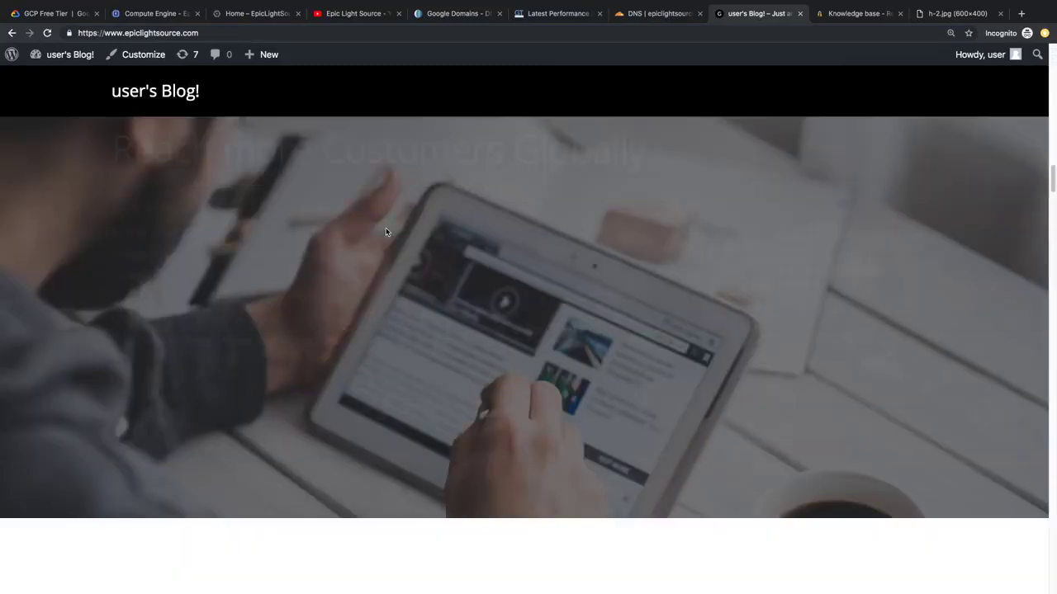
{"action": "scroll", "coordinate": [385, 229], "scroll_direction": "up", "scroll_amount": 10}
{"action": "scroll", "coordinate": [389, 231], "scroll_direction": "down", "scroll_amount": 15}
{"action": "scroll", "coordinate": [528, 214], "scroll_direction": "up", "scroll_amount": 20}
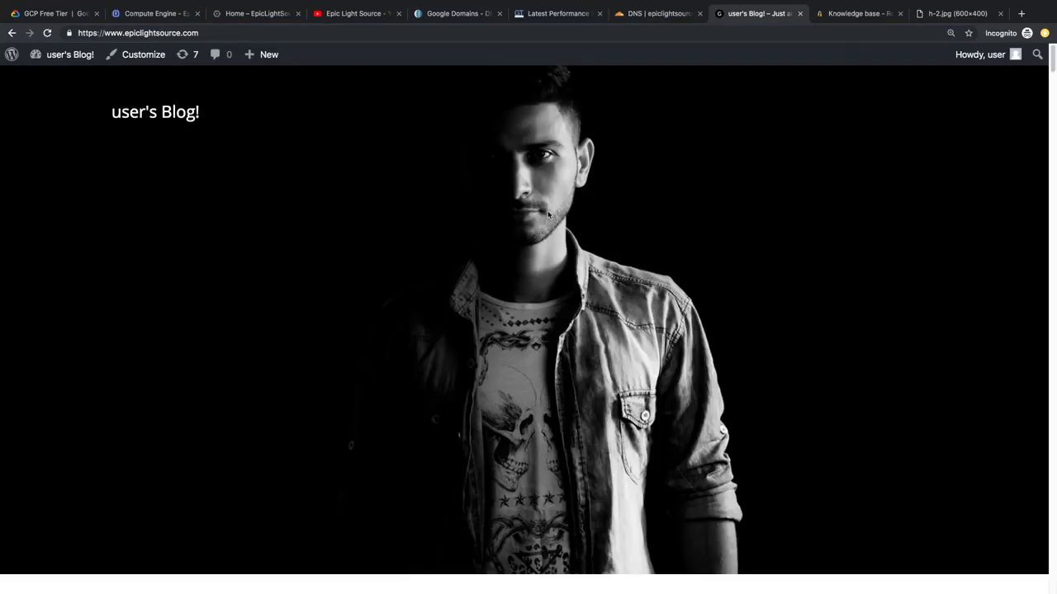
{"action": "mouse_move", "coordinate": [979, 63]}
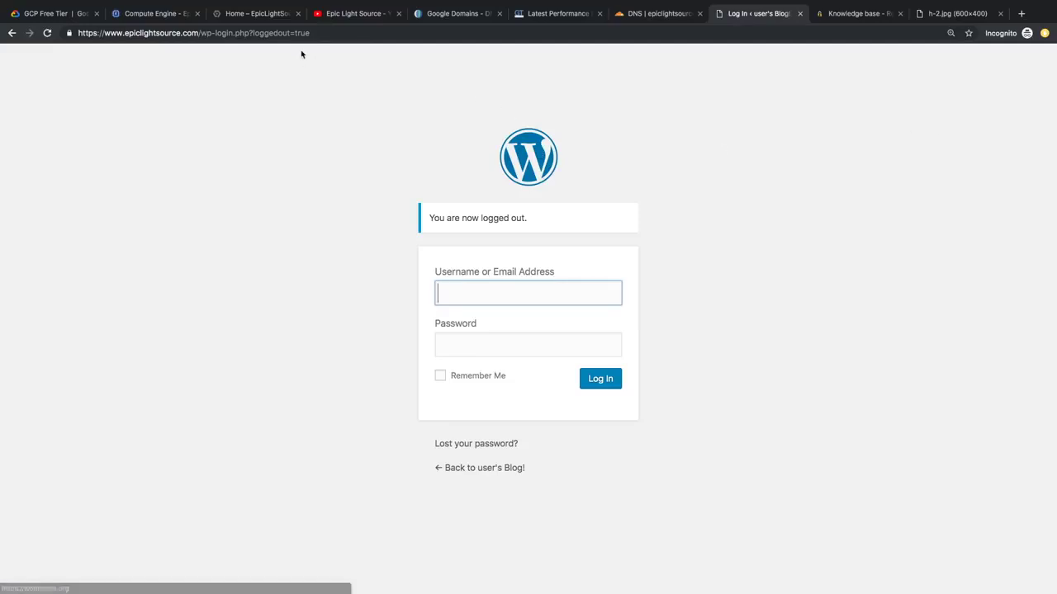
{"action": "key", "text": "super+l"}
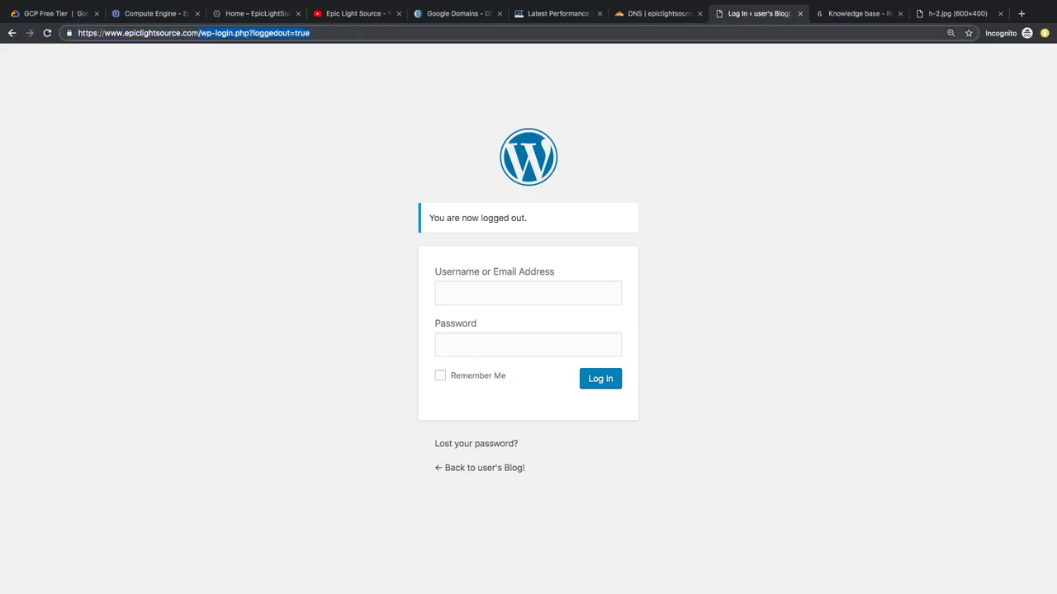
{"action": "key", "text": "BackSpace"}
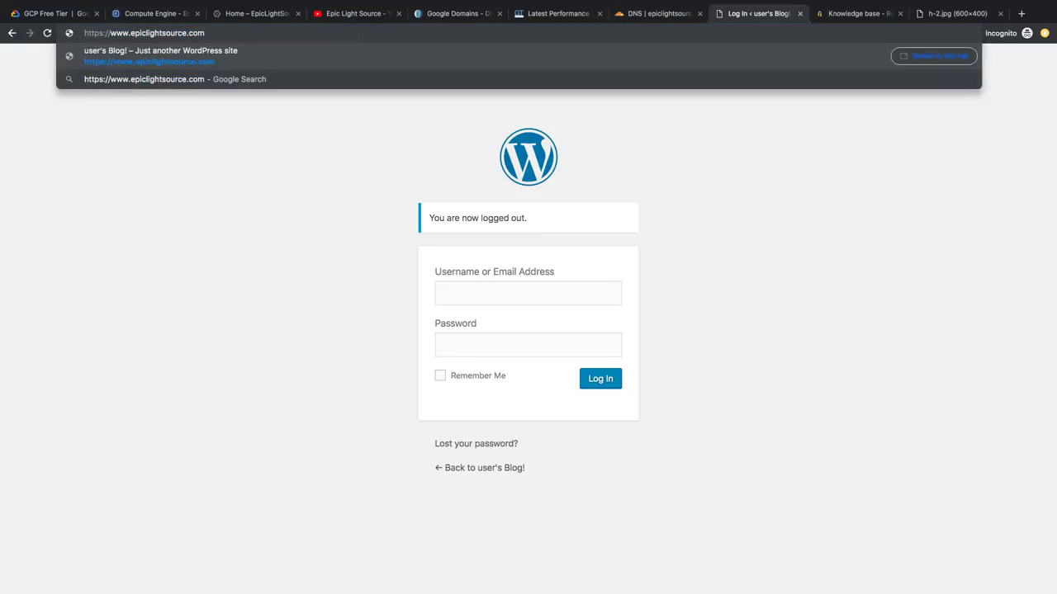
{"action": "key", "text": "Return"}
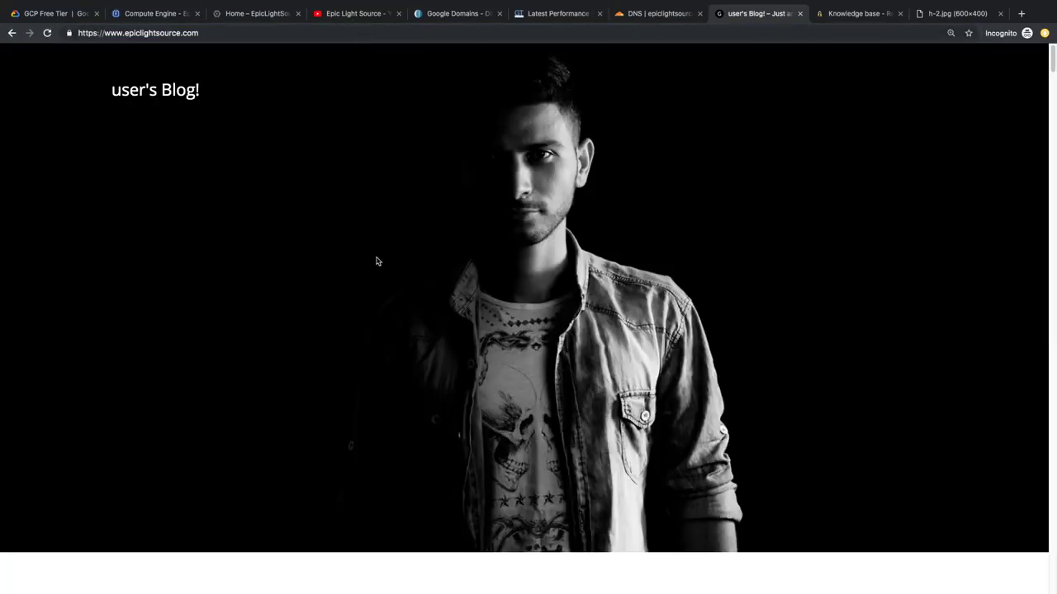
{"action": "scroll", "coordinate": [376, 261], "scroll_direction": "down", "scroll_amount": 10}
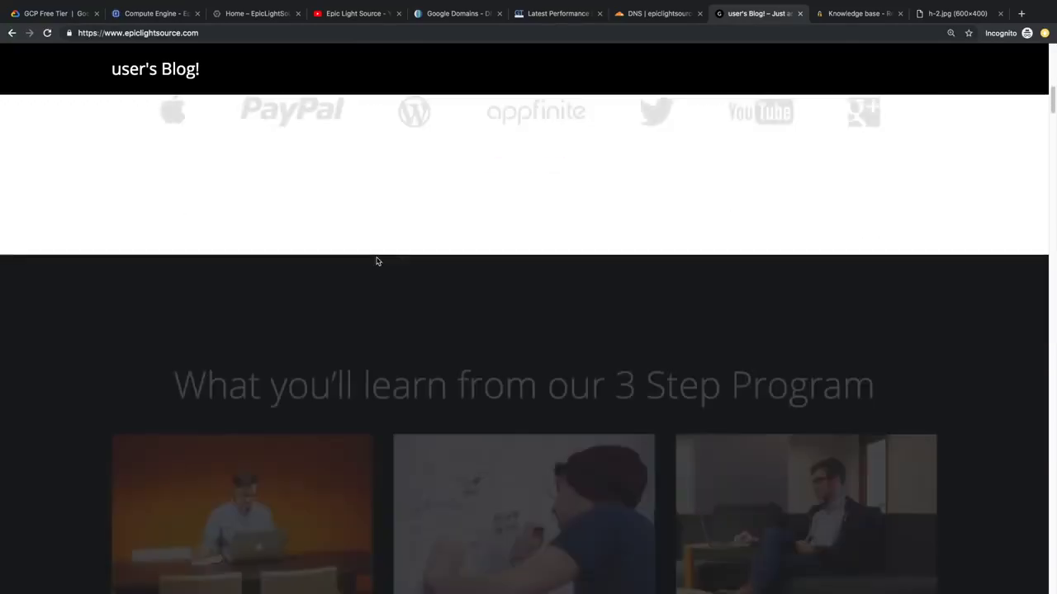
{"action": "scroll", "coordinate": [376, 261], "scroll_direction": "down", "scroll_amount": 5}
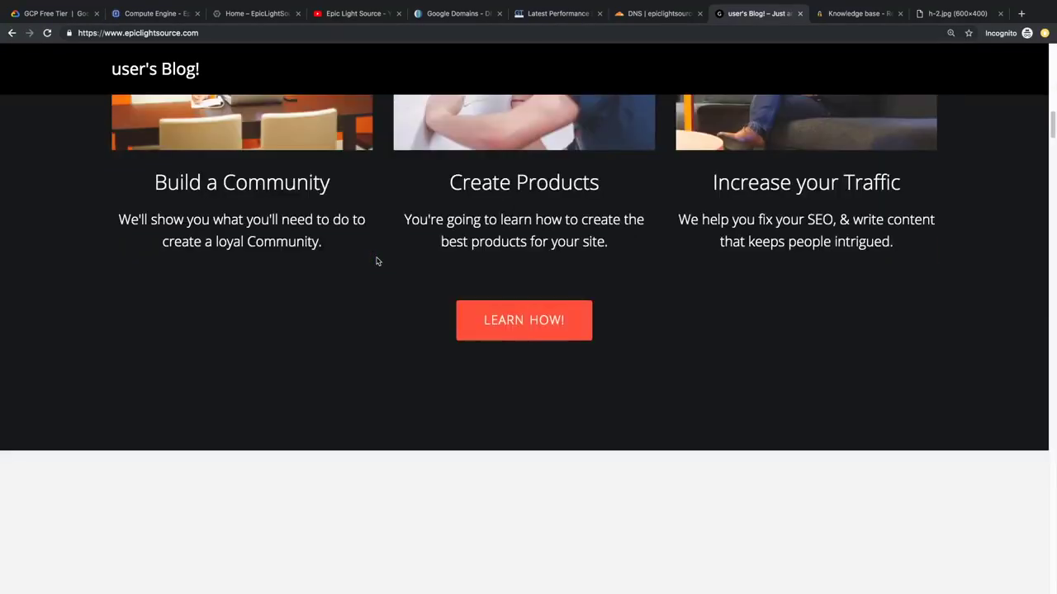
{"action": "scroll", "coordinate": [376, 261], "scroll_direction": "down", "scroll_amount": 10}
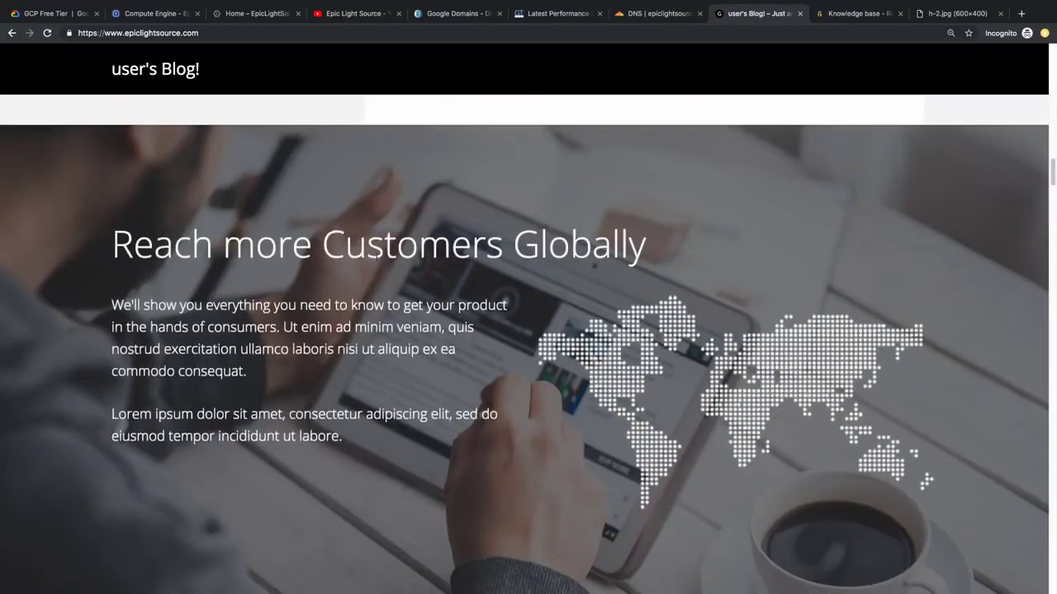
{"action": "scroll", "coordinate": [377, 261], "scroll_direction": "down", "scroll_amount": 10}
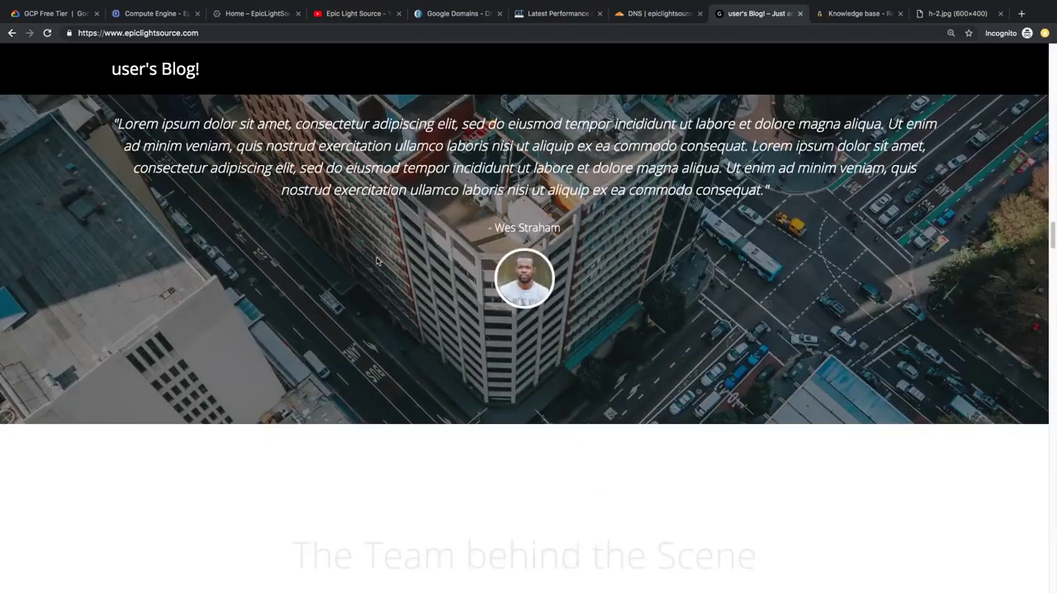
{"action": "scroll", "coordinate": [377, 261], "scroll_direction": "down", "scroll_amount": 6}
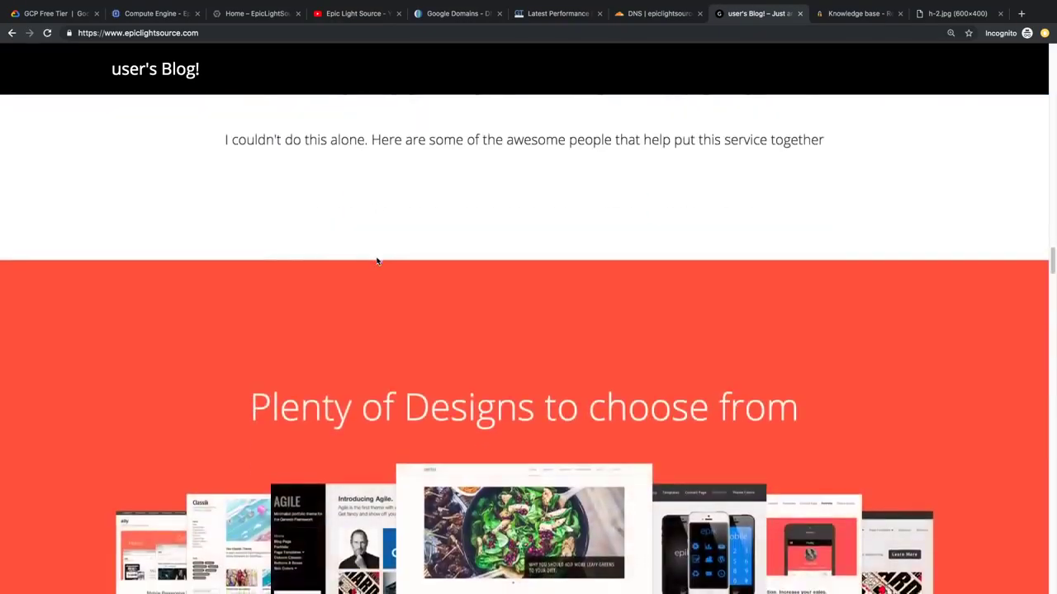
{"action": "scroll", "coordinate": [376, 261], "scroll_direction": "down", "scroll_amount": 10}
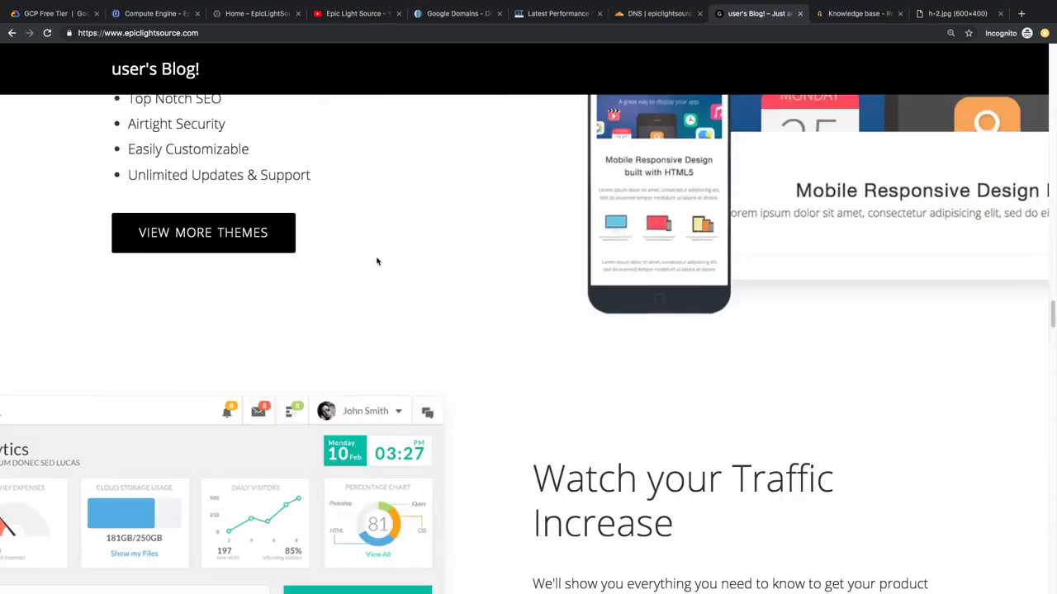
{"action": "scroll", "coordinate": [376, 261], "scroll_direction": "down", "scroll_amount": 10}
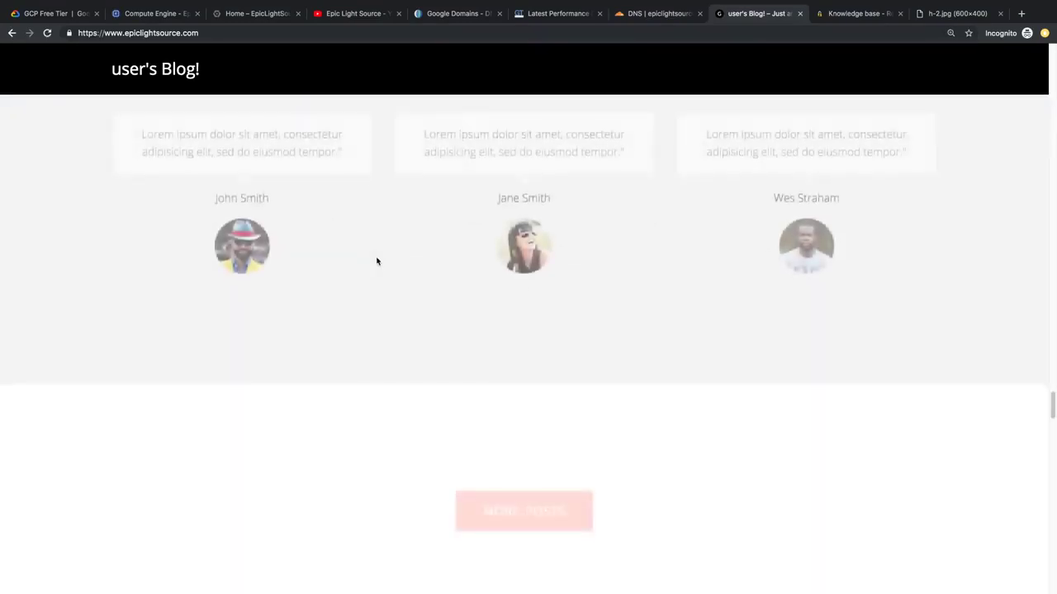
{"action": "scroll", "coordinate": [376, 261], "scroll_direction": "down", "scroll_amount": 10}
{"action": "left_click_drag", "start_coordinate": [1053, 479], "coordinate": [1051, 46]}
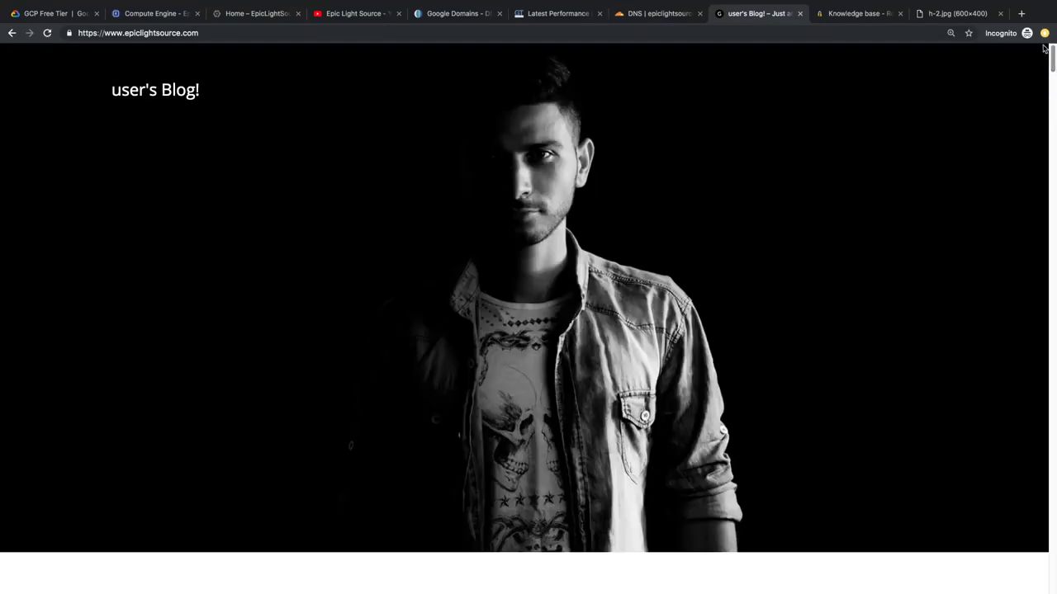
Step: Check the lock icon details showing a secure connection with a valid certificate
{"action": "left_click", "coordinate": [130, 33]}
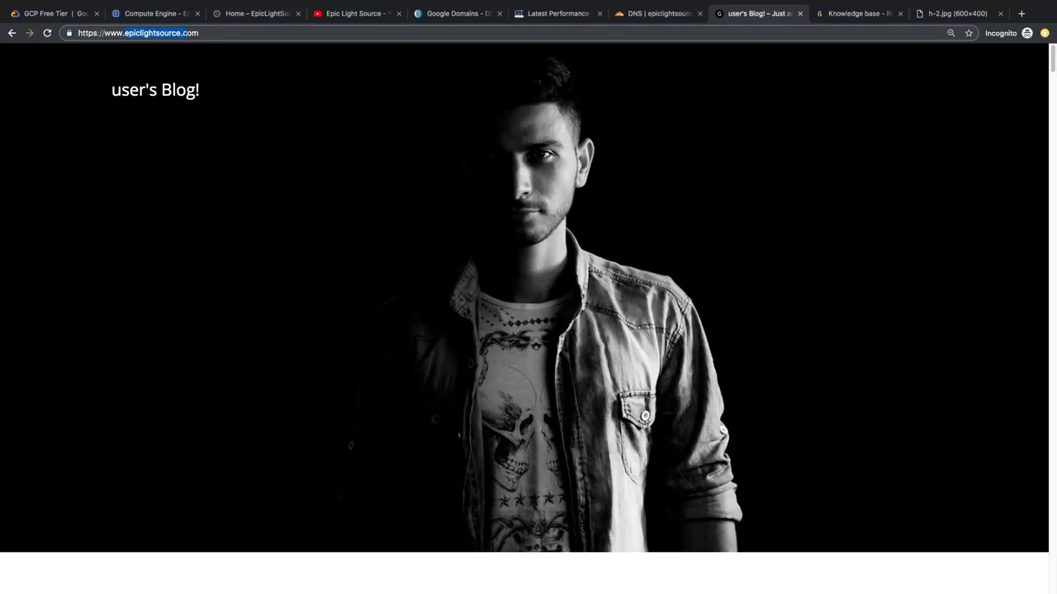
{"action": "left_click", "coordinate": [68, 33]}
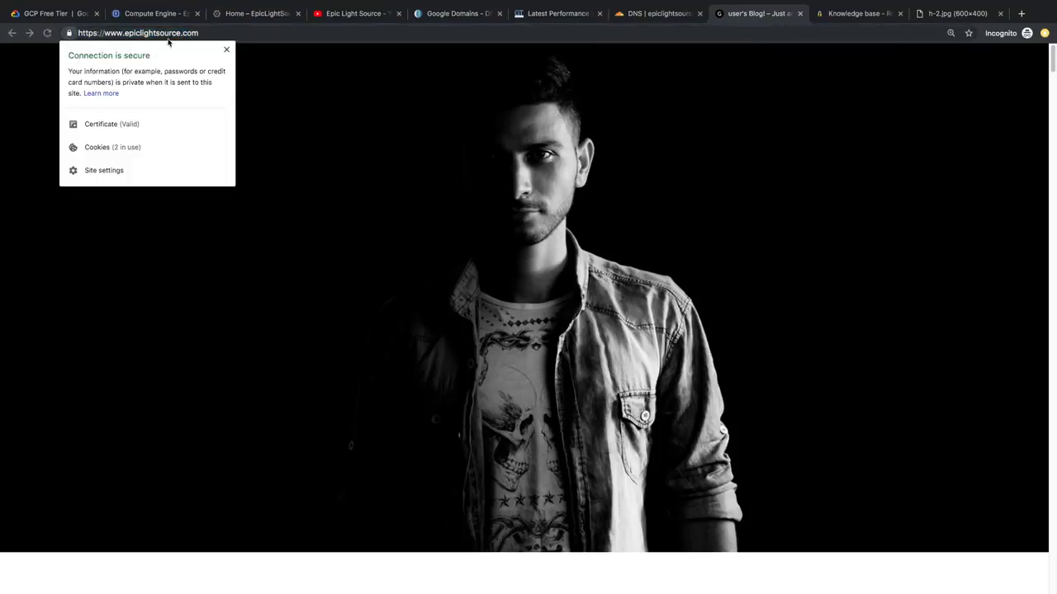
{"action": "left_click", "coordinate": [220, 33]}
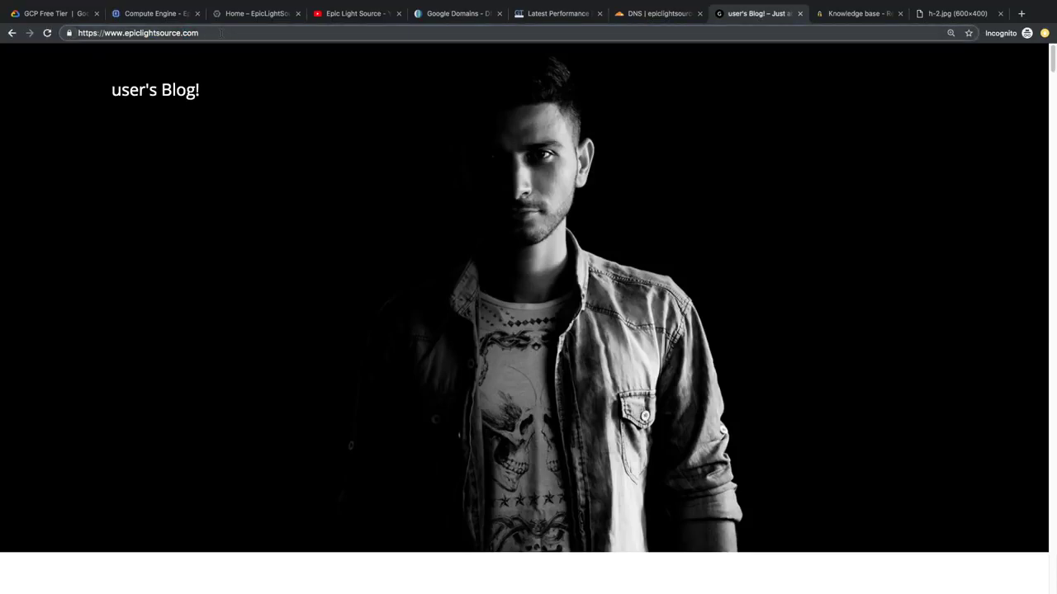